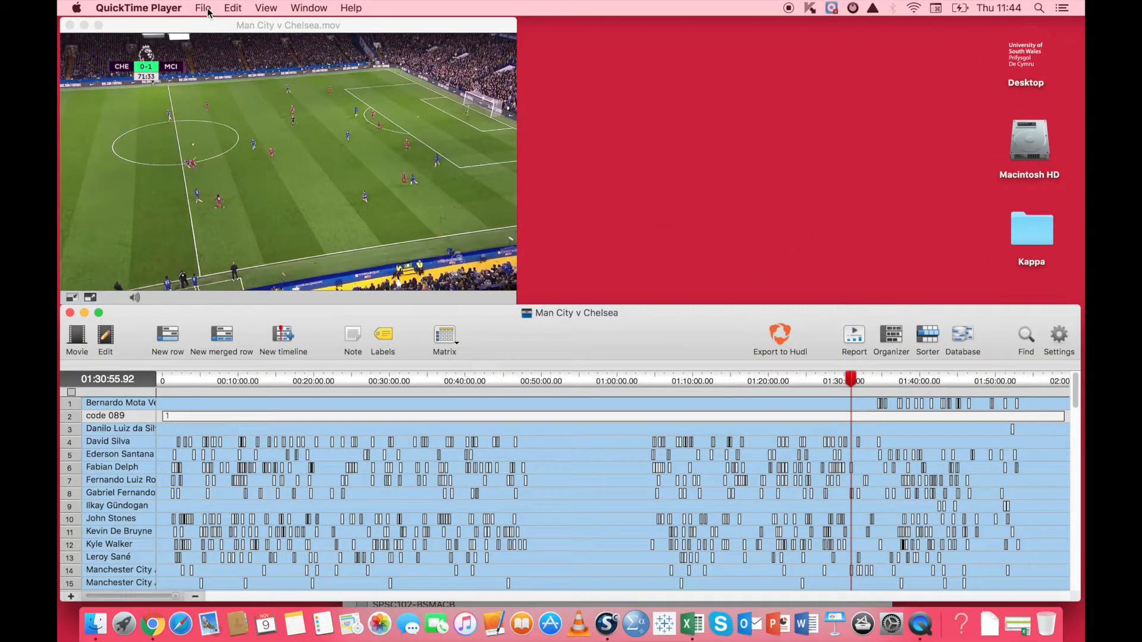
Export the Man City v Chelsea timeline as an Excel edit list named Reliability, saved to the Desktop.
{"action": "left_click", "coordinate": [246, 40]}
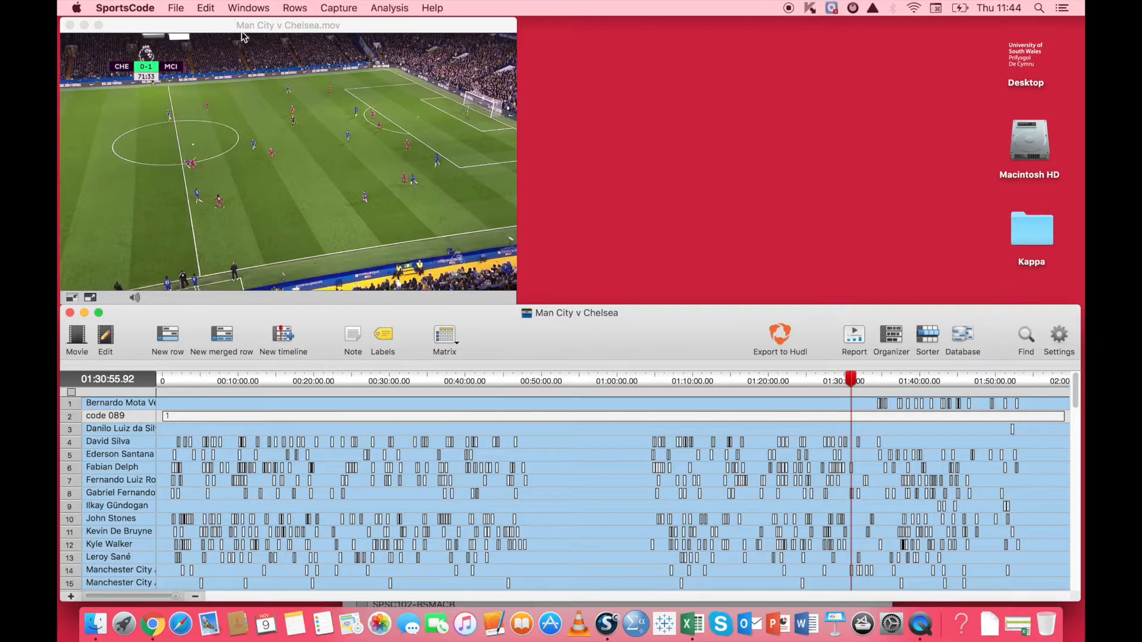
{"action": "left_click", "coordinate": [179, 8]}
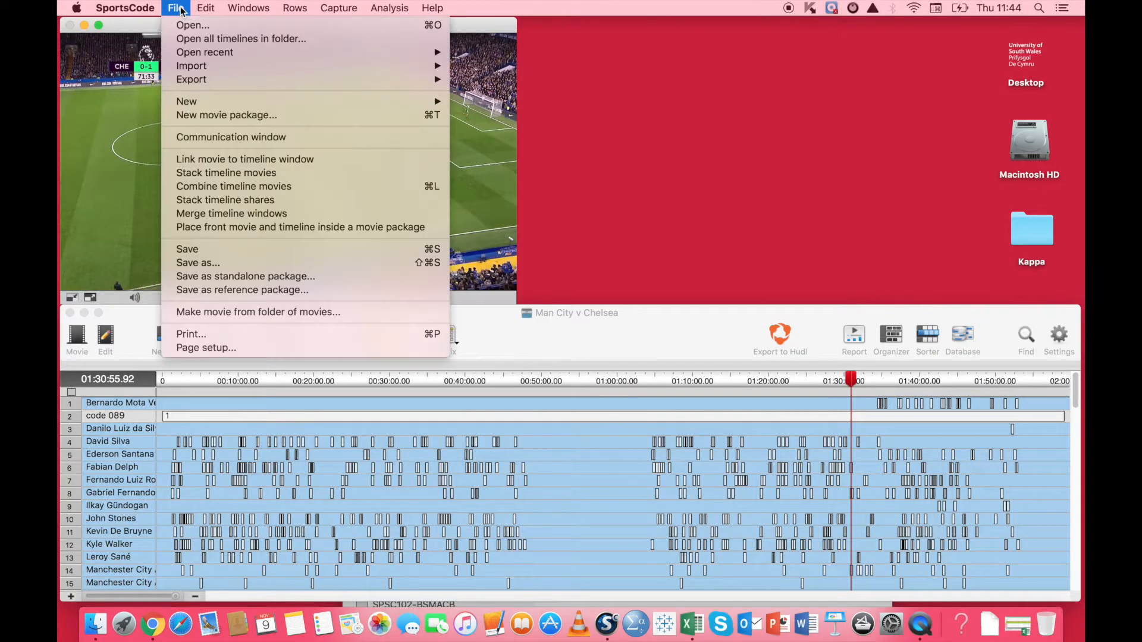
{"action": "mouse_move", "coordinate": [199, 79]}
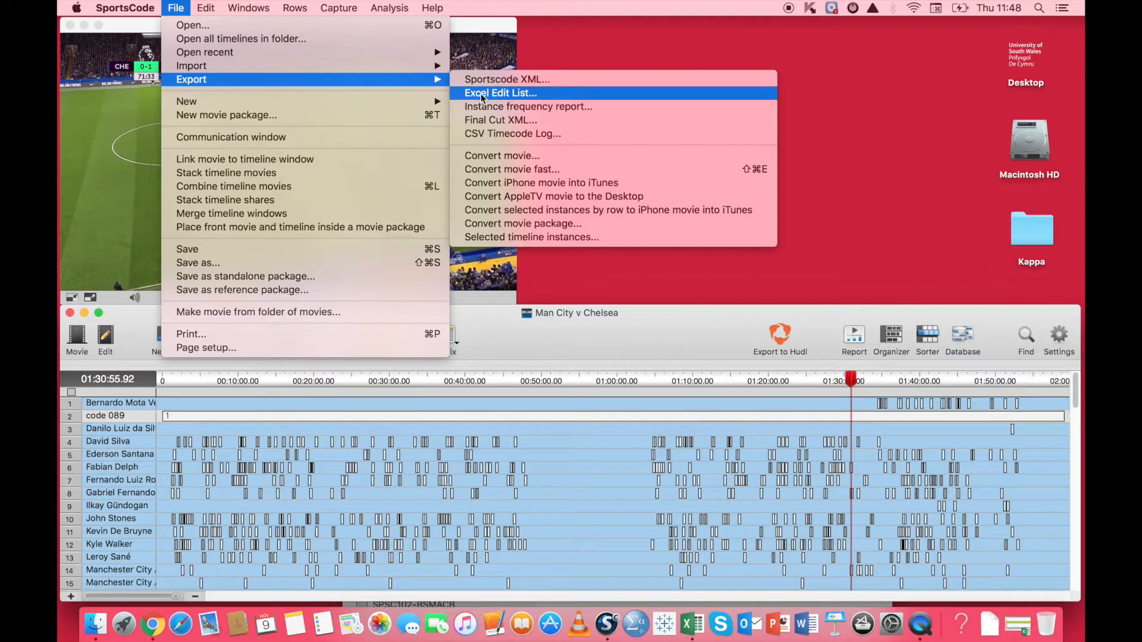
{"action": "left_click", "coordinate": [482, 95]}
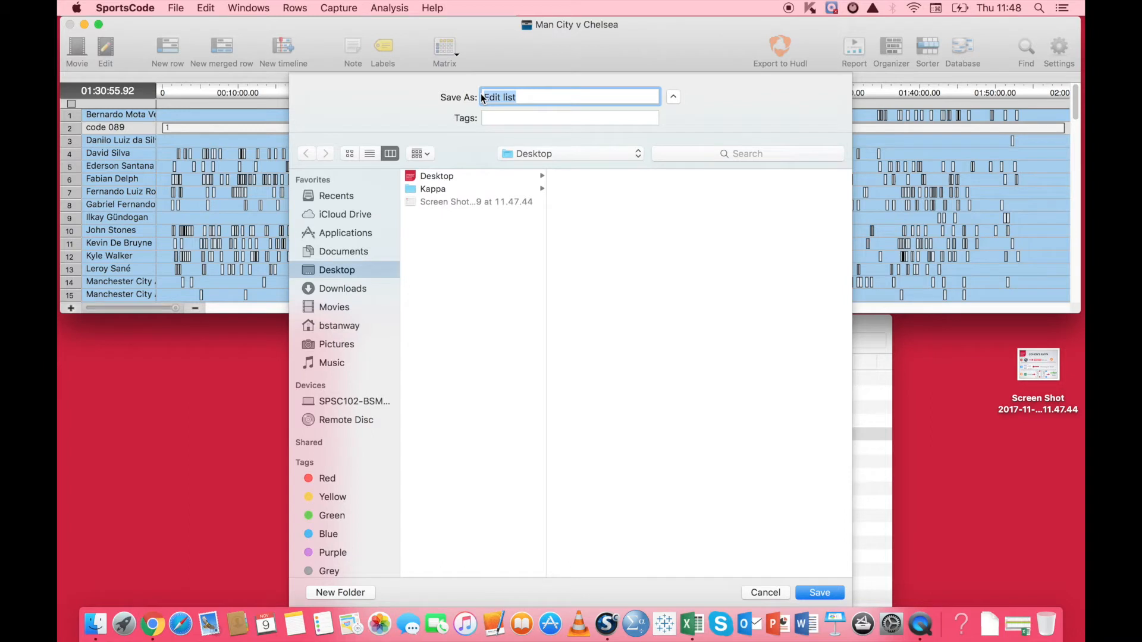
{"action": "type", "text": "Reliability"}
{"action": "left_click", "coordinate": [810, 593]}
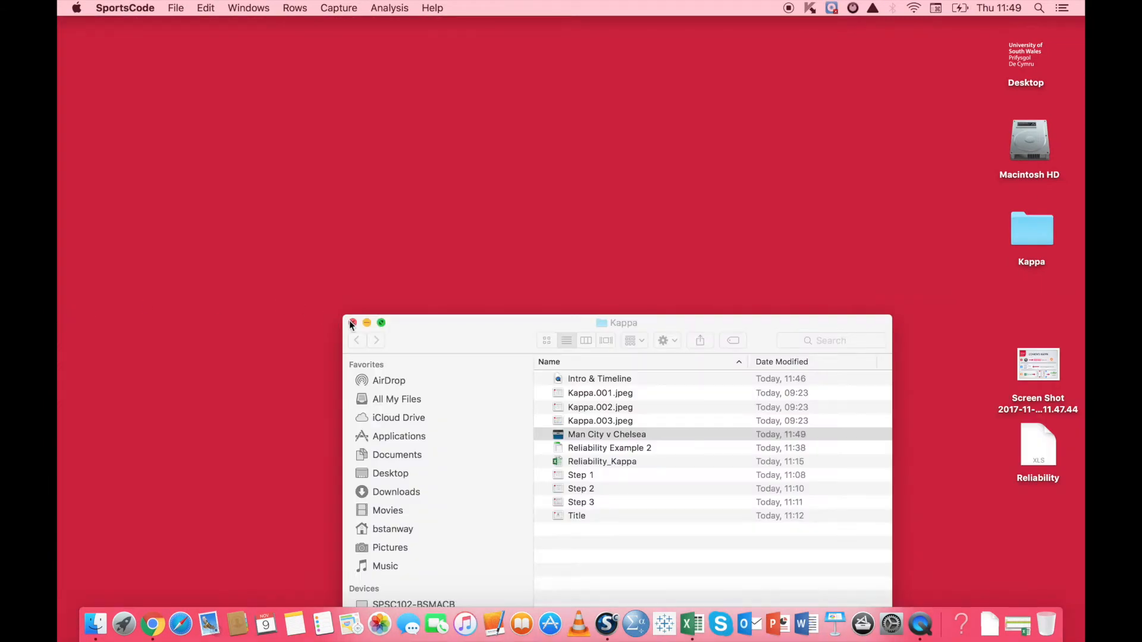
Close the Kappa folder window, open the exported Reliability file in Excel and look through its rows.
{"action": "left_click", "coordinate": [353, 322]}
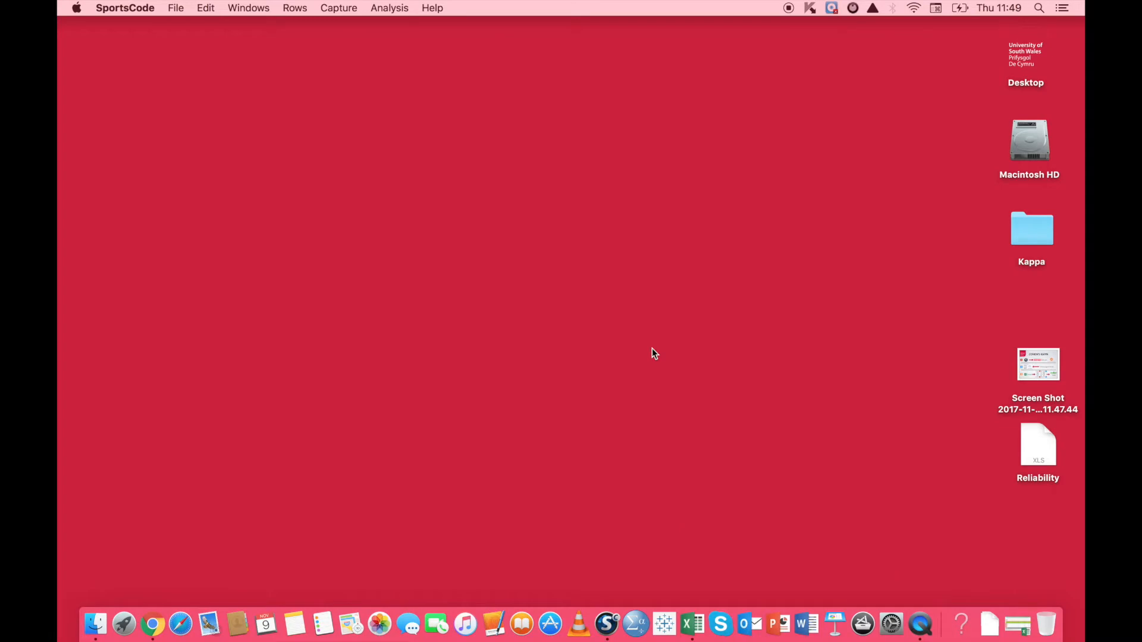
{"action": "double_click", "coordinate": [1035, 458]}
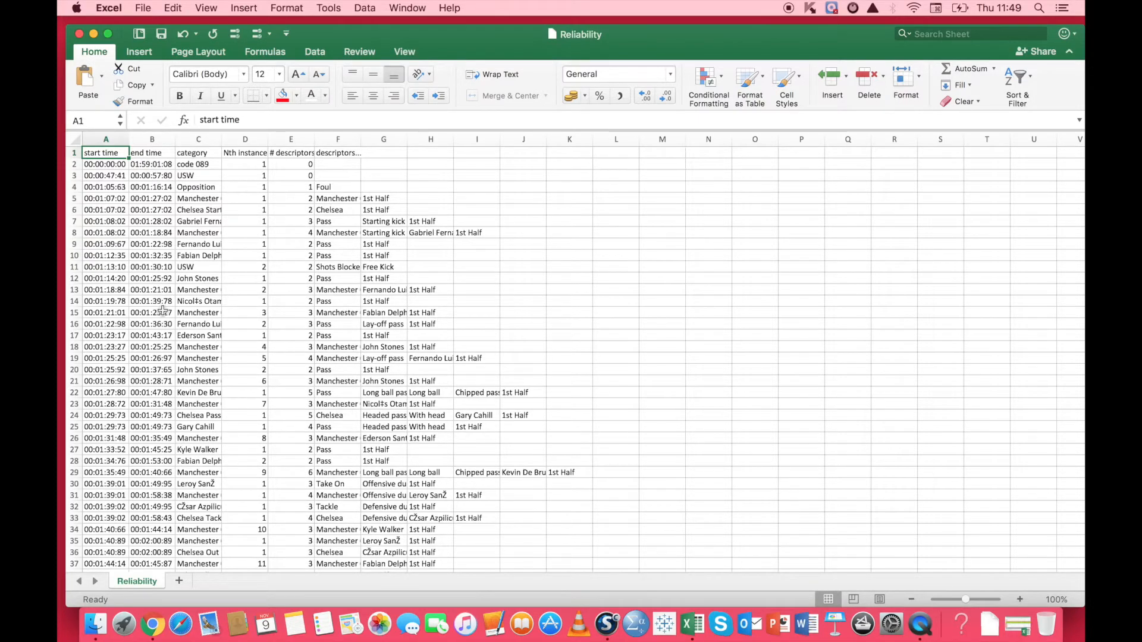
{"action": "scroll", "coordinate": [162, 310], "scroll_direction": "down", "scroll_amount": 20}
{"action": "scroll", "coordinate": [163, 310], "scroll_direction": "up", "scroll_amount": 20}
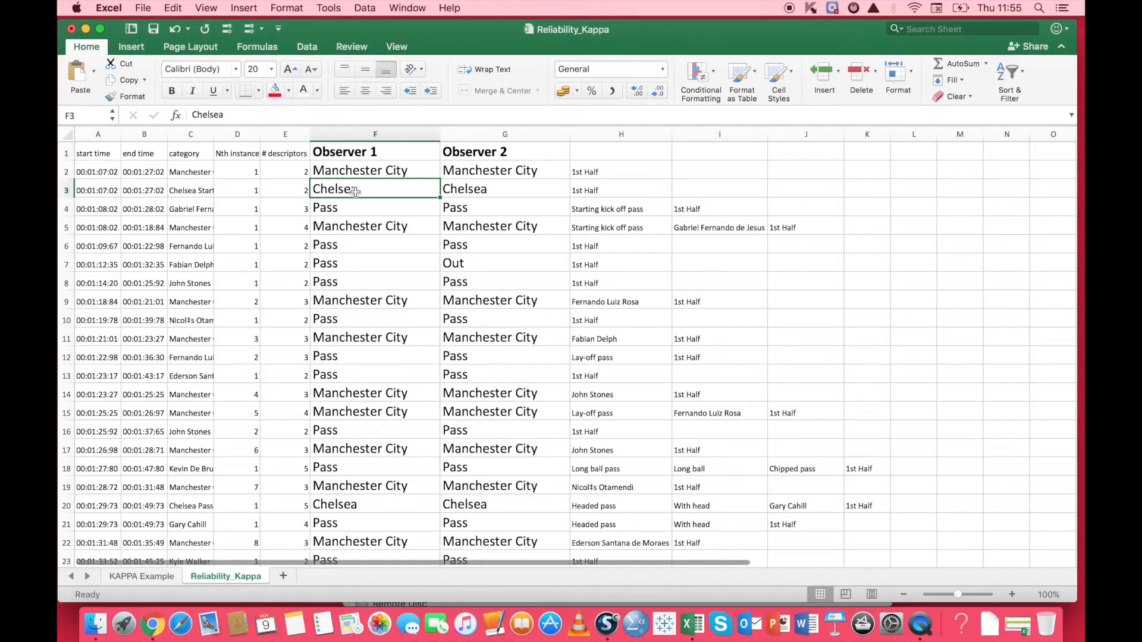
Create a PivotTable from the Observer 1 and Observer 2 columns (F:G), placed on a new worksheet.
{"action": "left_click_drag", "start_coordinate": [361, 132], "coordinate": [497, 133]}
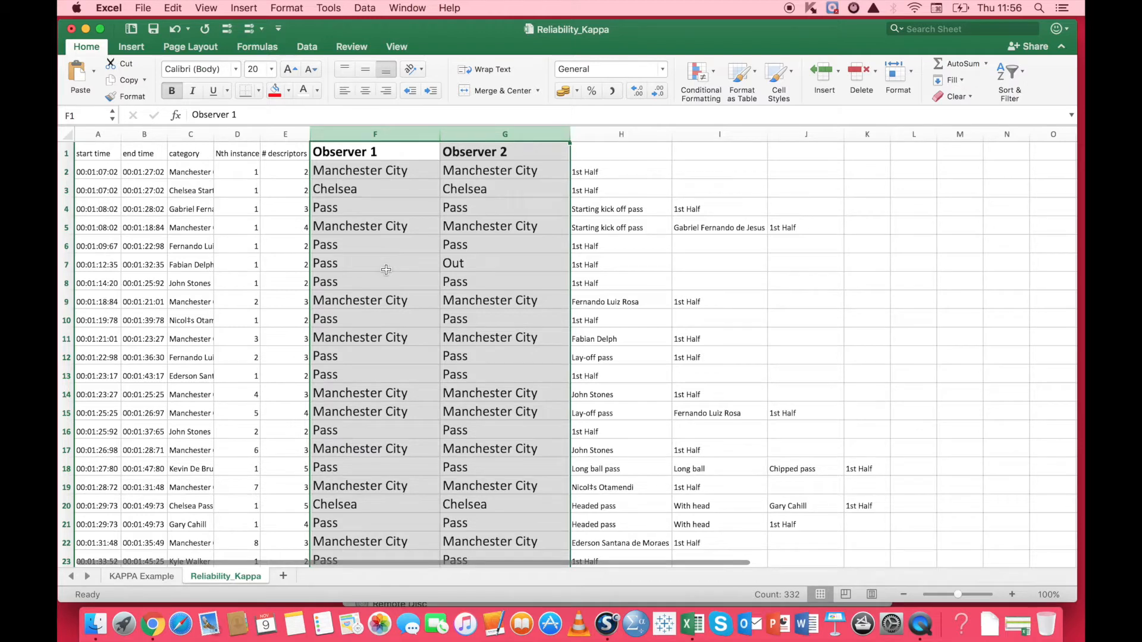
{"action": "left_click", "coordinate": [132, 48]}
{"action": "left_click", "coordinate": [86, 73]}
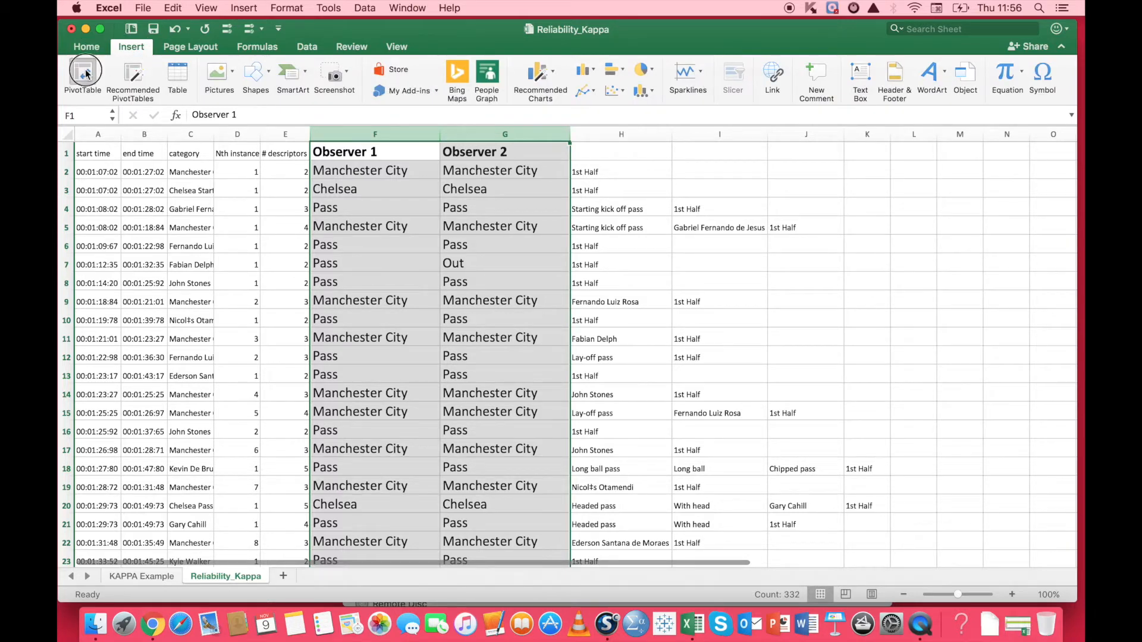
{"action": "left_click_drag", "start_coordinate": [544, 108], "coordinate": [879, 102]}
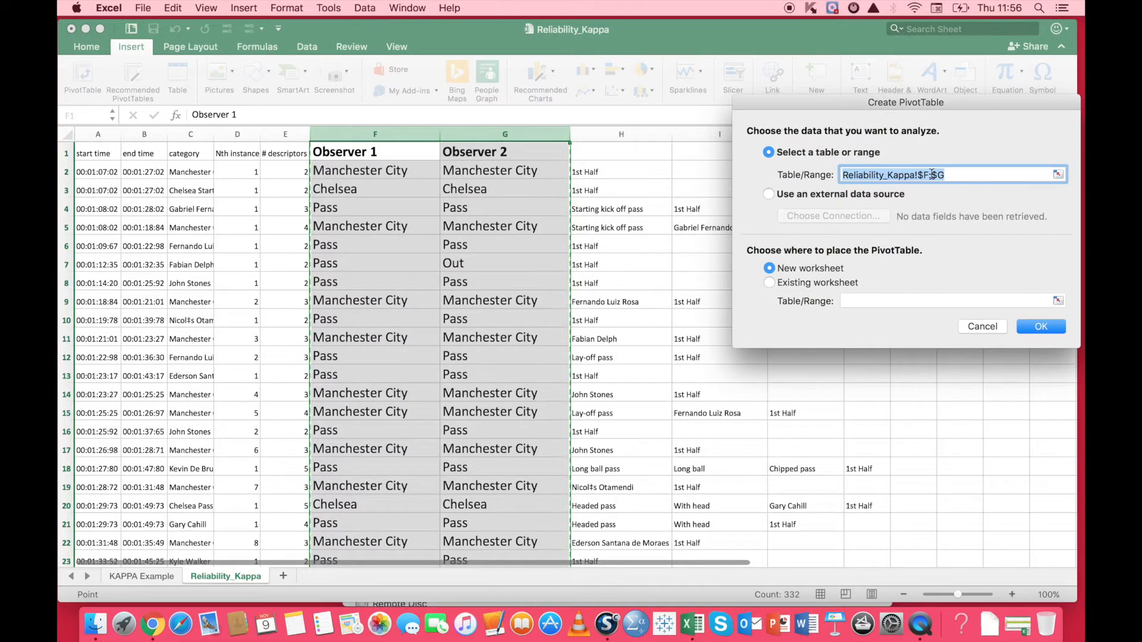
{"action": "left_click", "coordinate": [1031, 327]}
Lay out the PivotTable with Observer 1 as columns, Observer 2 as rows and the count of Observer 1 as values.
{"action": "left_click", "coordinate": [542, 186]}
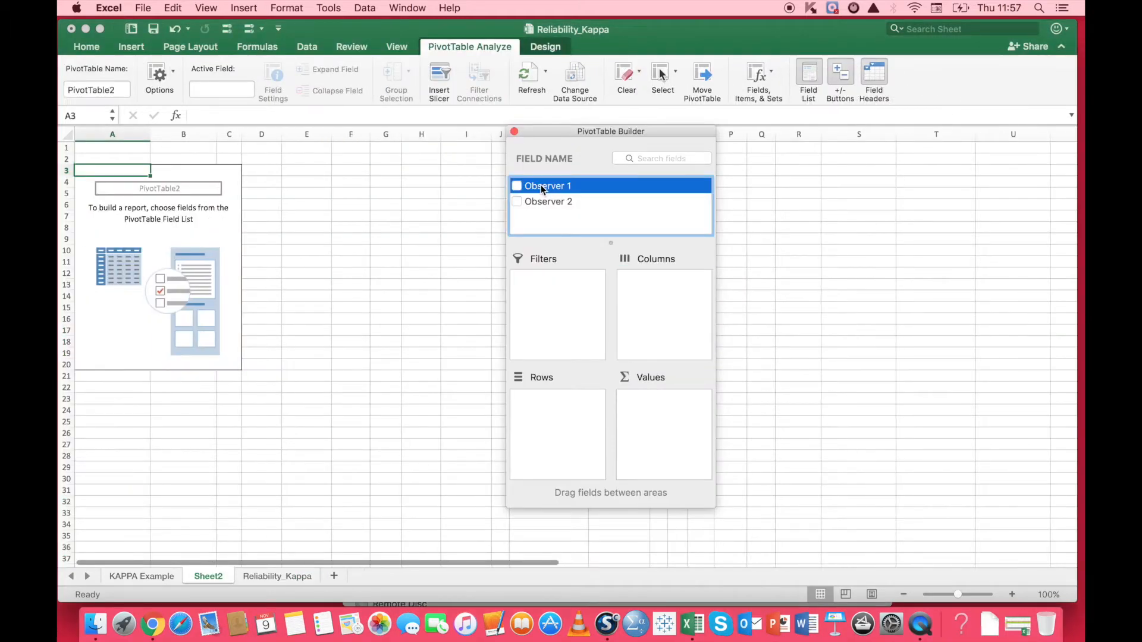
{"action": "left_click_drag", "start_coordinate": [537, 185], "coordinate": [664, 290]}
{"action": "left_click_drag", "start_coordinate": [539, 199], "coordinate": [560, 420]}
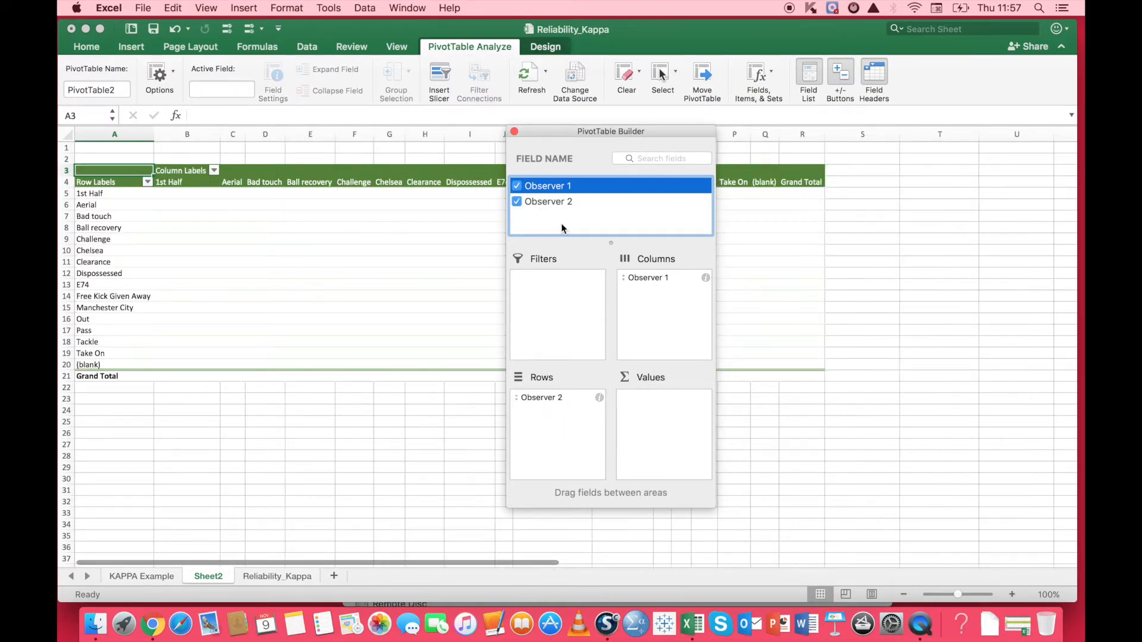
{"action": "left_click_drag", "start_coordinate": [548, 186], "coordinate": [669, 416]}
{"action": "left_click", "coordinate": [514, 131]}
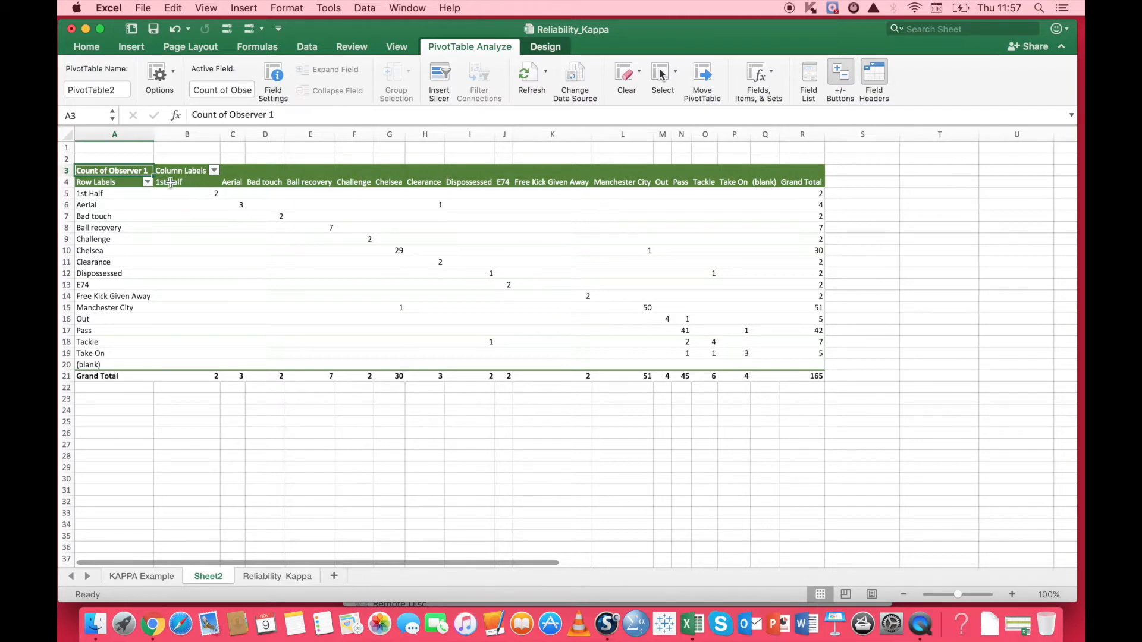
Examine the PivotTable's diagonal cells for observer agreement and its off-diagonal cells, such as Aerial/Clearance and Manchester City/Chelsea, for disagreement.
{"action": "left_click", "coordinate": [186, 193]}
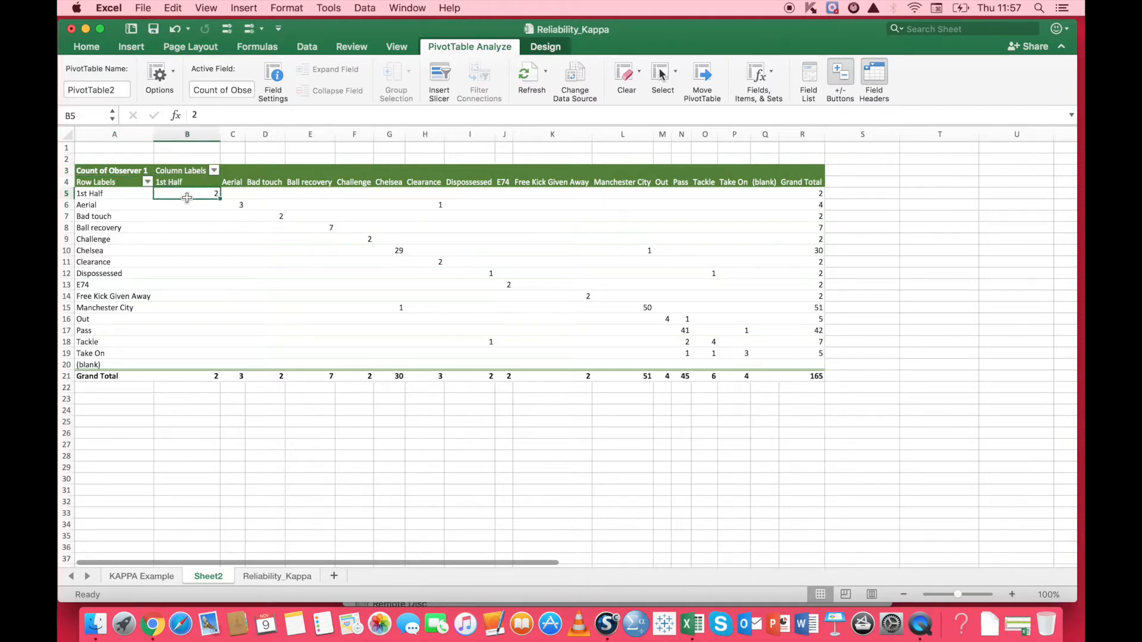
{"action": "left_click", "coordinate": [240, 207]}
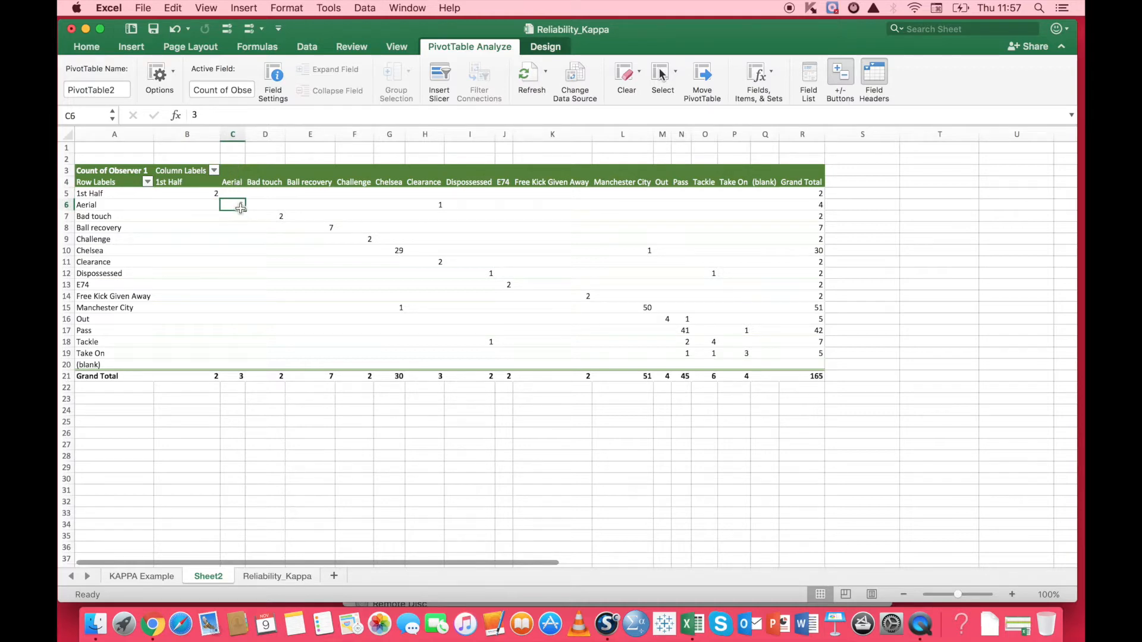
{"action": "left_click", "coordinate": [429, 201]}
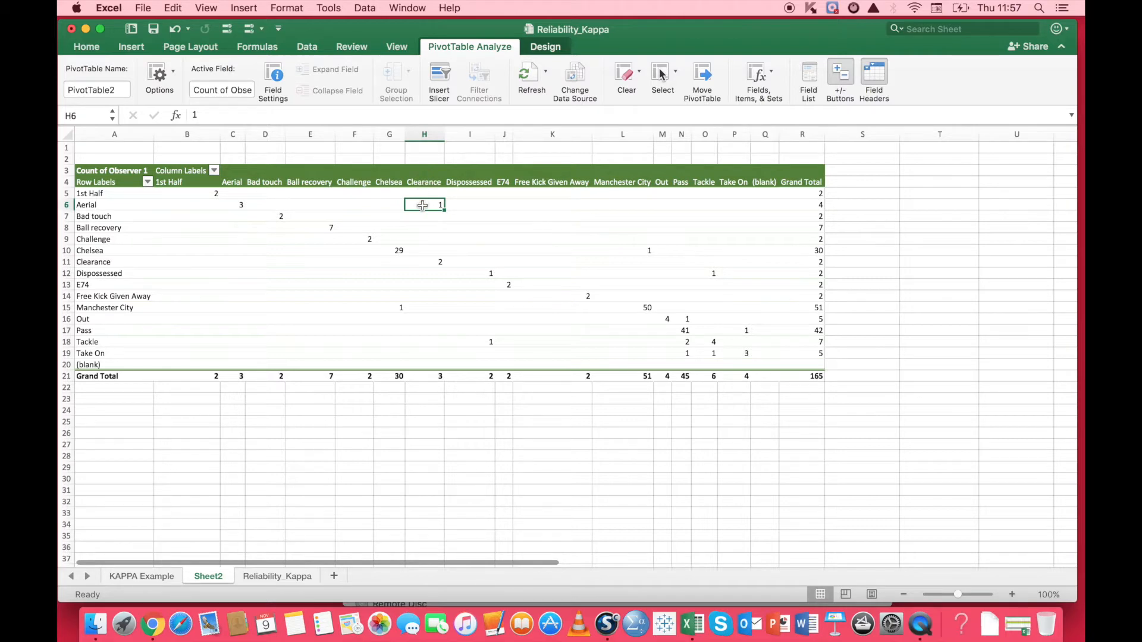
{"action": "left_click", "coordinate": [89, 206]}
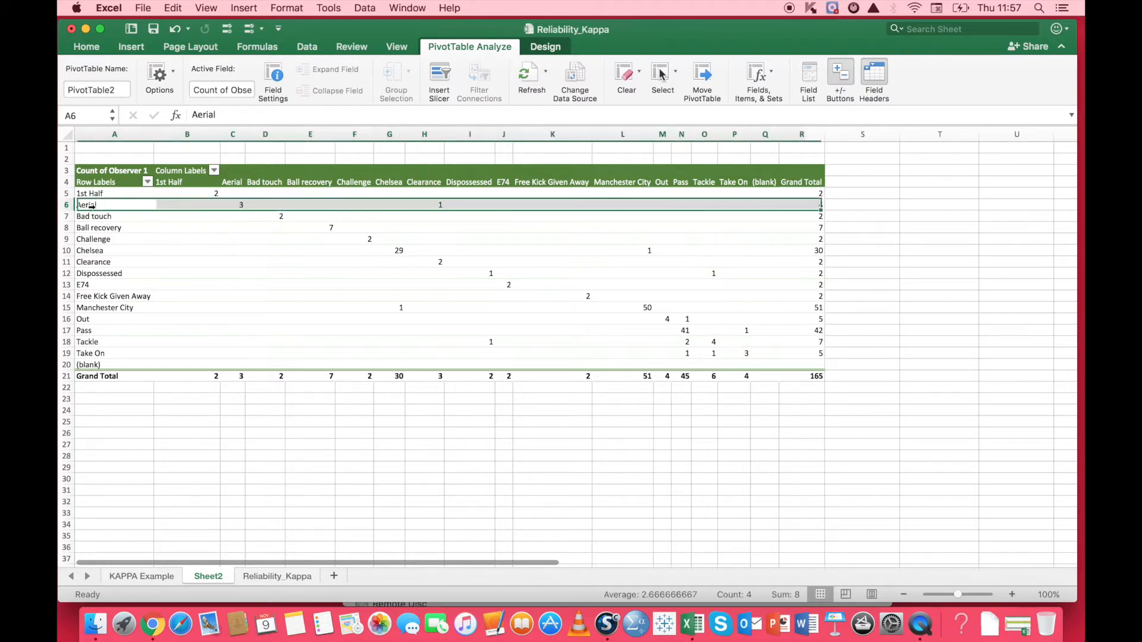
{"action": "left_click", "coordinate": [427, 207]}
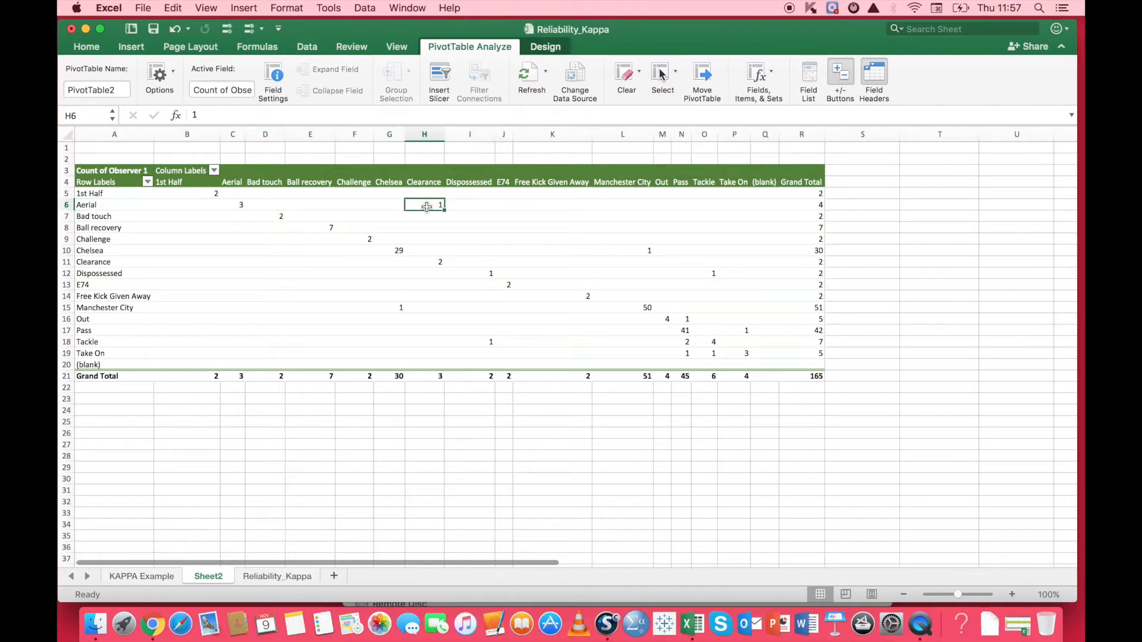
{"action": "left_click", "coordinate": [99, 205]}
{"action": "left_click", "coordinate": [429, 206]}
{"action": "left_click", "coordinate": [381, 308]}
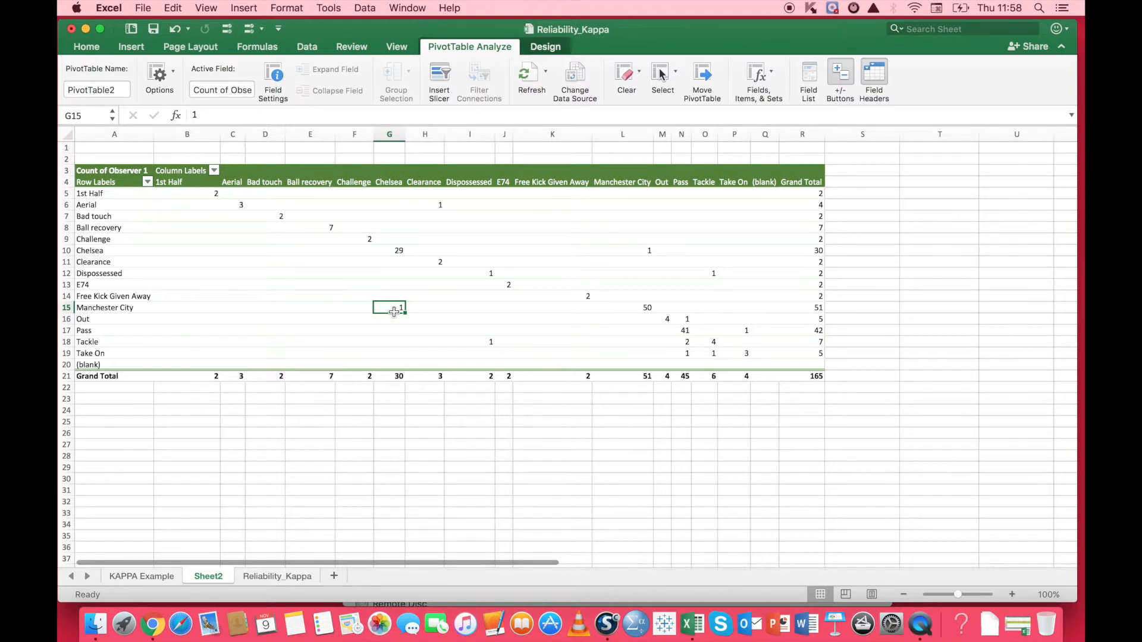
{"action": "left_click", "coordinate": [567, 410]}
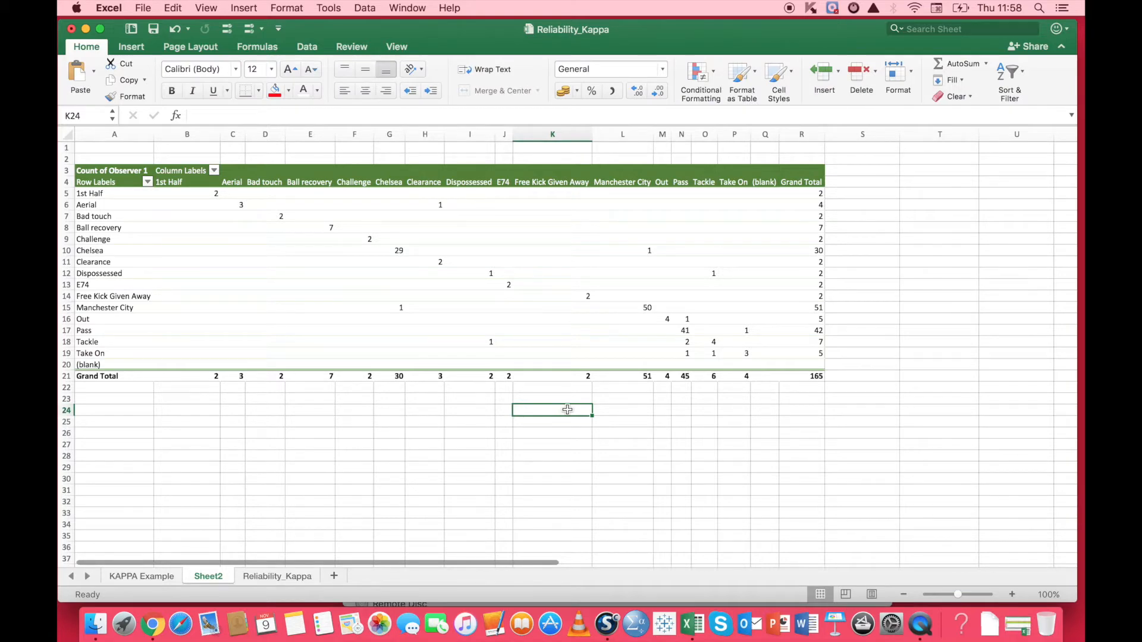
Try to clear the Grand Total cell of the (blank) row directly in the PivotTable.
{"action": "left_click", "coordinate": [107, 172]}
{"action": "left_click_drag", "start_coordinate": [158, 194], "coordinate": [814, 377]}
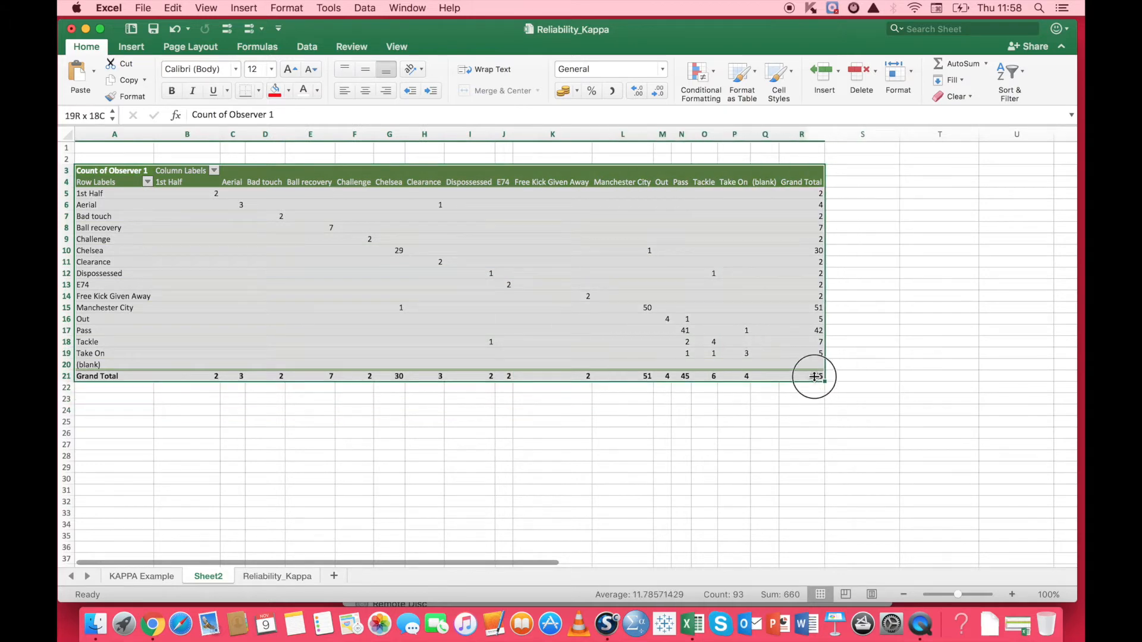
{"action": "left_click", "coordinate": [806, 364]}
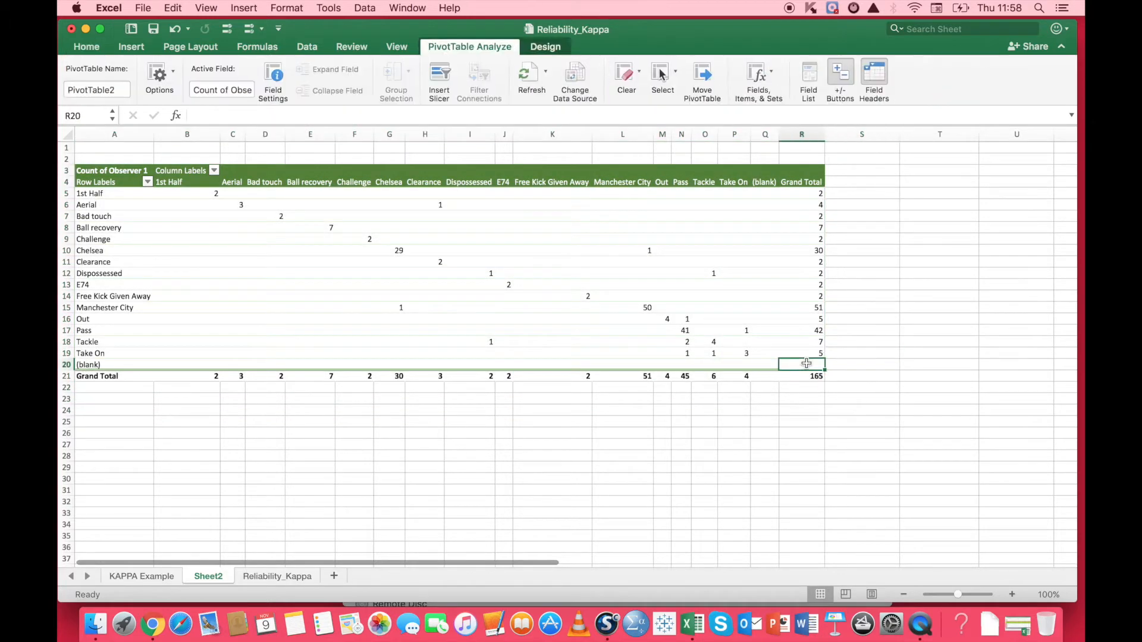
{"action": "key", "text": "Delete"}
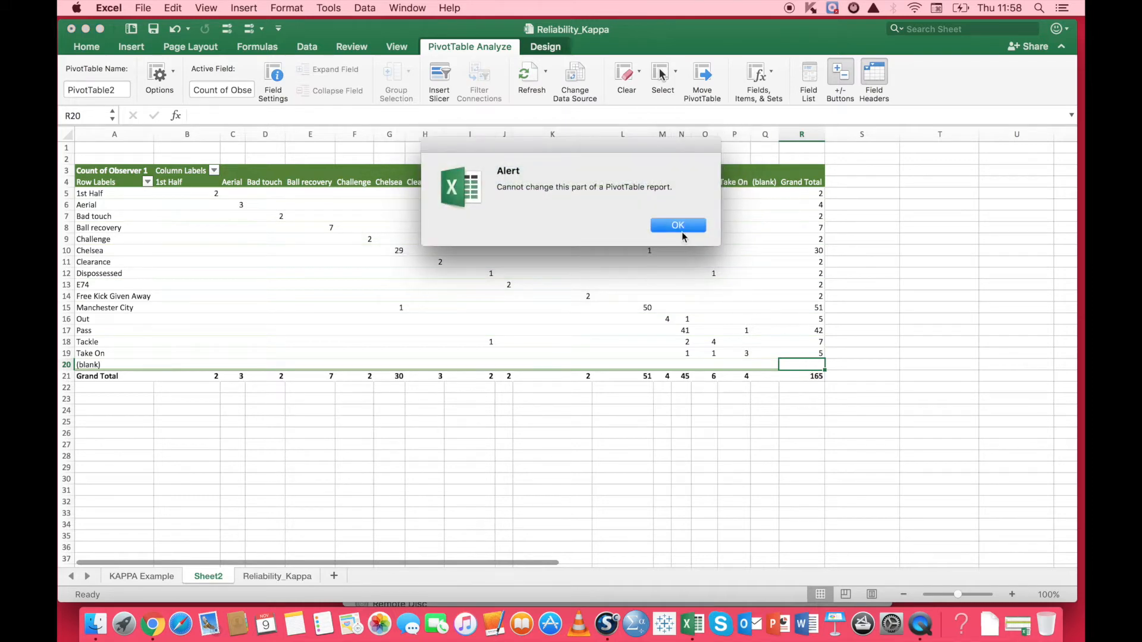
{"action": "left_click", "coordinate": [664, 225]}
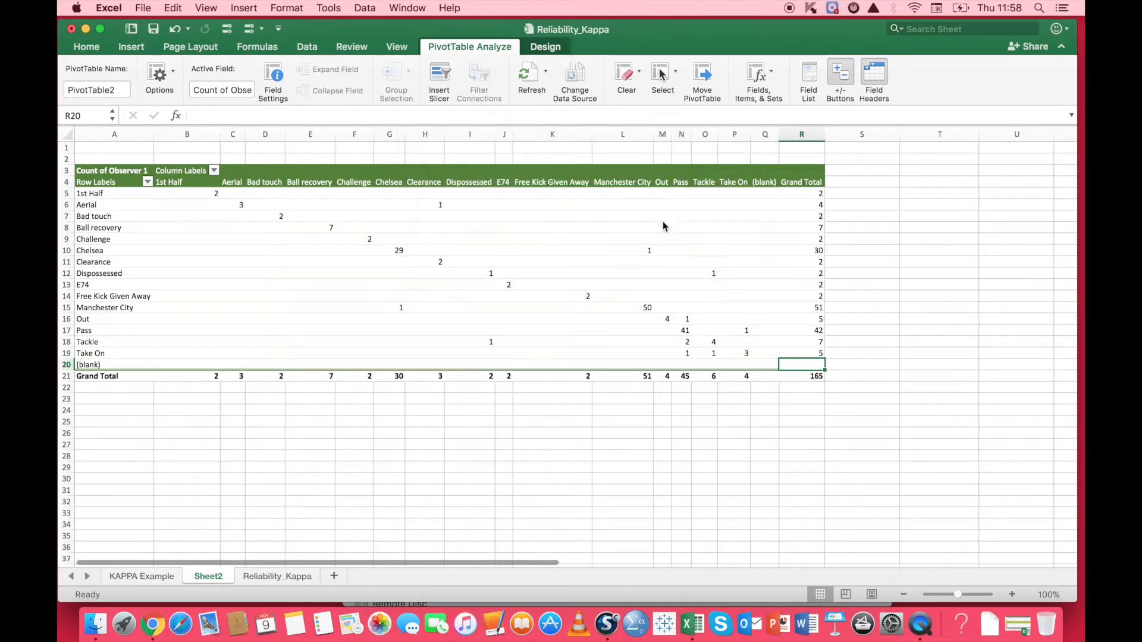
Copy the entire PivotTable including its grand totals and paste it as values only on the same sheet, starting at cell T3.
{"action": "left_click_drag", "start_coordinate": [109, 171], "coordinate": [804, 375]}
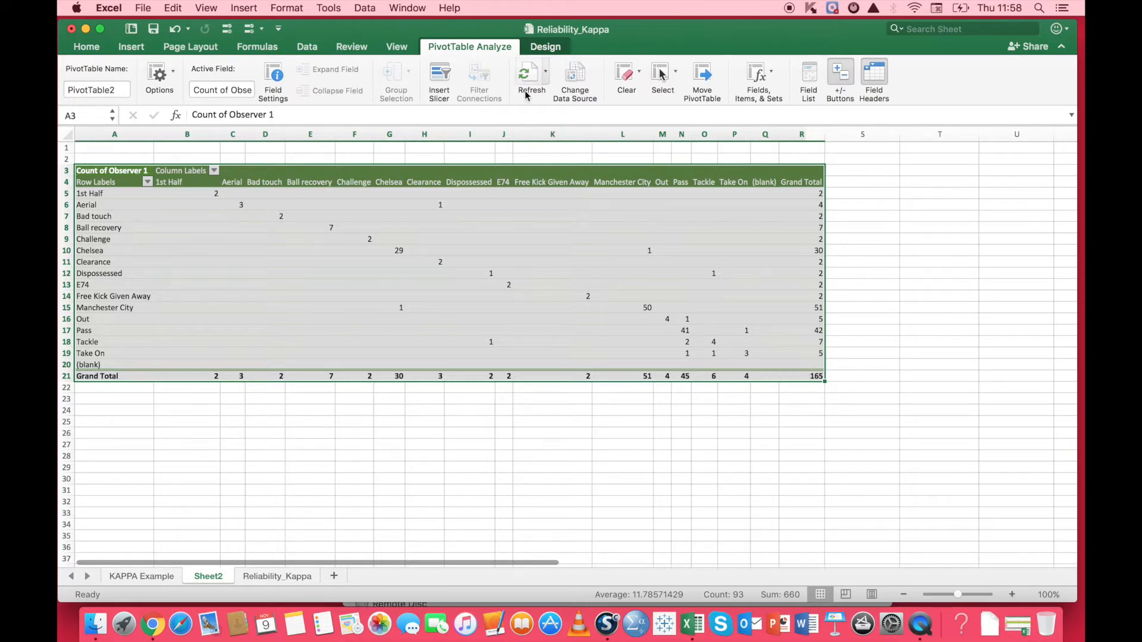
{"action": "left_click", "coordinate": [172, 8]}
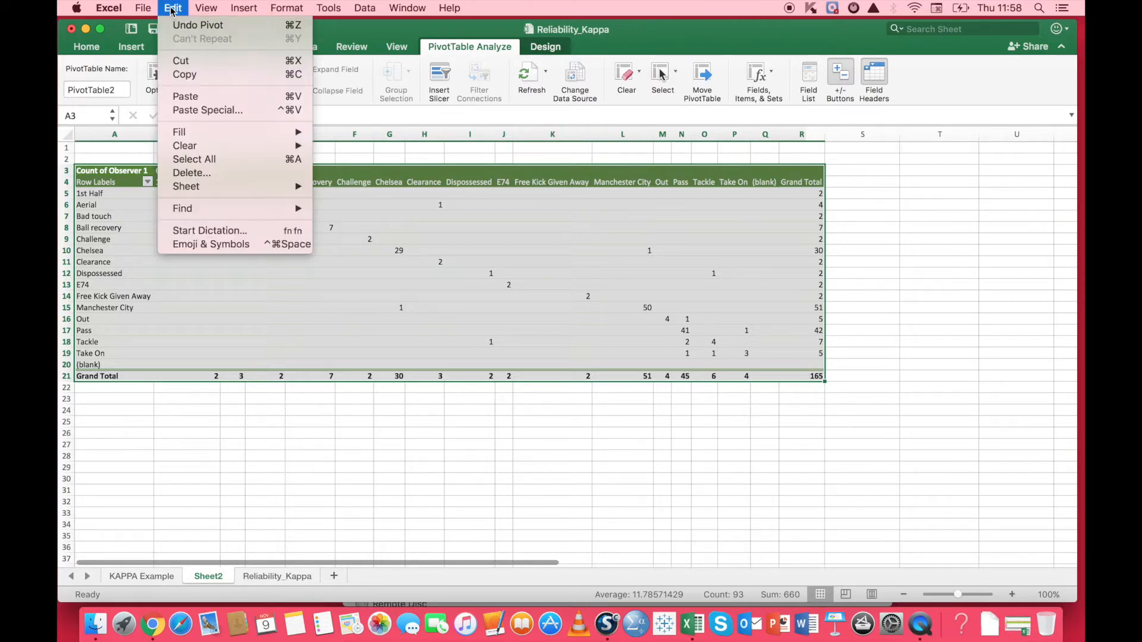
{"action": "left_click", "coordinate": [185, 74]}
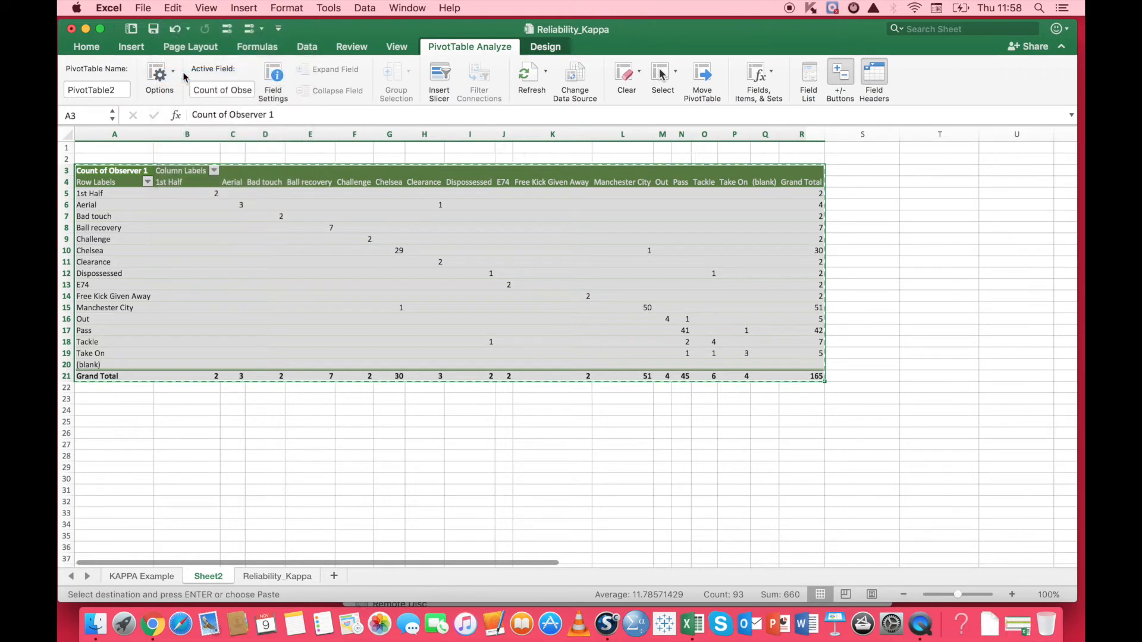
{"action": "left_click", "coordinate": [917, 173]}
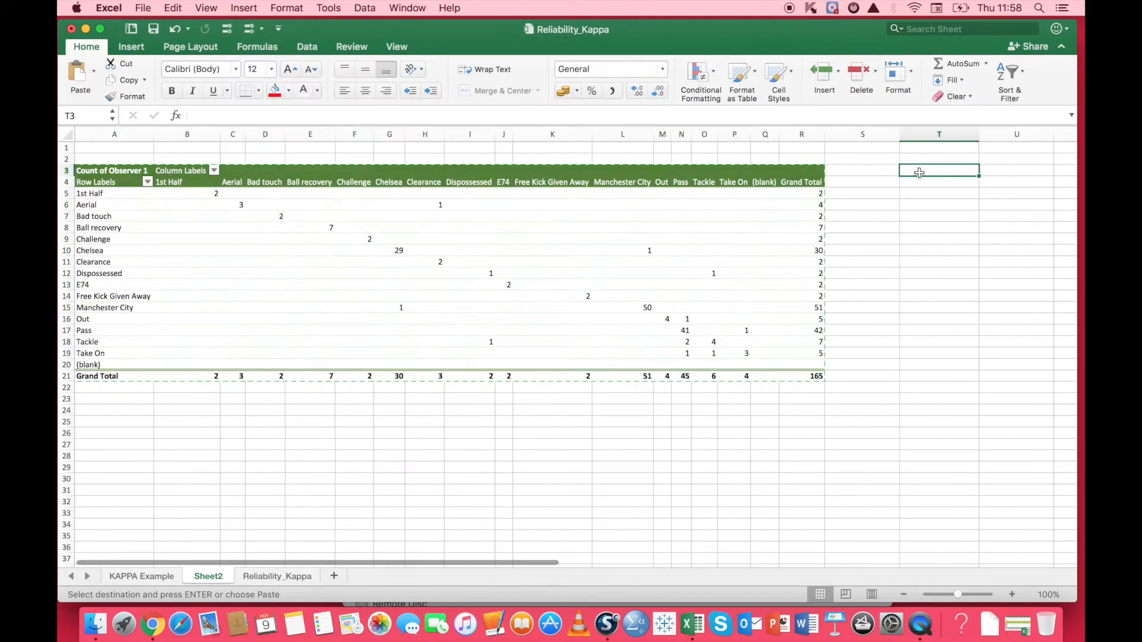
{"action": "right_click", "coordinate": [919, 172]}
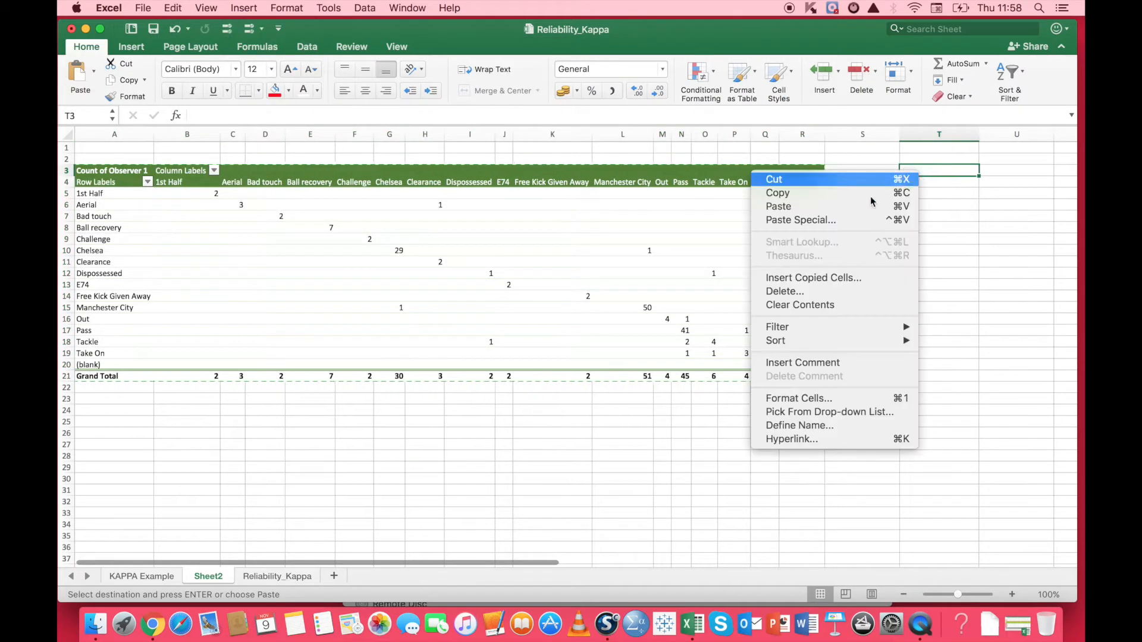
{"action": "left_click", "coordinate": [833, 220]}
{"action": "left_click", "coordinate": [719, 156]}
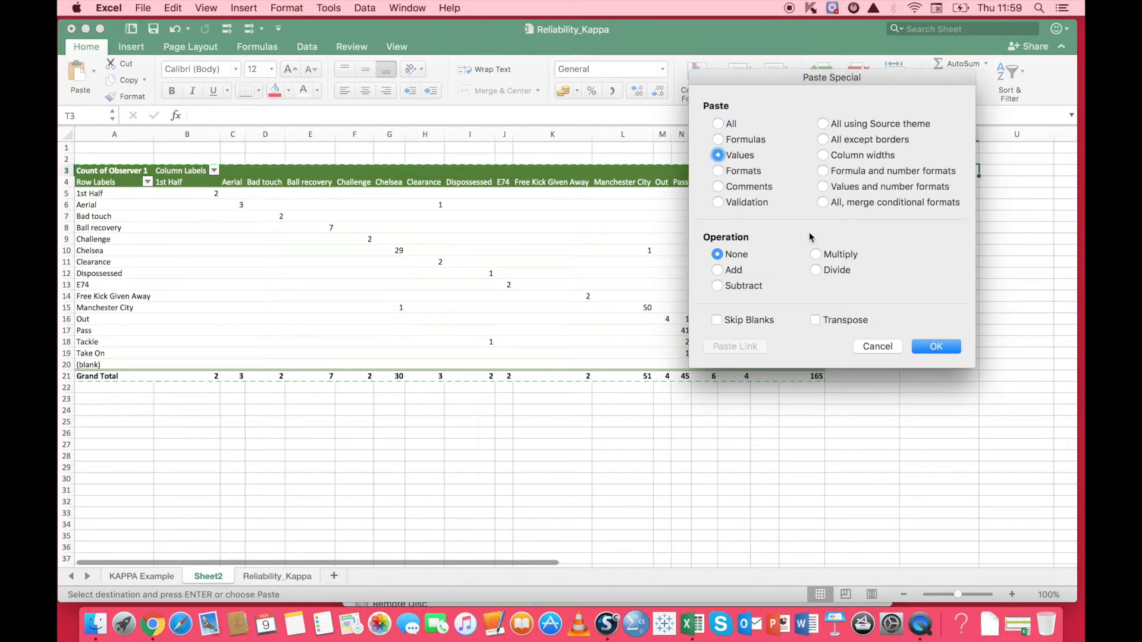
{"action": "left_click", "coordinate": [934, 348]}
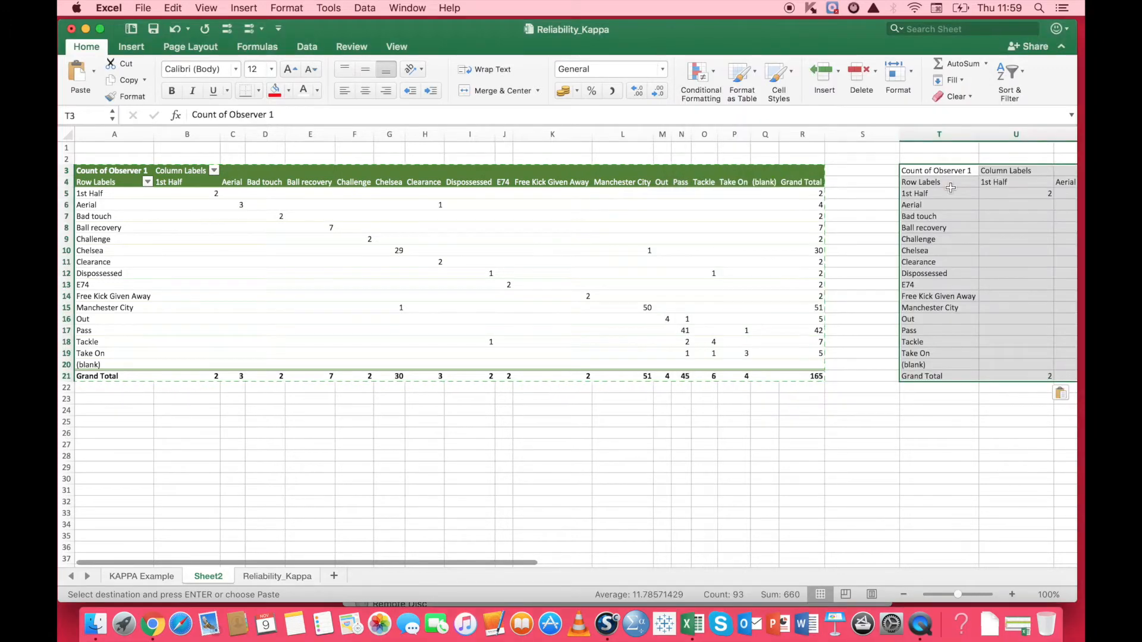
{"action": "scroll", "coordinate": [859, 265], "scroll_direction": "right", "scroll_amount": 15}
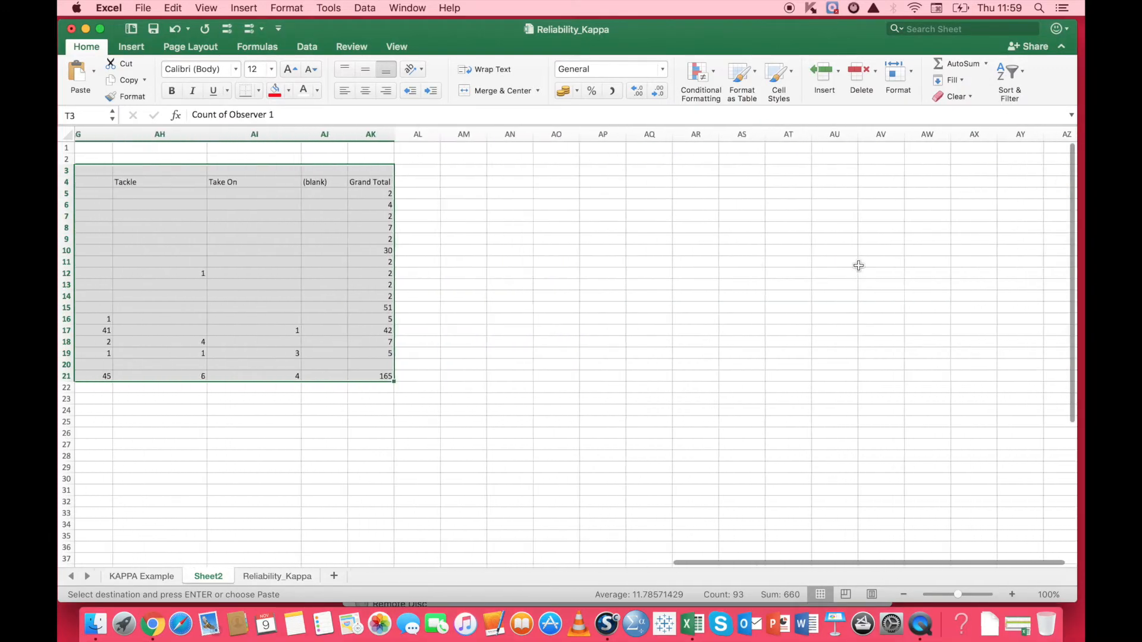
{"action": "scroll", "coordinate": [858, 266], "scroll_direction": "left", "scroll_amount": 10}
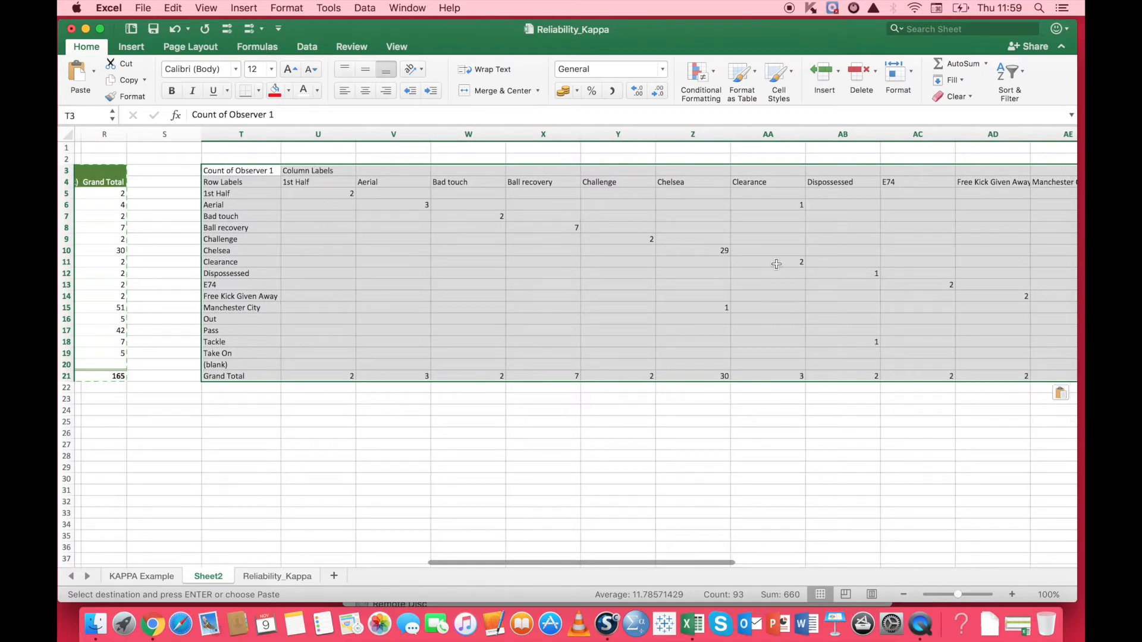
{"action": "left_click", "coordinate": [753, 297]}
{"action": "scroll", "coordinate": [752, 297], "scroll_direction": "right", "scroll_amount": 12}
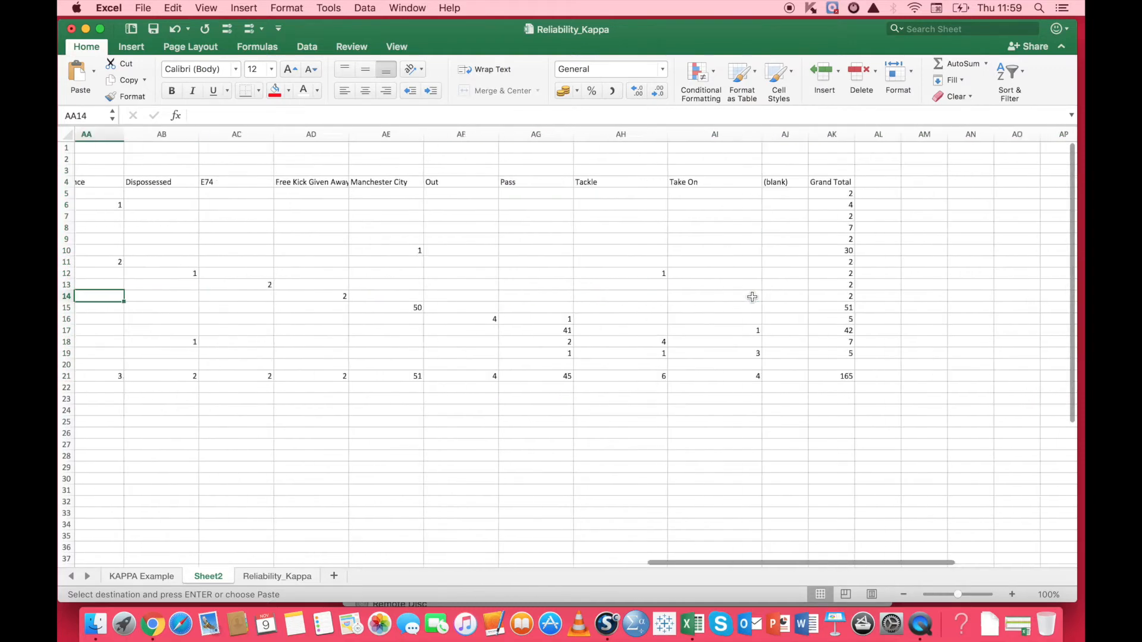
In AJ20, sum the pasted matrix's diagonal agreement cells from U5 (1st Half) through AI19 (Take On), one cell per category.
{"action": "left_click", "coordinate": [591, 366]}
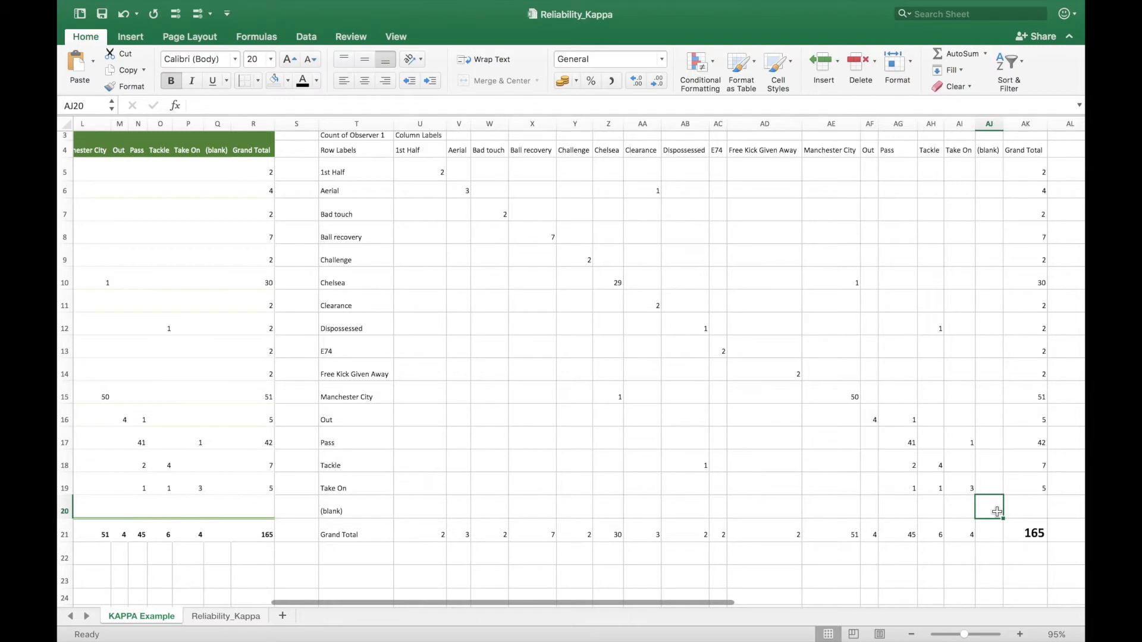
{"action": "type", "text": "=sum"}
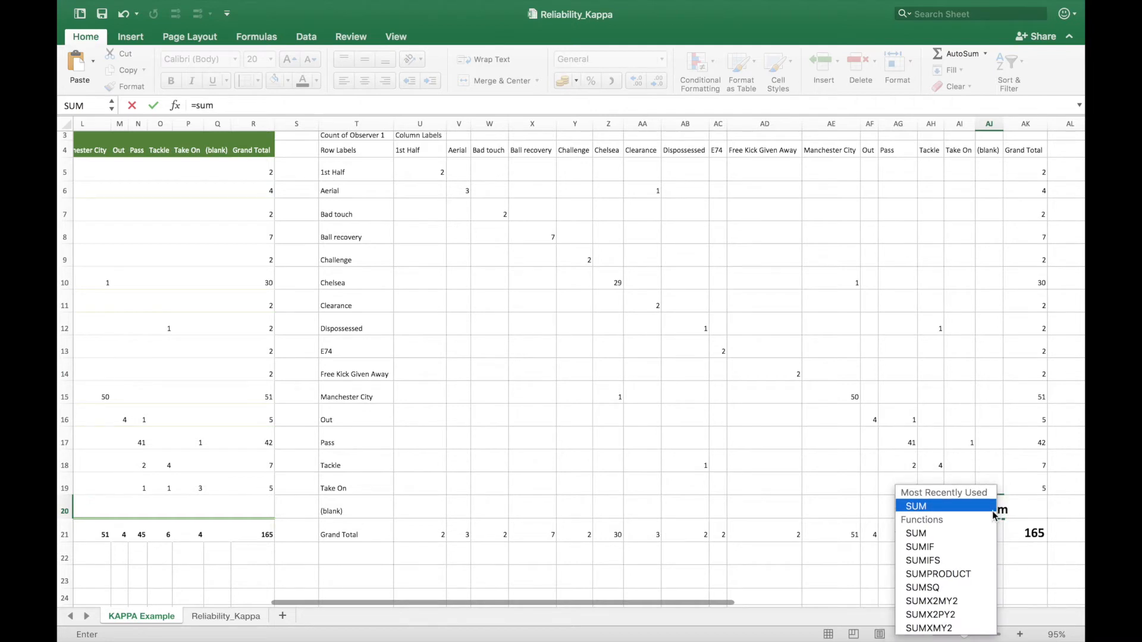
{"action": "key", "text": "Tab"}
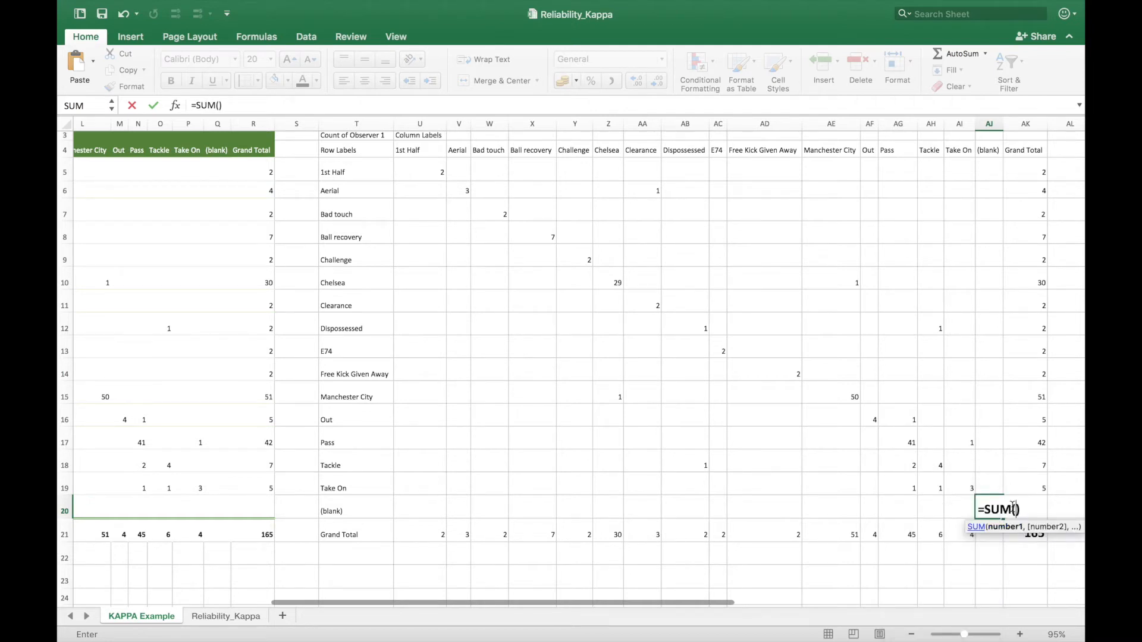
{"action": "left_click", "coordinate": [418, 169]}
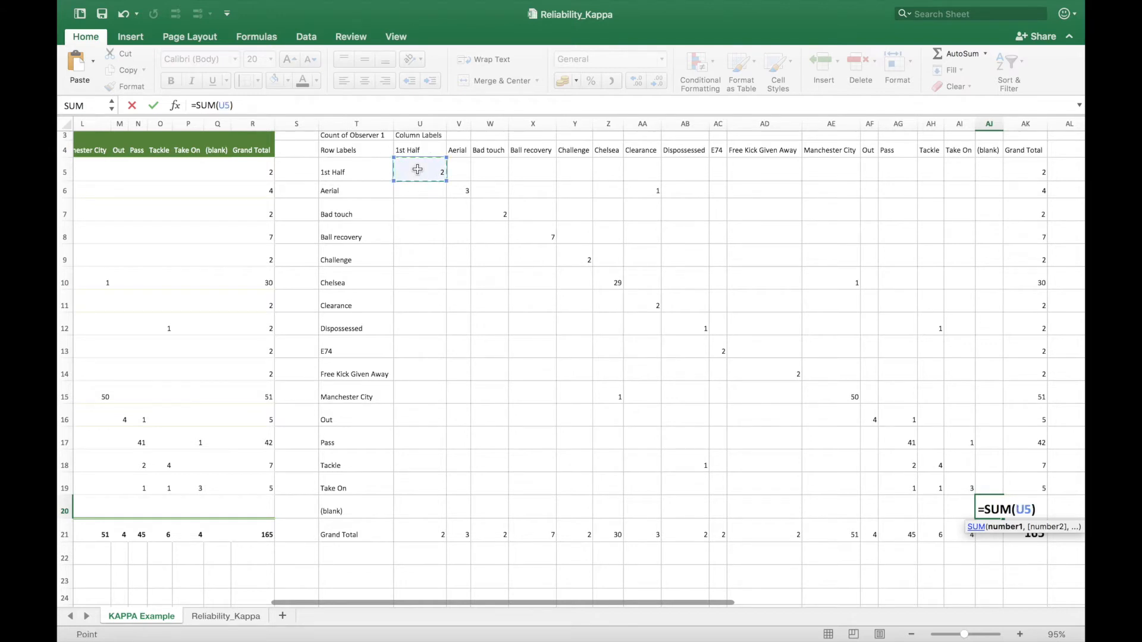
{"action": "left_click", "coordinate": [454, 188], "text": "super"}
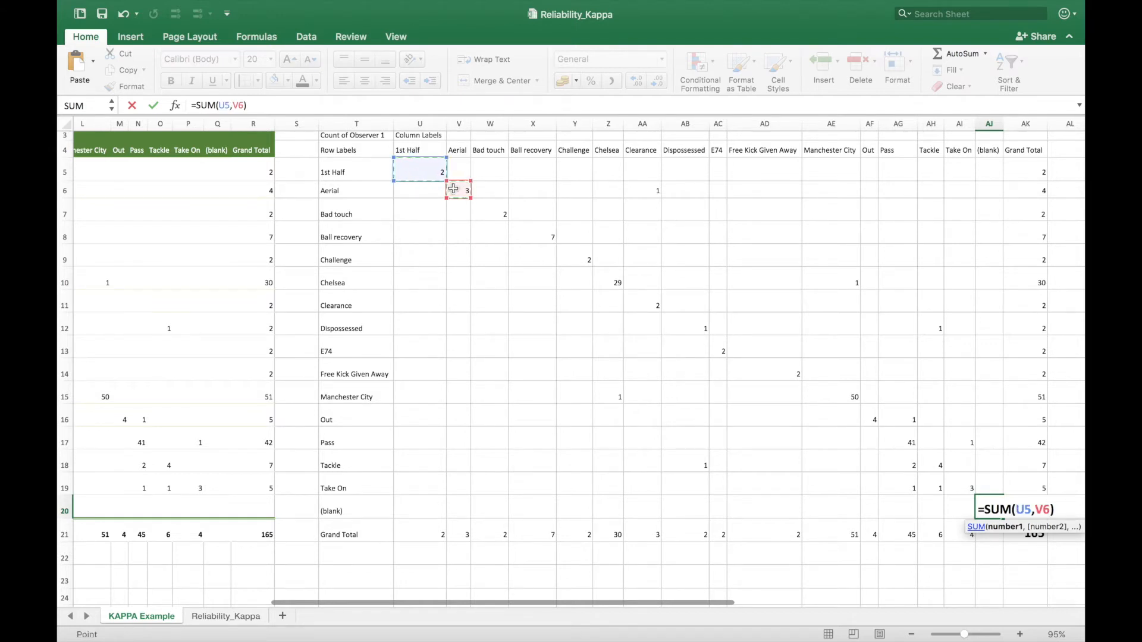
{"action": "left_click", "coordinate": [494, 214], "text": "super"}
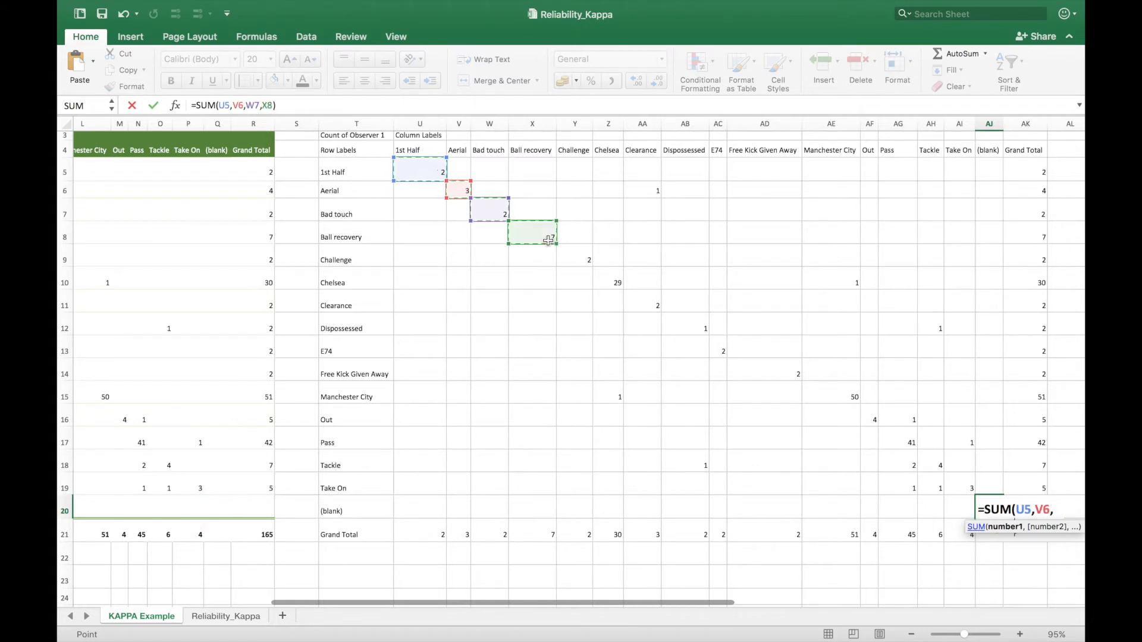
{"action": "left_click", "coordinate": [617, 282], "text": "super"}
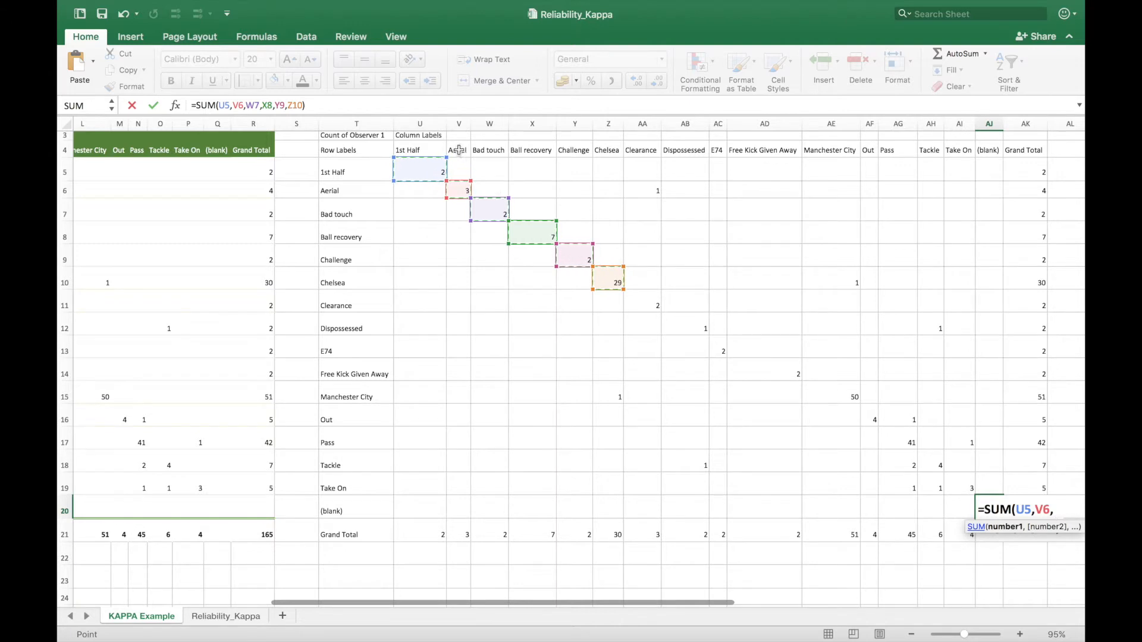
{"action": "left_click", "coordinate": [643, 301], "text": "super"}
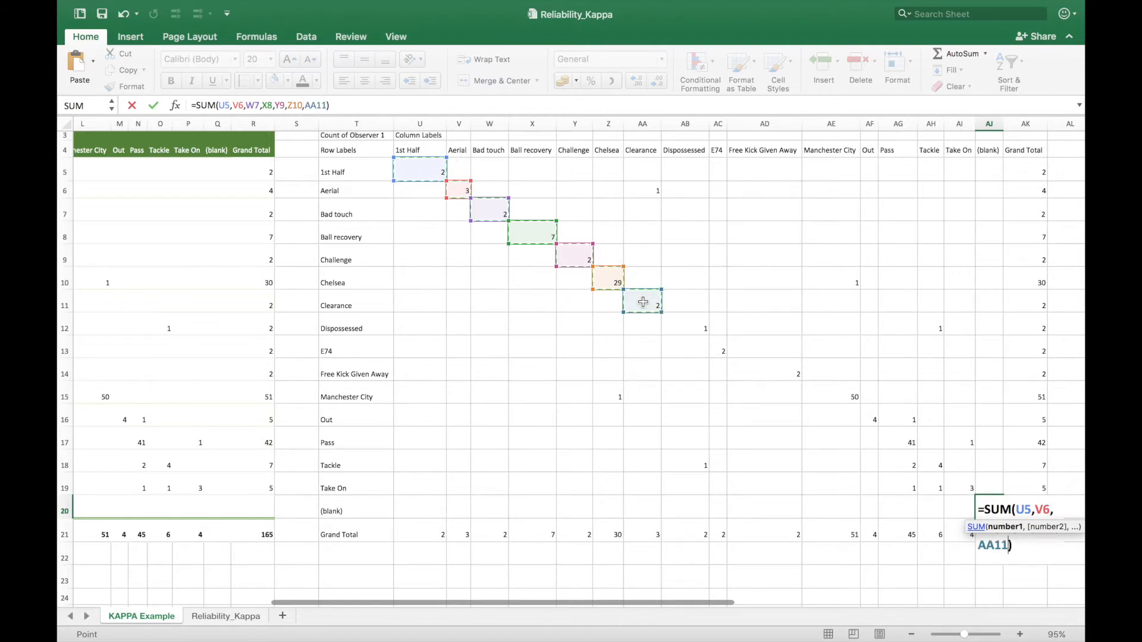
{"action": "left_click", "coordinate": [703, 331], "text": "super"}
{"action": "left_click", "coordinate": [719, 349], "text": "super"}
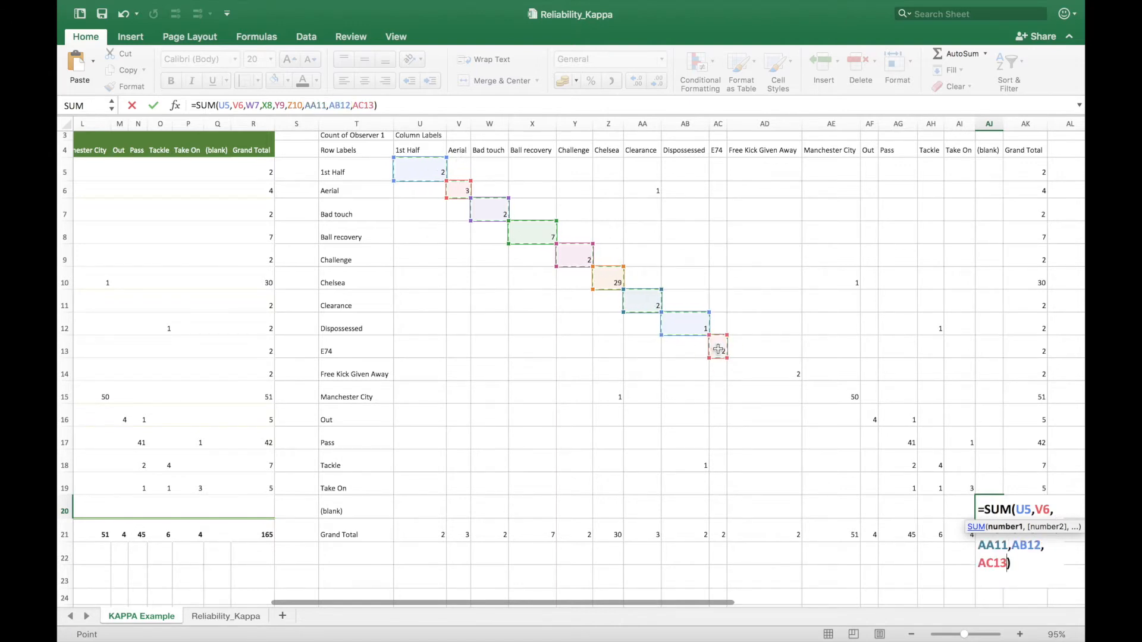
{"action": "left_click", "coordinate": [788, 375], "text": "super"}
{"action": "left_click", "coordinate": [850, 398], "text": "super"}
{"action": "left_click", "coordinate": [868, 416], "text": "super"}
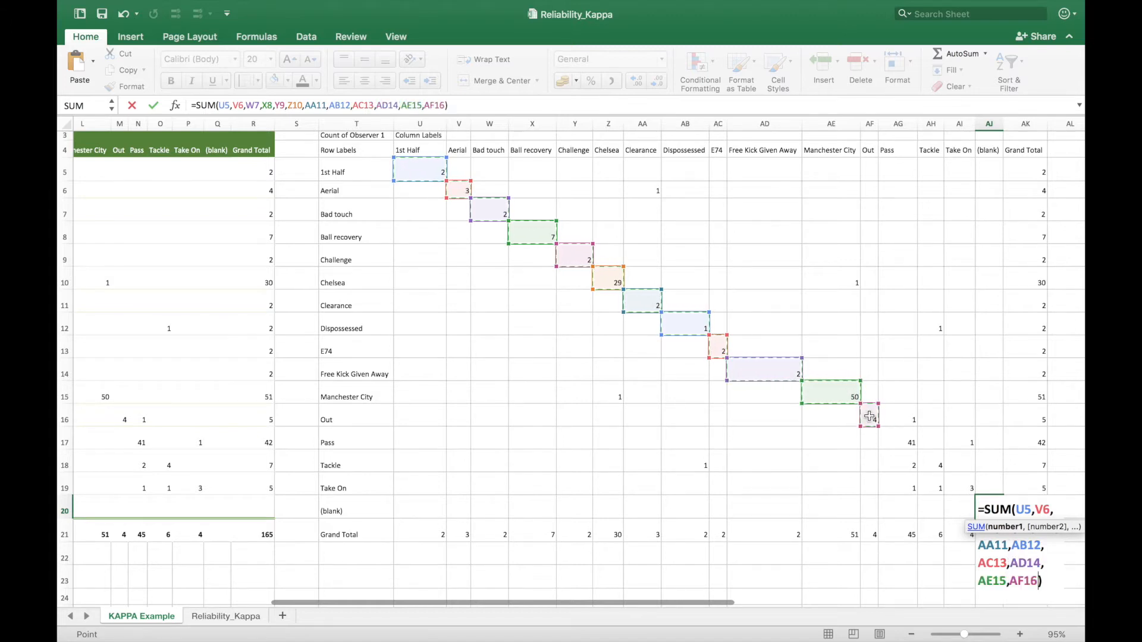
{"action": "left_click", "coordinate": [909, 444], "text": "super"}
{"action": "left_click", "coordinate": [933, 462], "text": "super"}
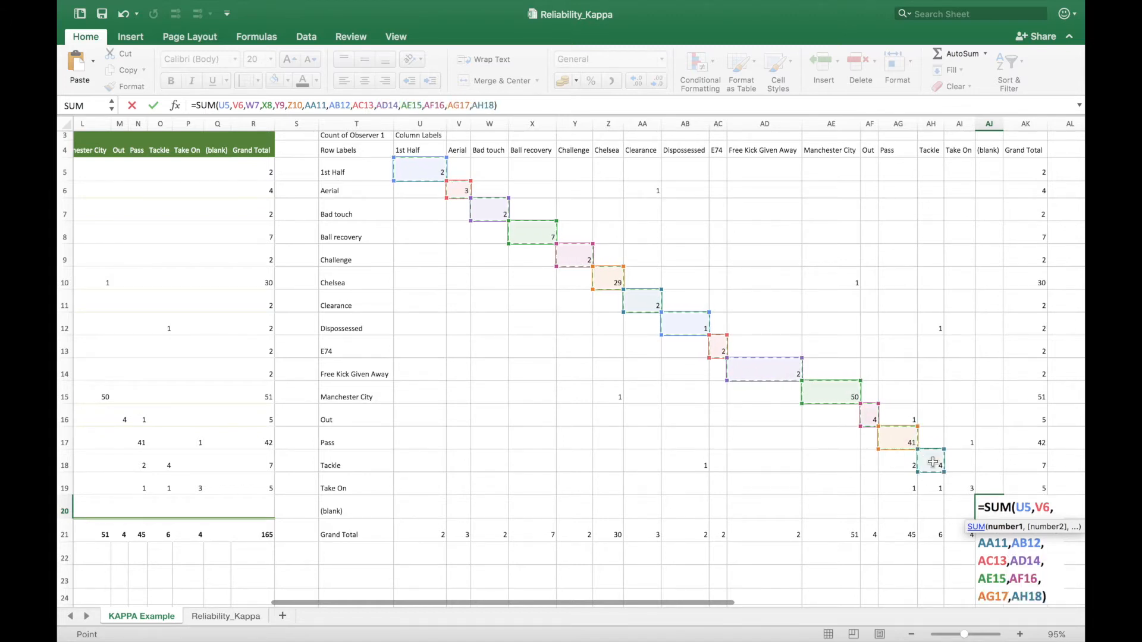
{"action": "left_click", "coordinate": [963, 487], "text": "super"}
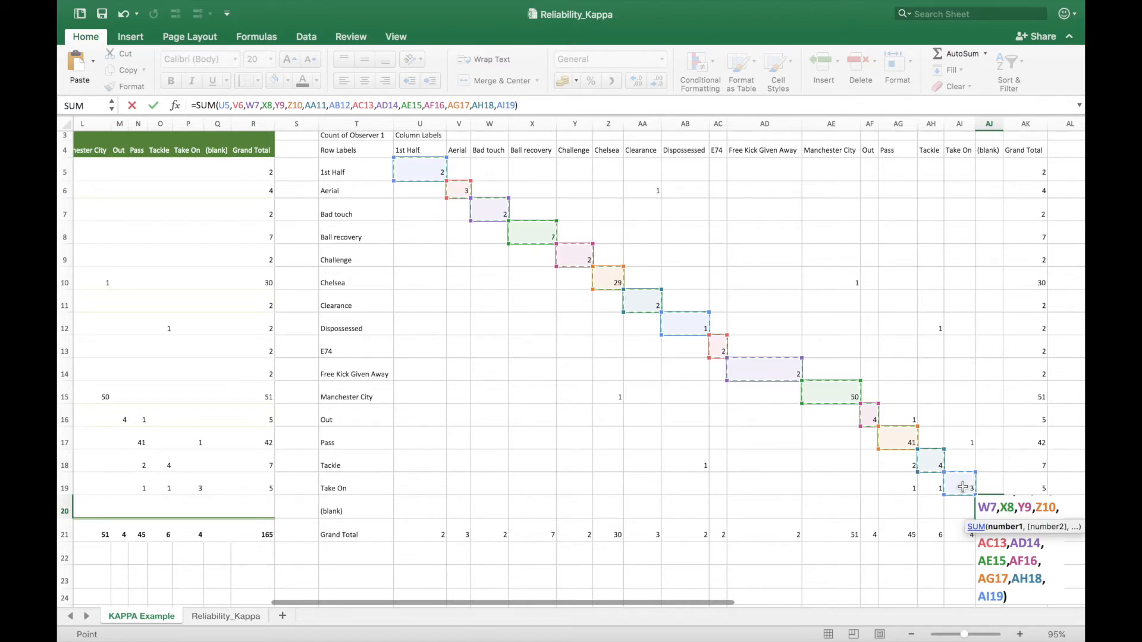
{"action": "key", "text": "Return"}
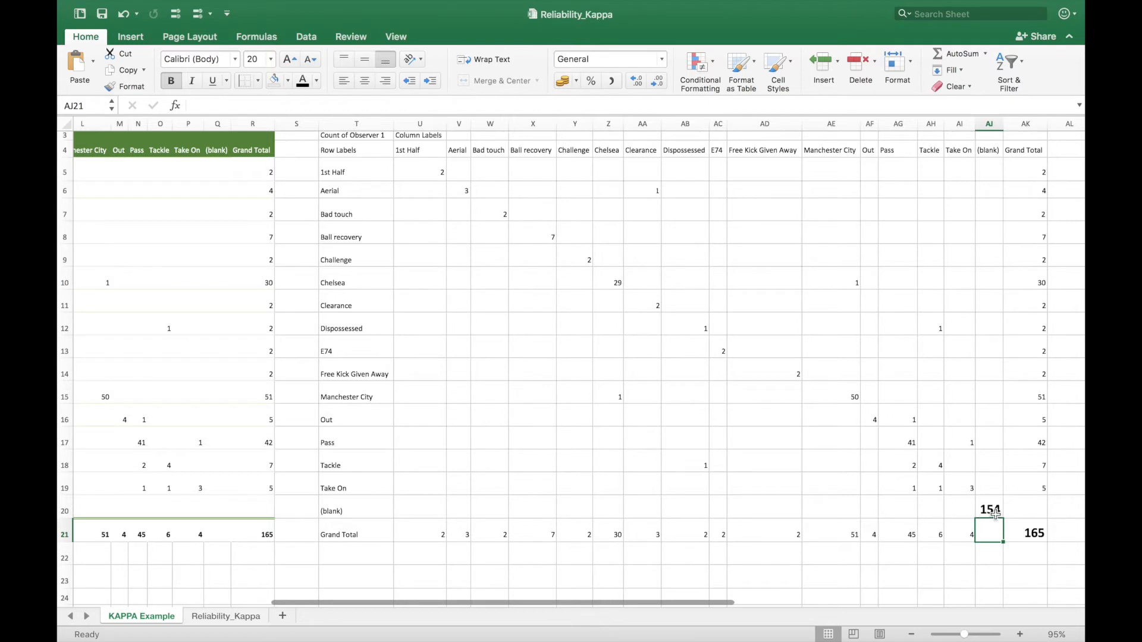
Fill in Step 1 of the Kappa table with 154 as Agreements in AN5 and 165 as Total in AO5.
{"action": "scroll", "coordinate": [995, 513], "scroll_direction": "right", "scroll_amount": 2}
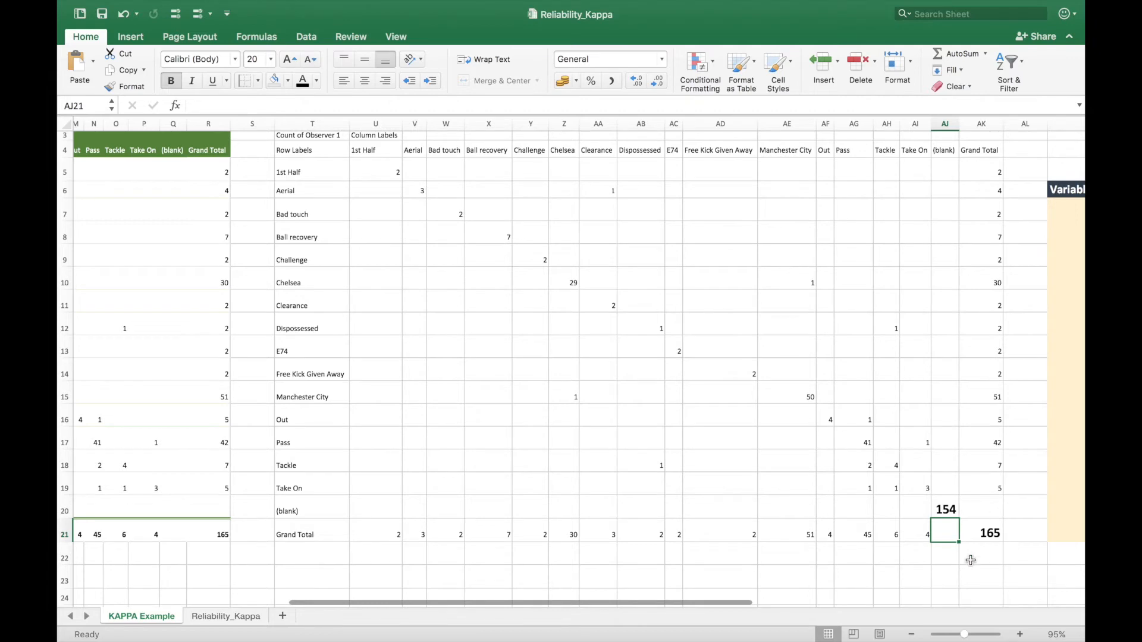
{"action": "scroll", "coordinate": [970, 560], "scroll_direction": "right", "scroll_amount": 10}
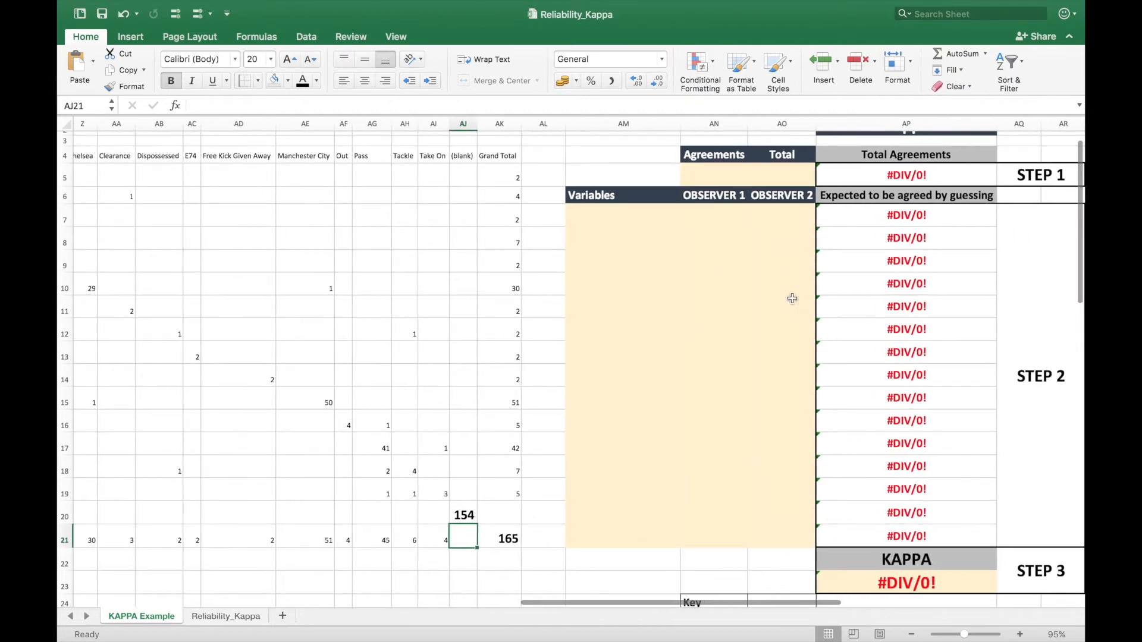
{"action": "left_click", "coordinate": [710, 171]}
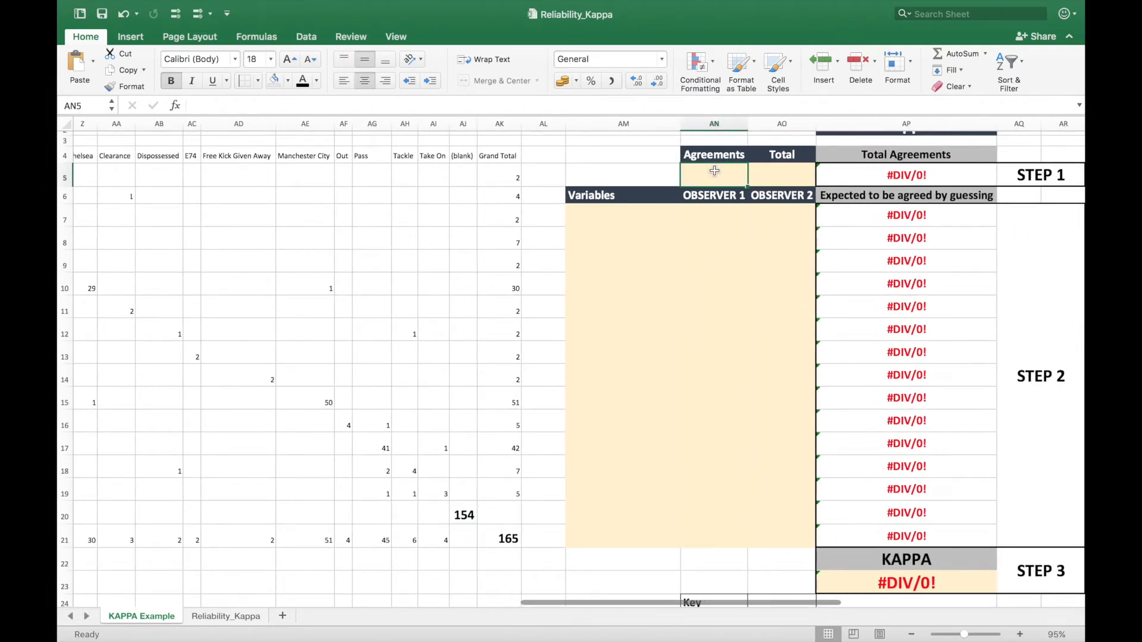
{"action": "scroll", "coordinate": [705, 171], "scroll_direction": "right", "scroll_amount": 5}
{"action": "scroll", "coordinate": [705, 170], "scroll_direction": "up", "scroll_amount": 1}
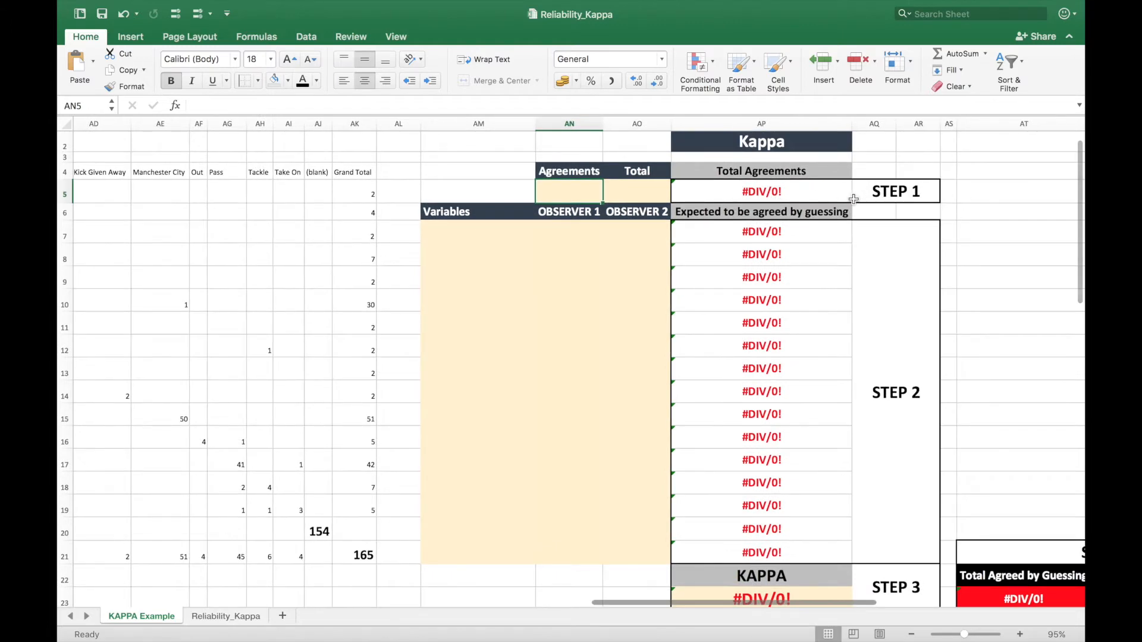
{"action": "scroll", "coordinate": [859, 200], "scroll_direction": "down", "scroll_amount": 2}
{"action": "scroll", "coordinate": [862, 201], "scroll_direction": "left", "scroll_amount": 1}
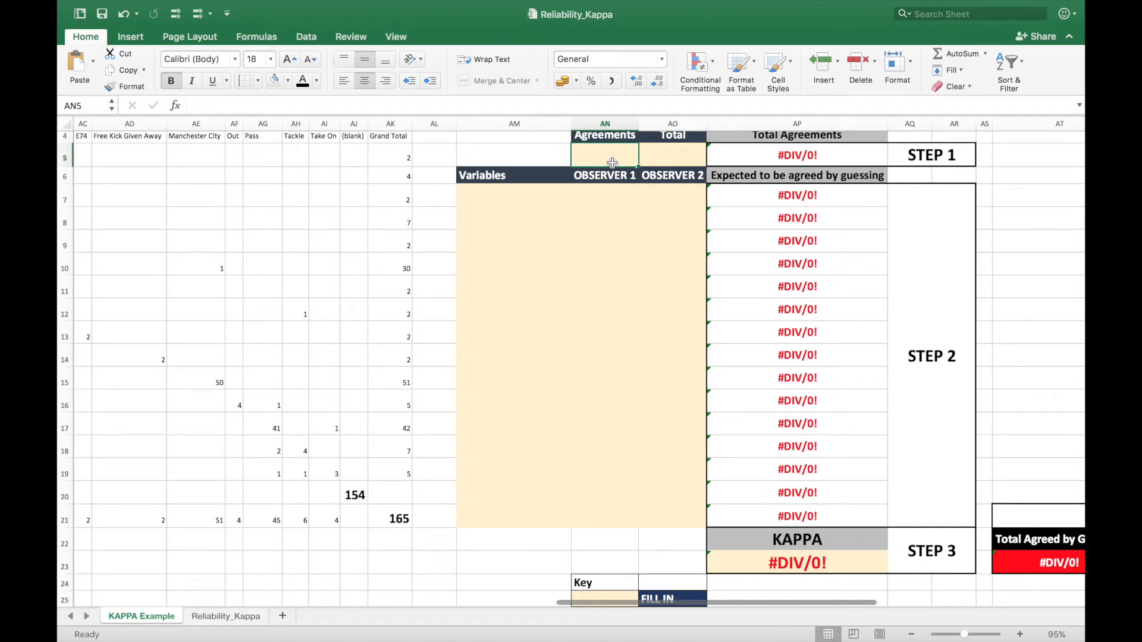
{"action": "type", "text": "15"}
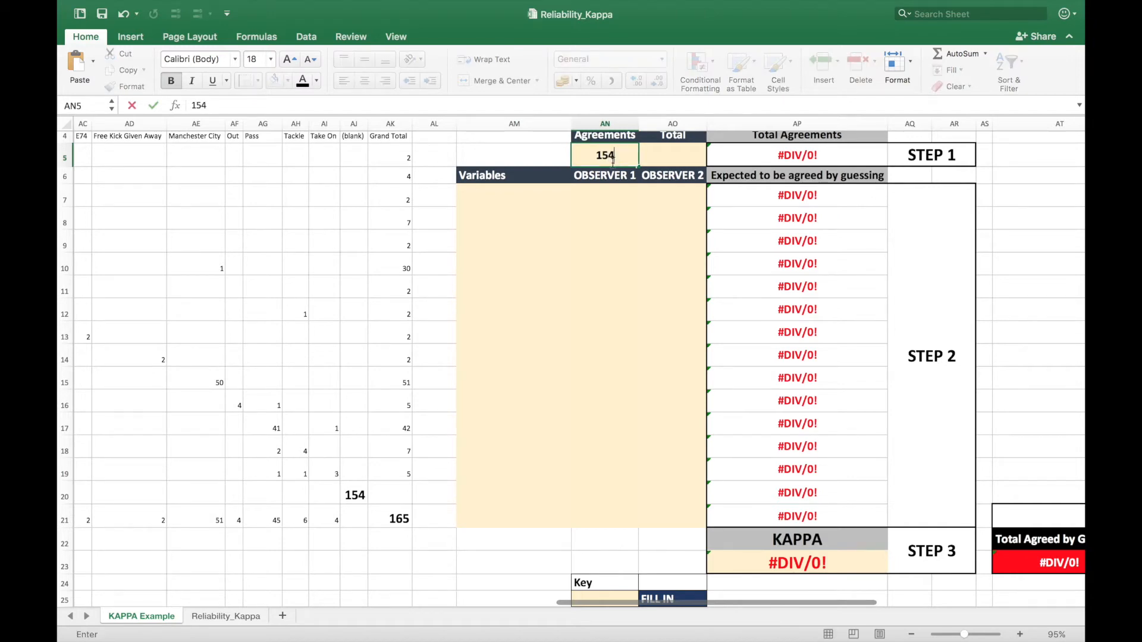
{"action": "type", "text": "4"}
{"action": "left_click", "coordinate": [663, 158]}
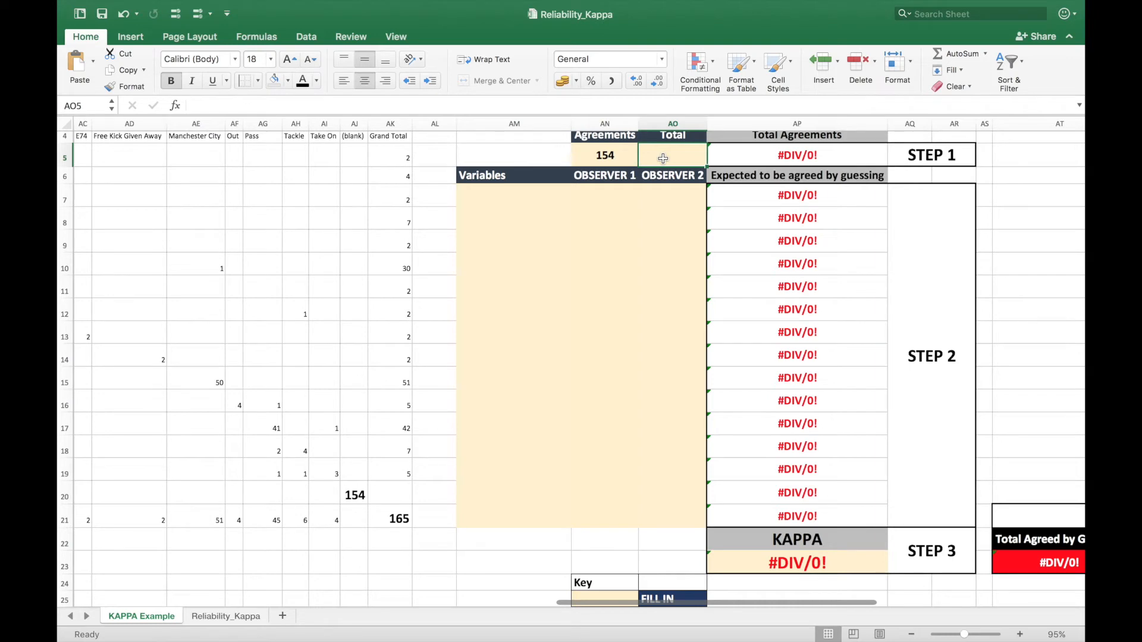
{"action": "scroll", "coordinate": [669, 170], "scroll_direction": "up", "scroll_amount": 1}
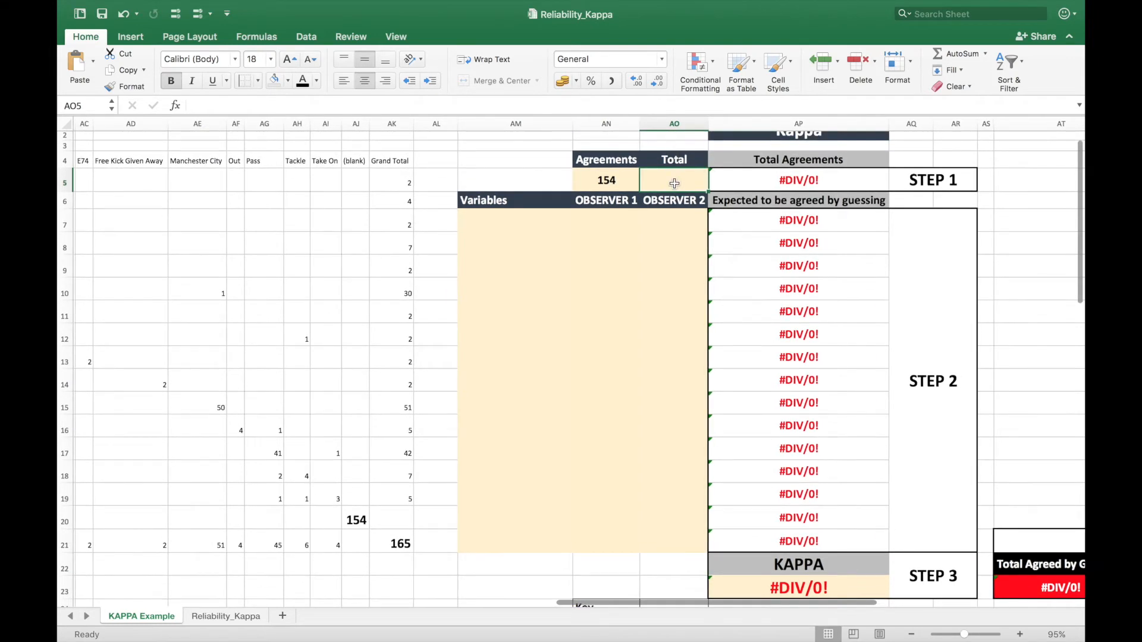
{"action": "type", "text": "165"}
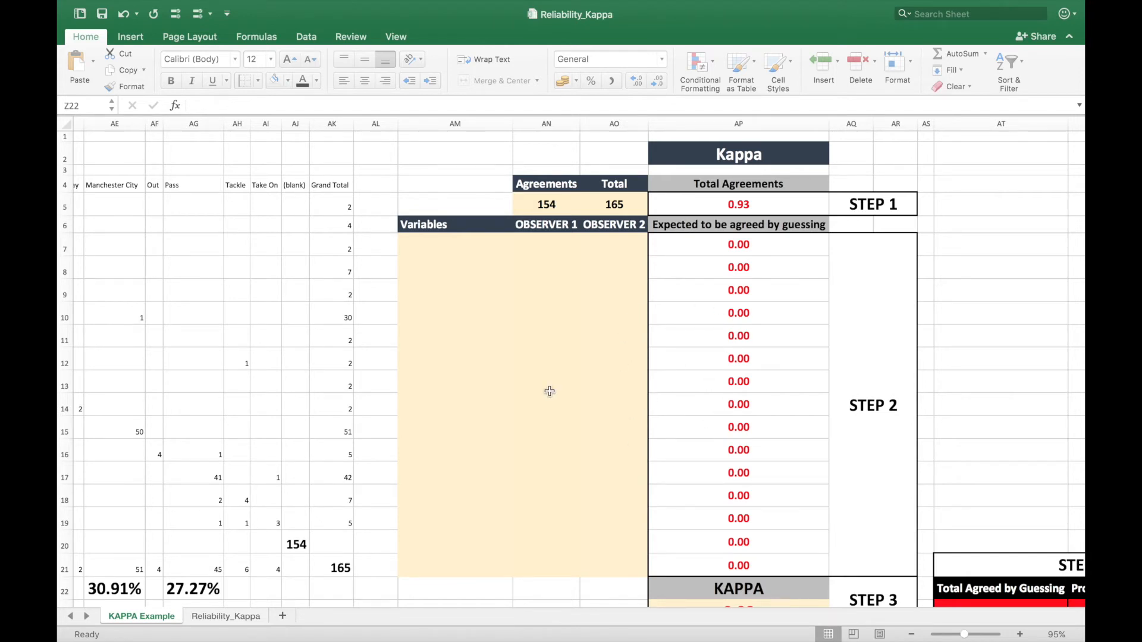
Examine the Grand Total cells of the Manchester City and Pass columns in the pasted matrix, with the percentages beneath them.
{"action": "scroll", "coordinate": [463, 383], "scroll_direction": "left", "scroll_amount": 10}
{"action": "scroll", "coordinate": [463, 383], "scroll_direction": "down", "scroll_amount": 3}
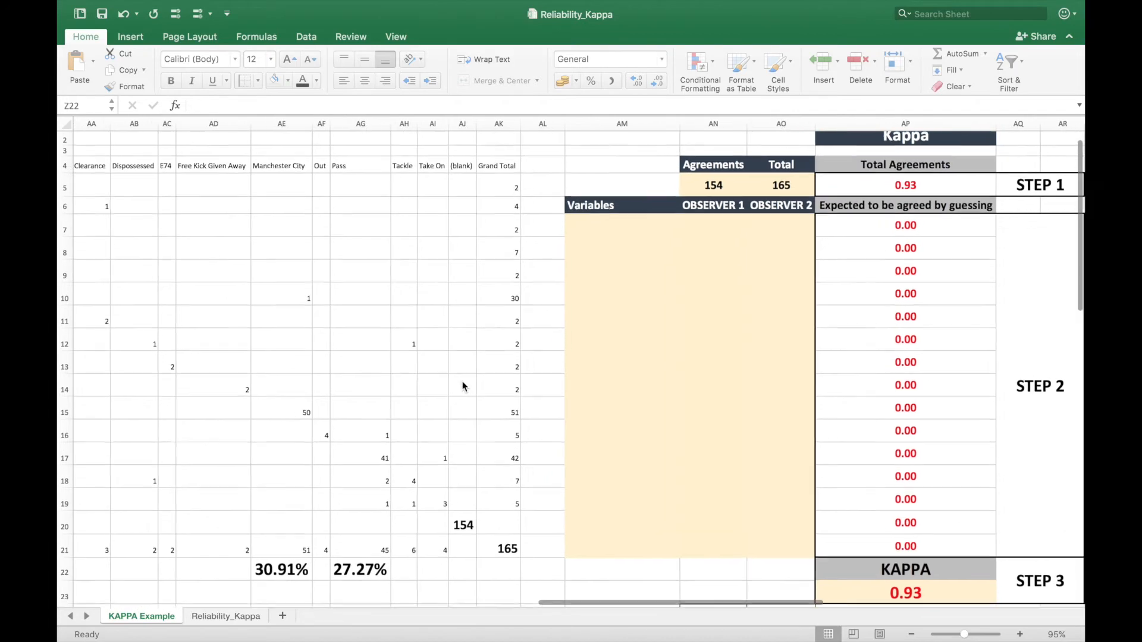
{"action": "scroll", "coordinate": [463, 384], "scroll_direction": "left", "scroll_amount": 5}
{"action": "scroll", "coordinate": [463, 383], "scroll_direction": "up", "scroll_amount": 3}
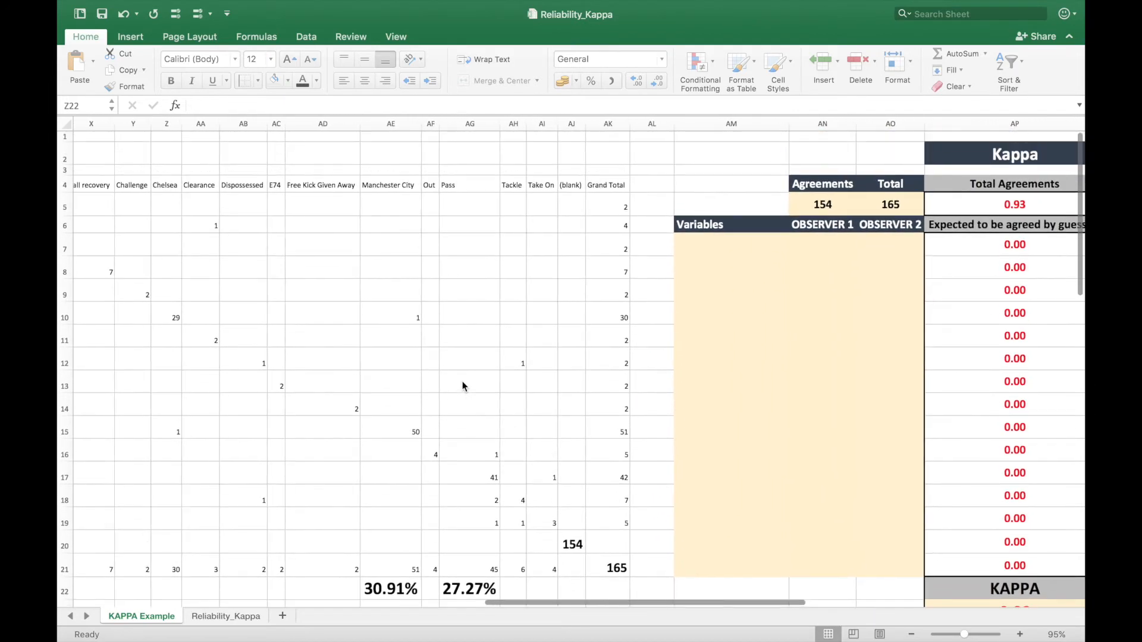
{"action": "scroll", "coordinate": [463, 383], "scroll_direction": "left", "scroll_amount": 2}
{"action": "scroll", "coordinate": [462, 384], "scroll_direction": "up", "scroll_amount": 1}
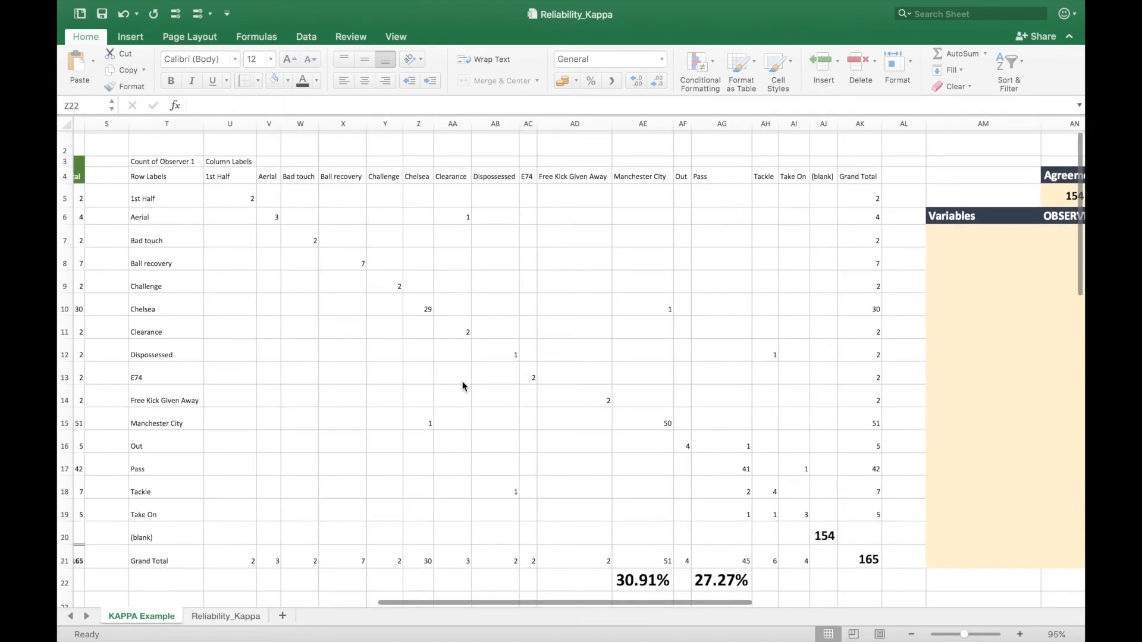
{"action": "left_click", "coordinate": [656, 561]}
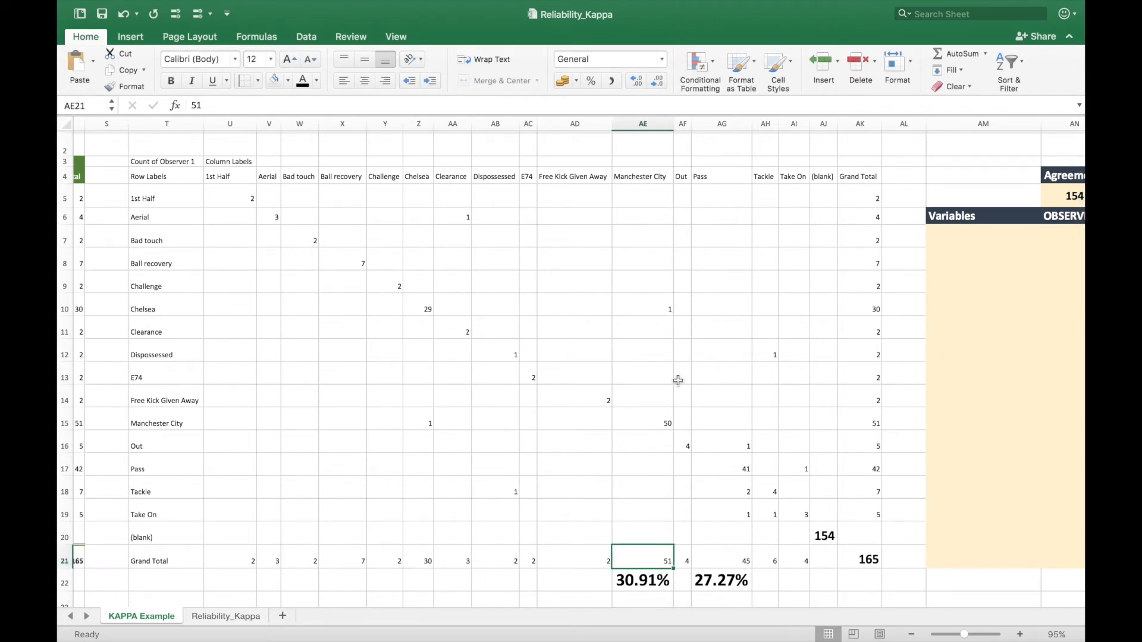
{"action": "left_click", "coordinate": [721, 559]}
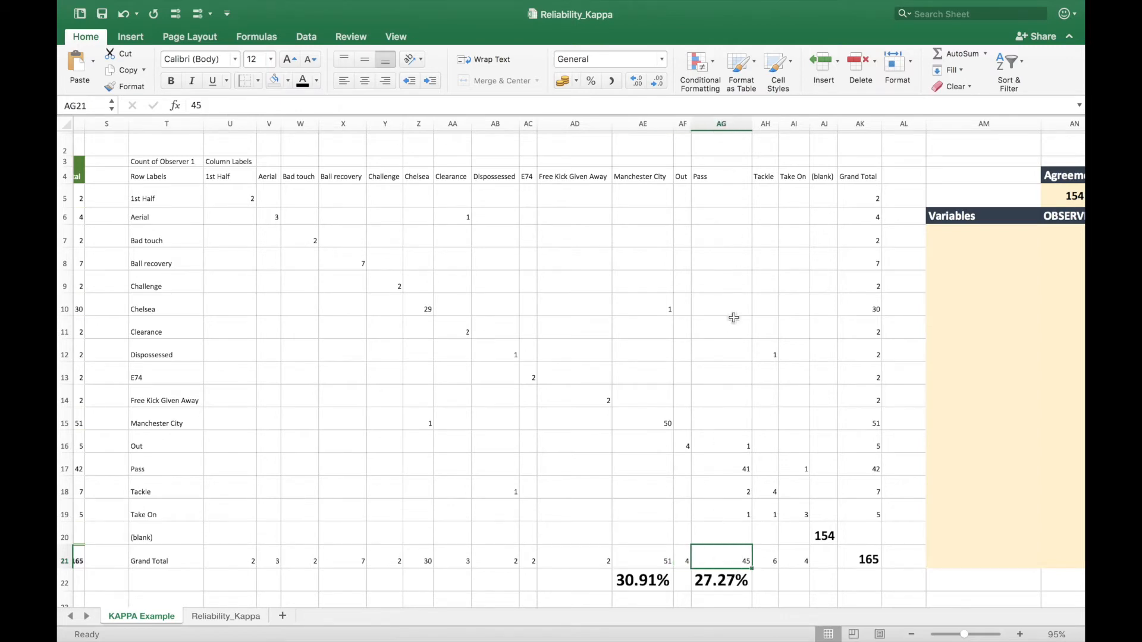
Review the Pass column and its share of the total alongside the Kappa table's Variables, Observer 1, Observer 2 and expected-by-guessing columns.
{"action": "scroll", "coordinate": [731, 538], "scroll_direction": "down", "scroll_amount": 3}
{"action": "scroll", "coordinate": [730, 537], "scroll_direction": "right", "scroll_amount": 1}
{"action": "scroll", "coordinate": [731, 537], "scroll_direction": "up", "scroll_amount": 1}
{"action": "scroll", "coordinate": [731, 538], "scroll_direction": "right", "scroll_amount": 1}
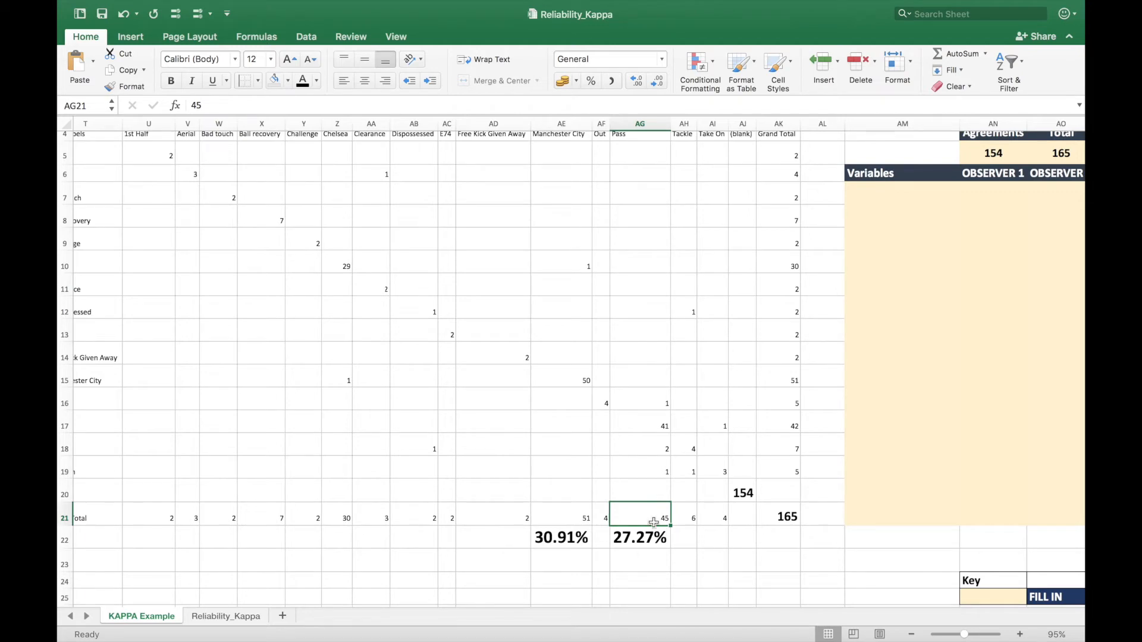
{"action": "scroll", "coordinate": [653, 522], "scroll_direction": "up", "scroll_amount": 3}
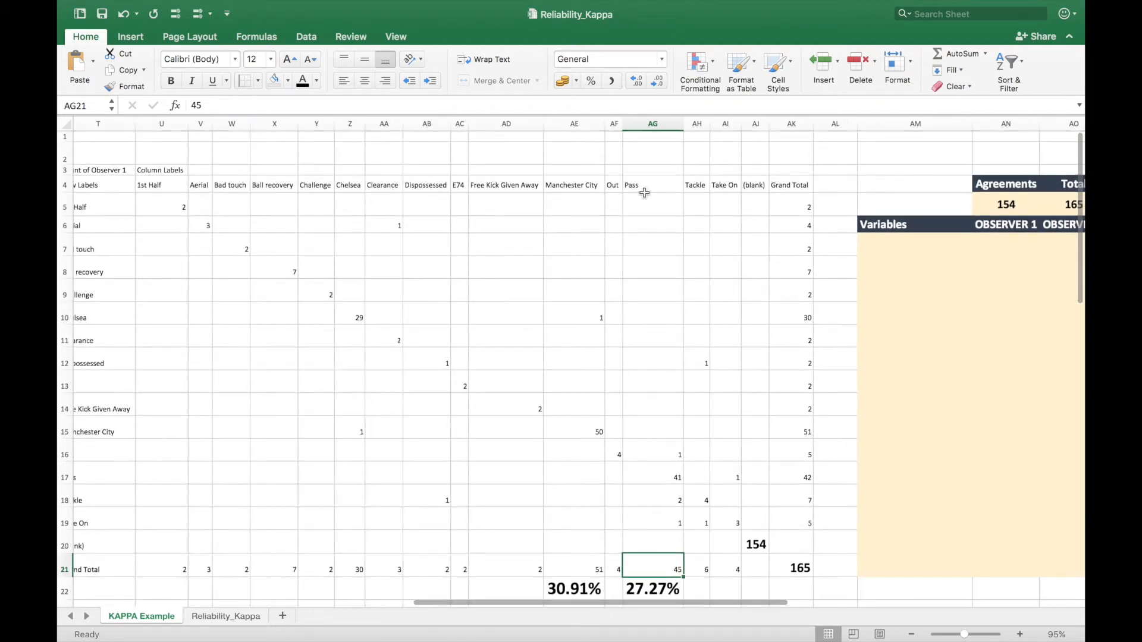
{"action": "scroll", "coordinate": [639, 261], "scroll_direction": "down", "scroll_amount": 5}
{"action": "scroll", "coordinate": [640, 262], "scroll_direction": "right", "scroll_amount": 2}
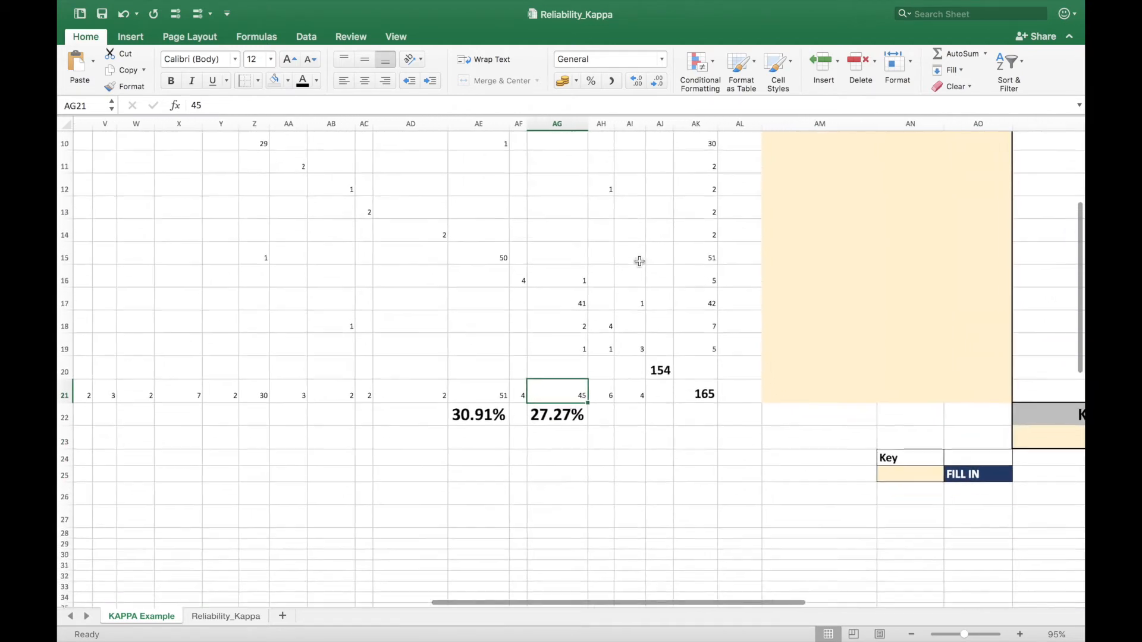
{"action": "scroll", "coordinate": [639, 262], "scroll_direction": "up", "scroll_amount": 5}
{"action": "scroll", "coordinate": [640, 262], "scroll_direction": "left", "scroll_amount": 1}
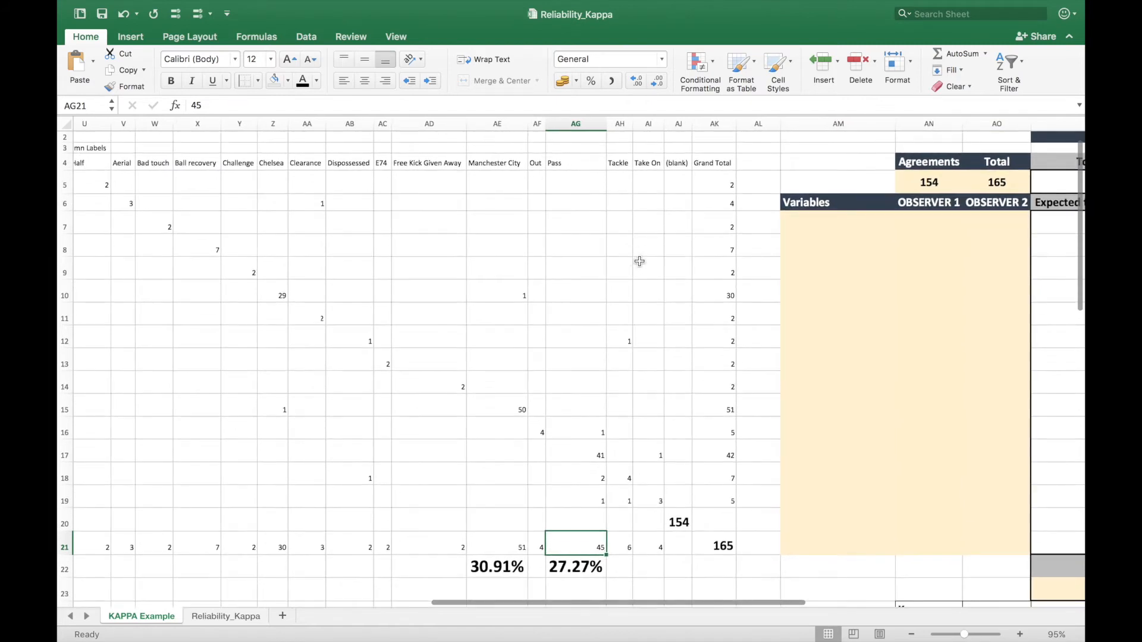
{"action": "scroll", "coordinate": [563, 297], "scroll_direction": "down", "scroll_amount": 1}
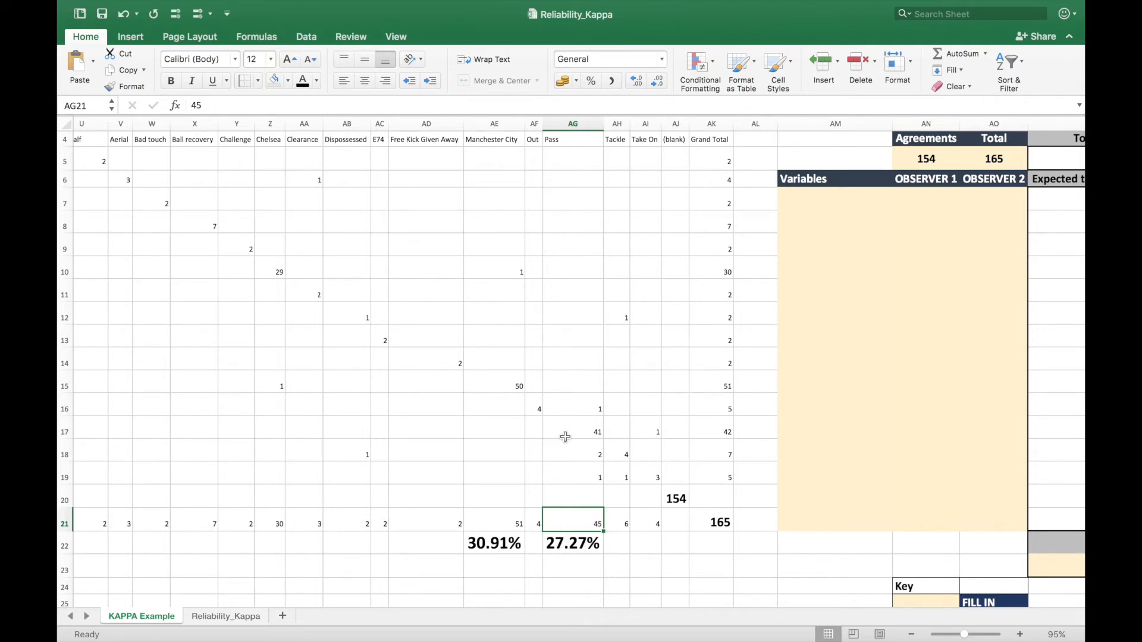
{"action": "scroll", "coordinate": [565, 437], "scroll_direction": "right", "scroll_amount": 6}
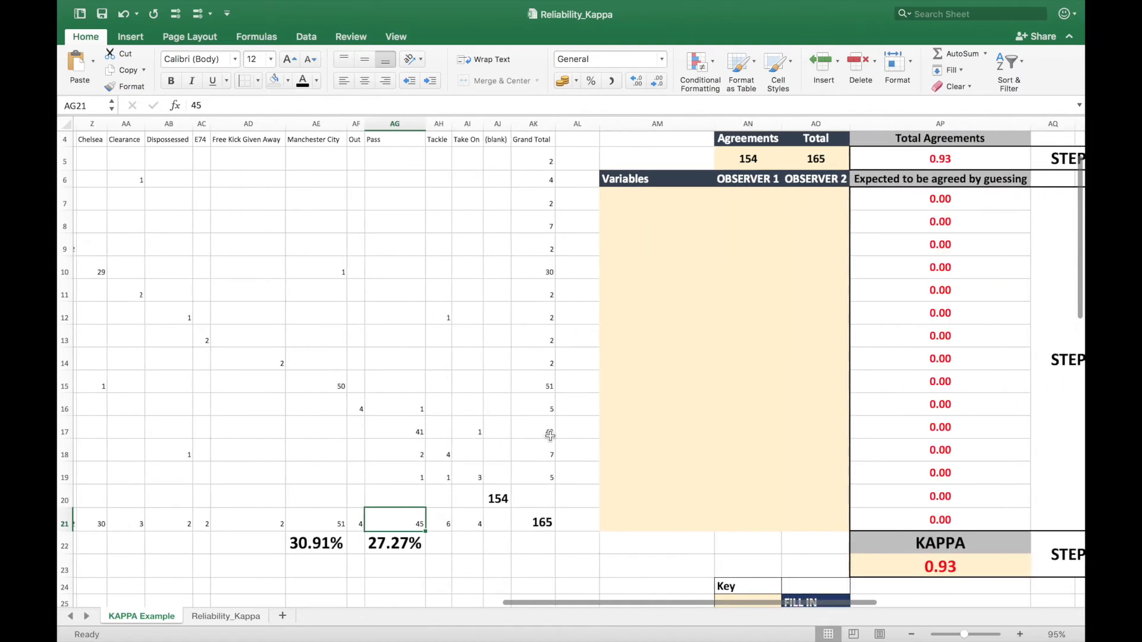
{"action": "scroll", "coordinate": [550, 436], "scroll_direction": "up", "scroll_amount": 2}
{"action": "scroll", "coordinate": [551, 436], "scroll_direction": "down", "scroll_amount": 1}
{"action": "scroll", "coordinate": [550, 436], "scroll_direction": "right", "scroll_amount": 1}
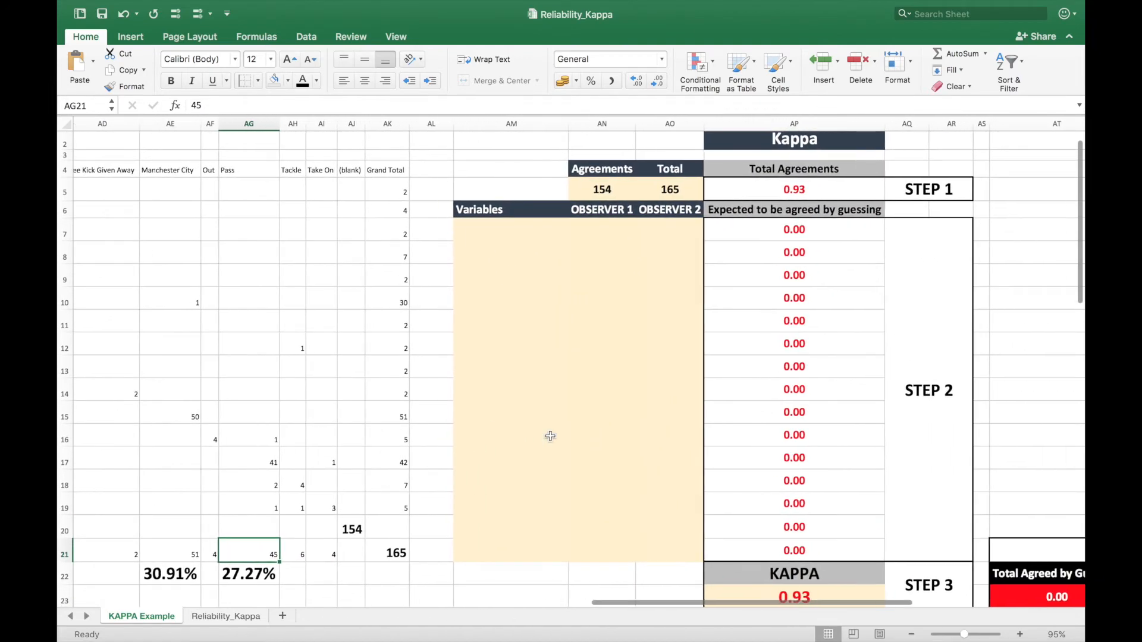
{"action": "scroll", "coordinate": [550, 437], "scroll_direction": "left", "scroll_amount": 10}
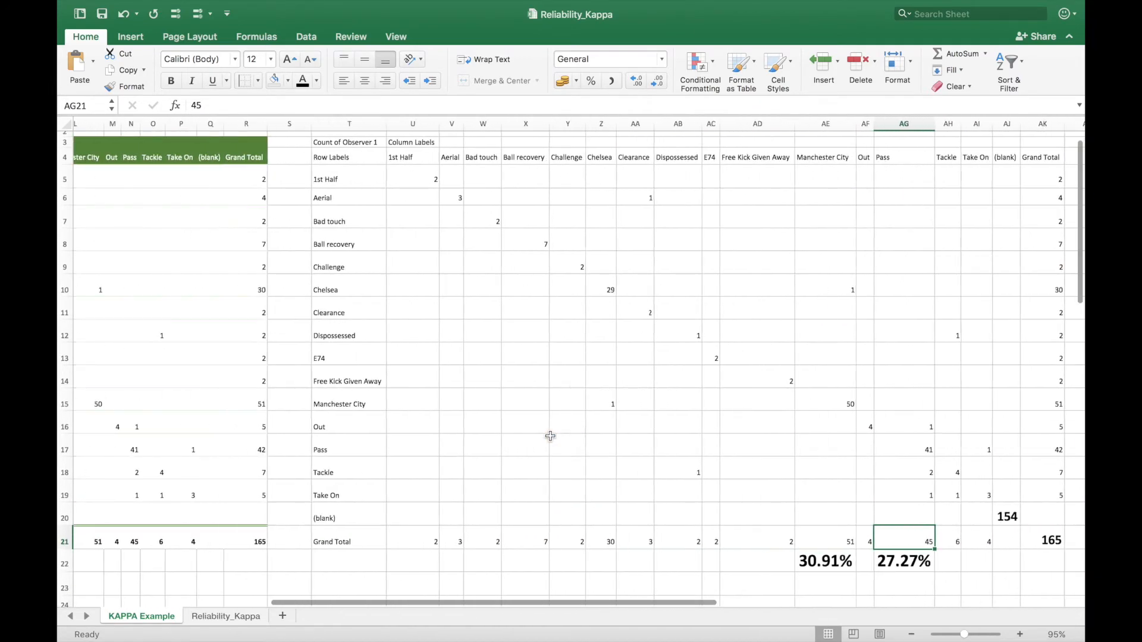
Copy the row labels 1st Half through Take On (T5:T19) into the Kappa table's Variables column, starting at AM7.
{"action": "scroll", "coordinate": [550, 436], "scroll_direction": "right", "scroll_amount": 12}
{"action": "scroll", "coordinate": [550, 436], "scroll_direction": "down", "scroll_amount": 1}
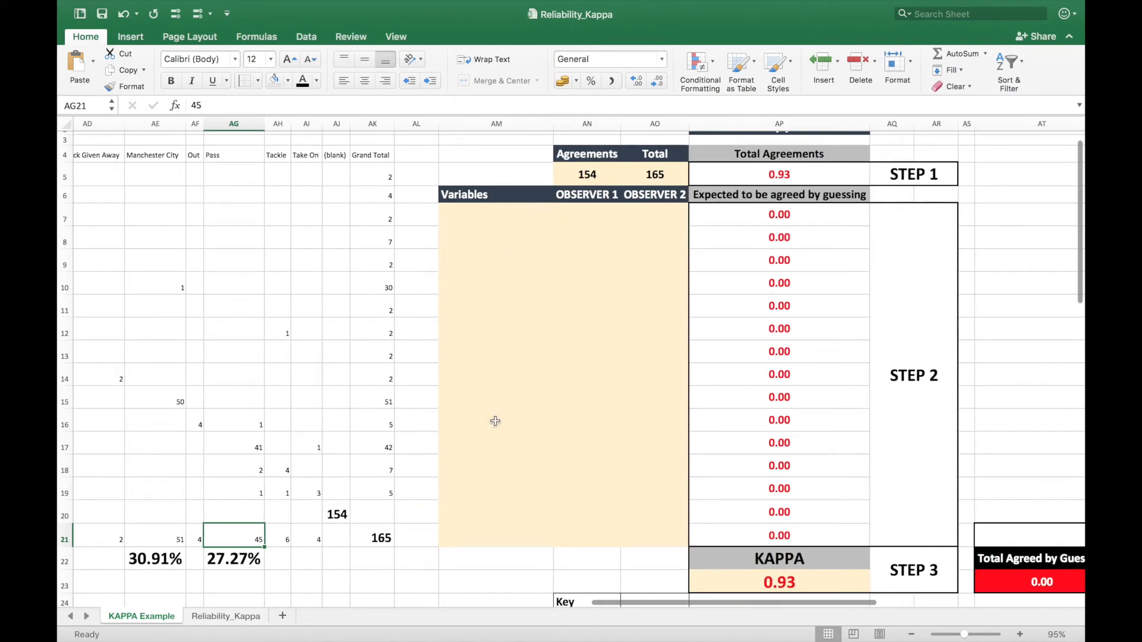
{"action": "scroll", "coordinate": [496, 450], "scroll_direction": "left", "scroll_amount": 10}
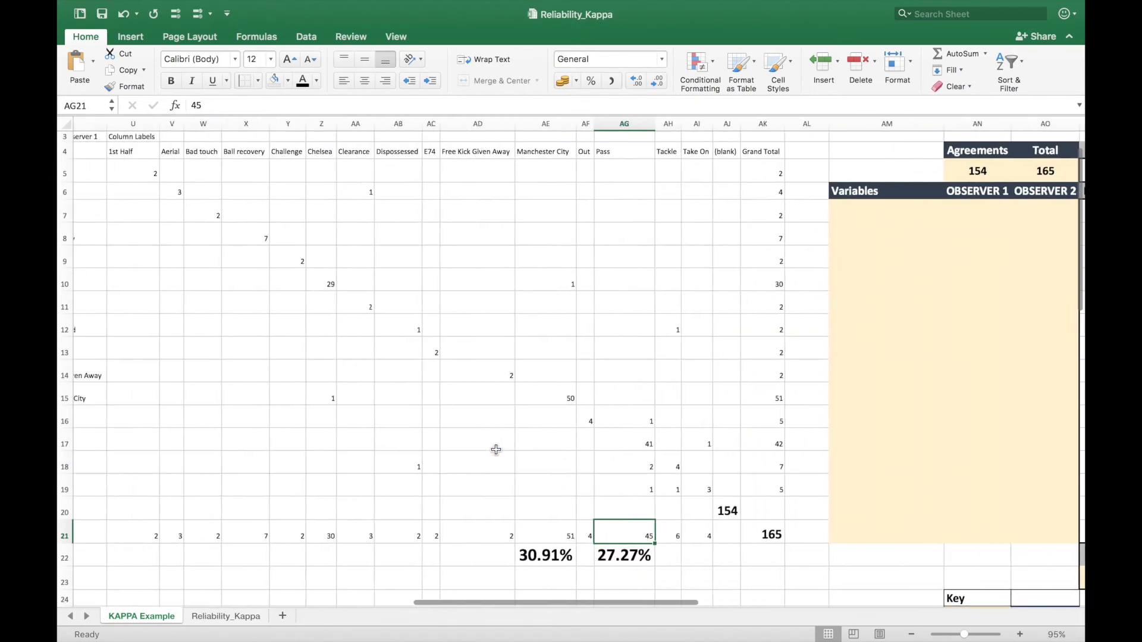
{"action": "scroll", "coordinate": [496, 449], "scroll_direction": "down", "scroll_amount": 1}
{"action": "left_click_drag", "start_coordinate": [241, 171], "coordinate": [243, 472]}
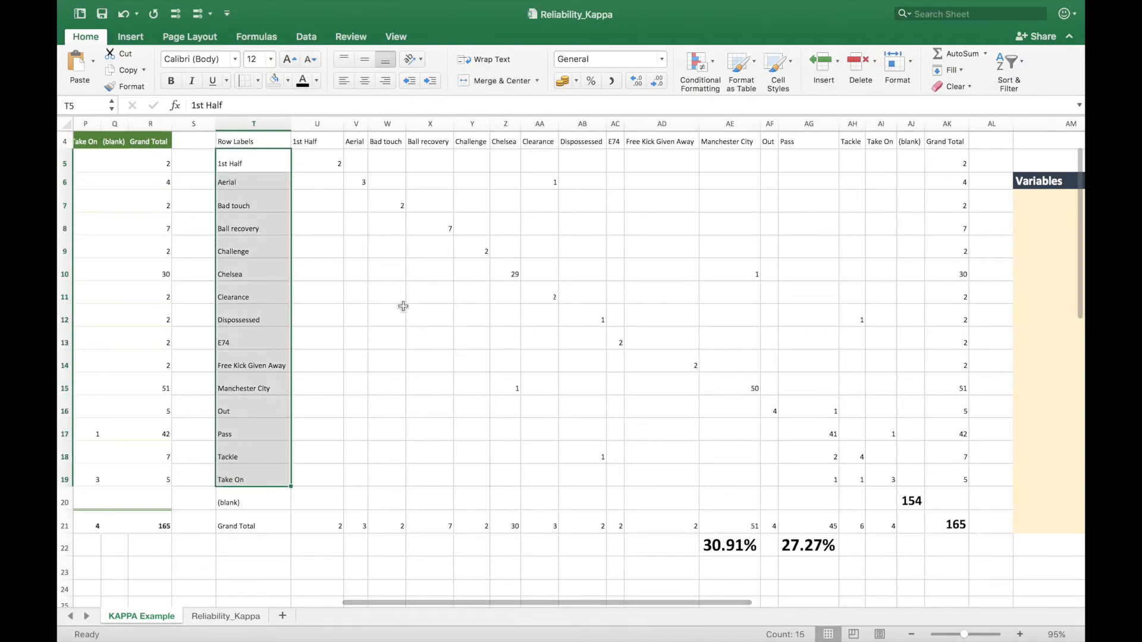
{"action": "scroll", "coordinate": [451, 312], "scroll_direction": "up", "scroll_amount": 2}
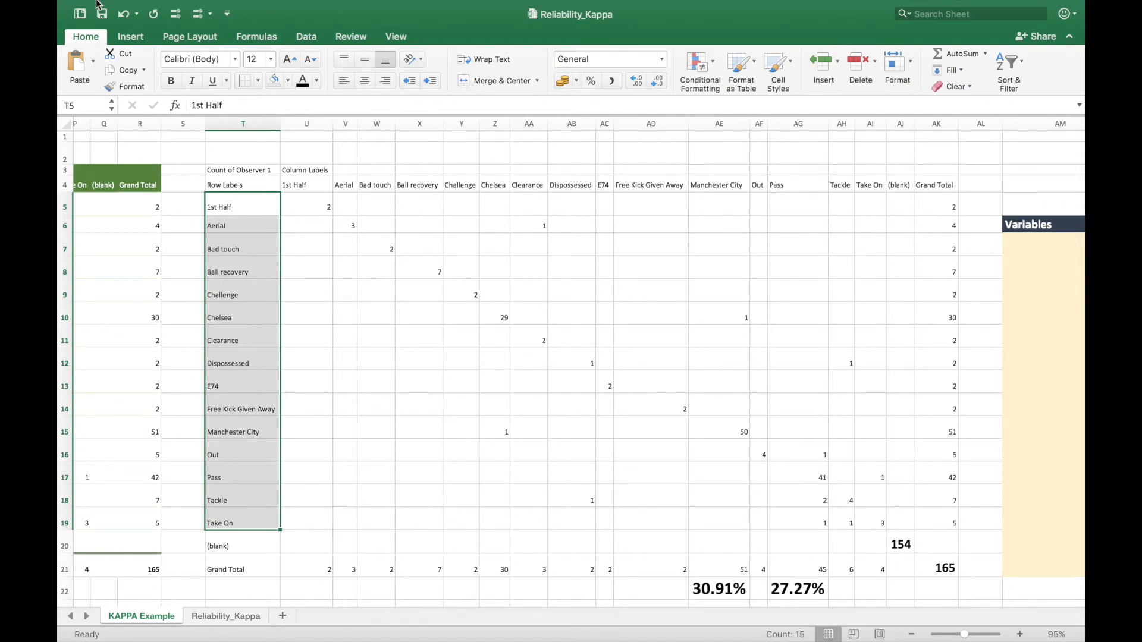
{"action": "mouse_move", "coordinate": [117, 23]}
{"action": "left_click", "coordinate": [173, 8]}
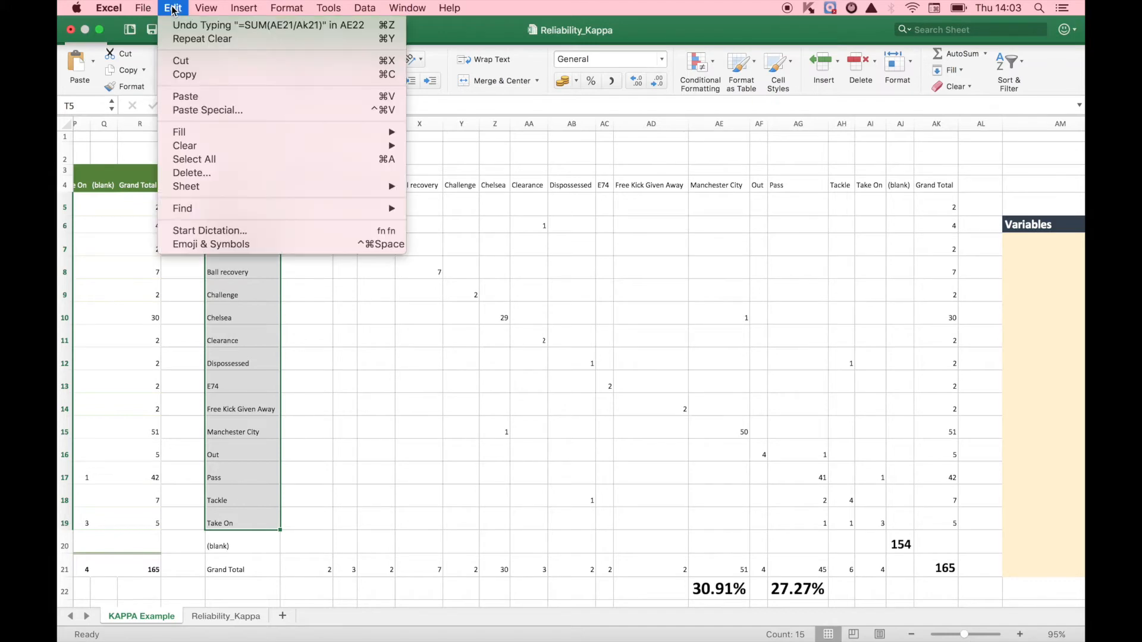
{"action": "left_click", "coordinate": [185, 74]}
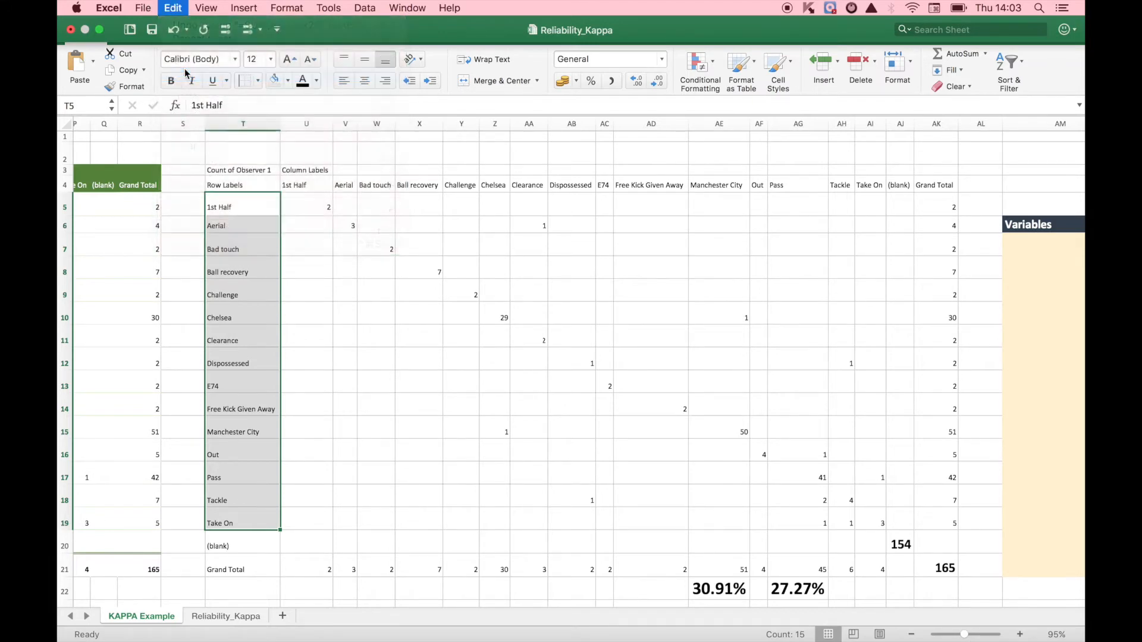
{"action": "scroll", "coordinate": [535, 271], "scroll_direction": "right", "scroll_amount": 6}
{"action": "left_click", "coordinate": [695, 249]}
{"action": "right_click", "coordinate": [702, 252]}
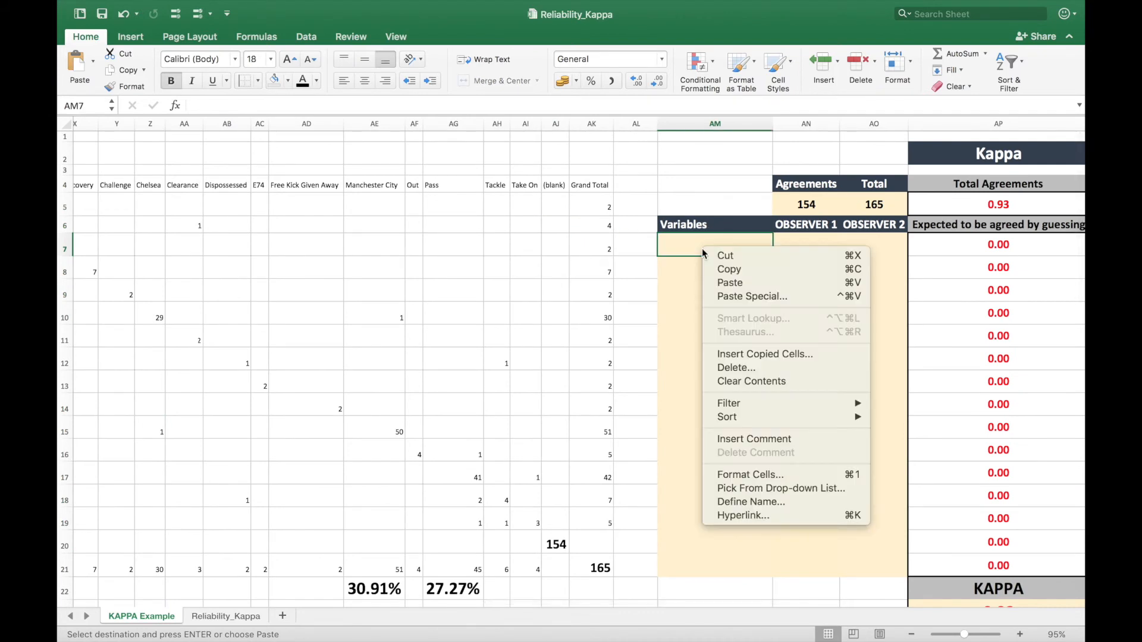
{"action": "left_click", "coordinate": [730, 283]}
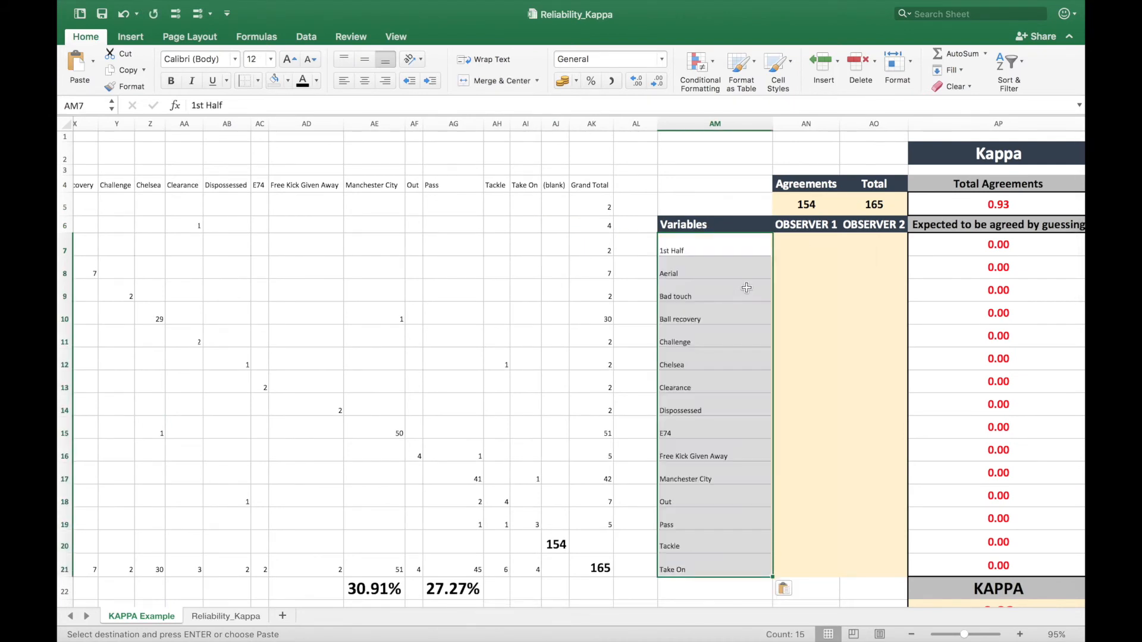
Copy the pasted matrix's Grand Total column values from AK5:AK19 into the Observer 1 column, starting at AN7.
{"action": "left_click", "coordinate": [784, 299]}
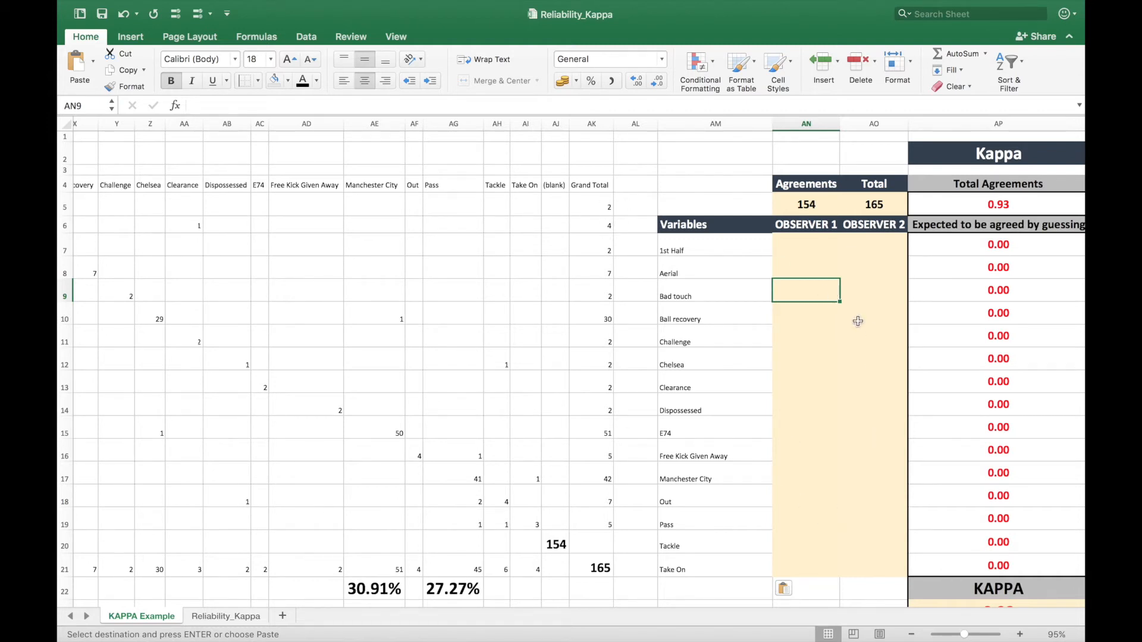
{"action": "left_click", "coordinate": [588, 207]}
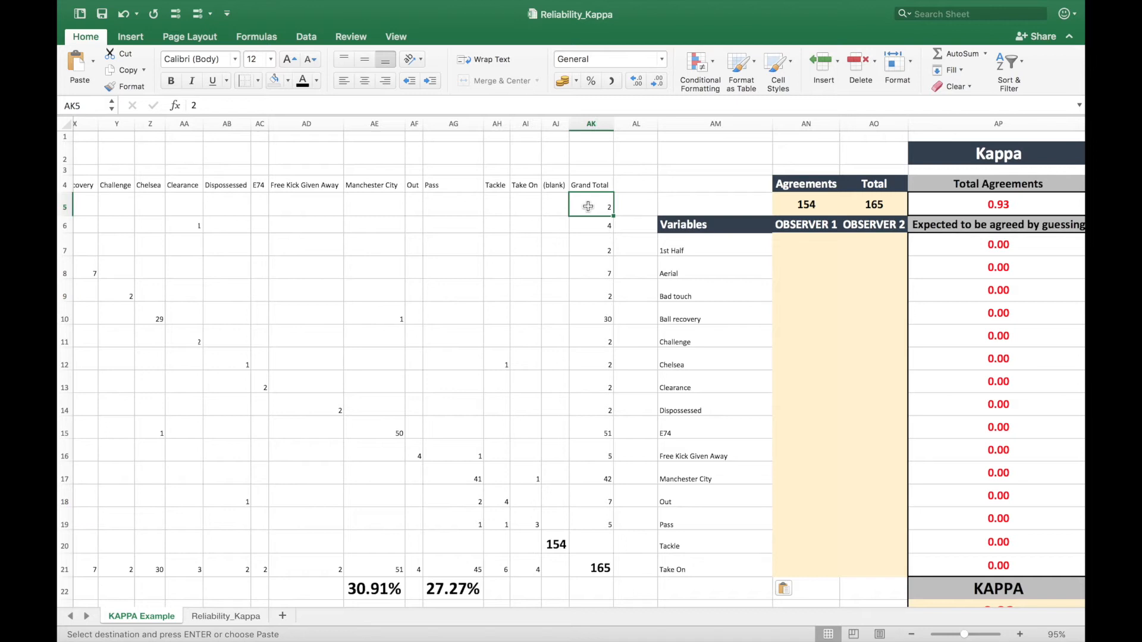
{"action": "left_click_drag", "start_coordinate": [586, 207], "coordinate": [593, 516]}
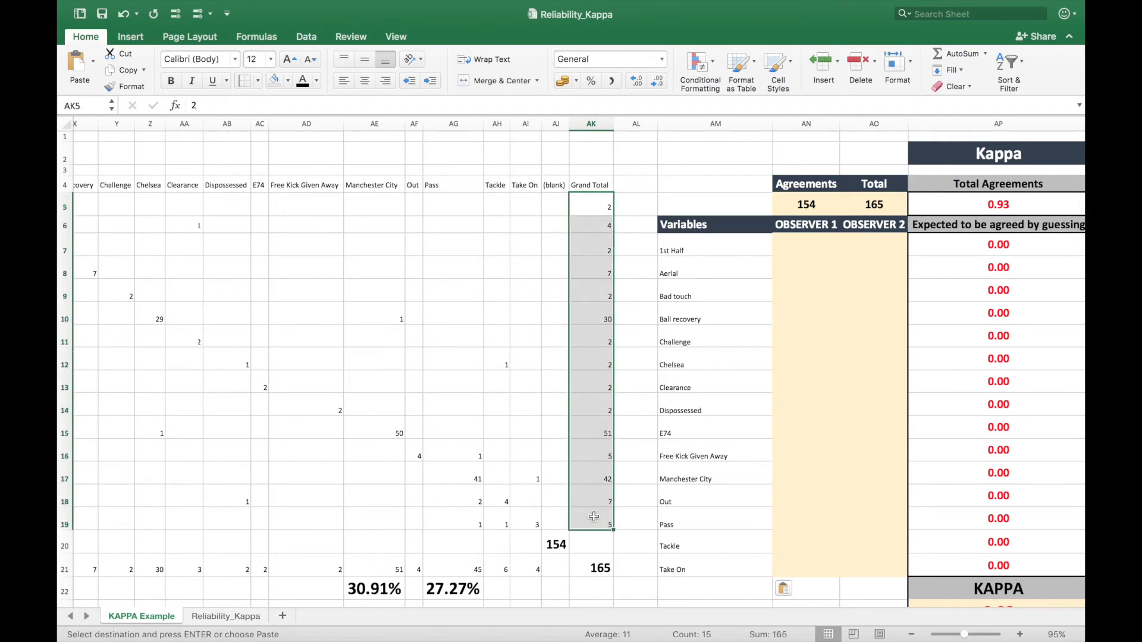
{"action": "key", "text": "super+c"}
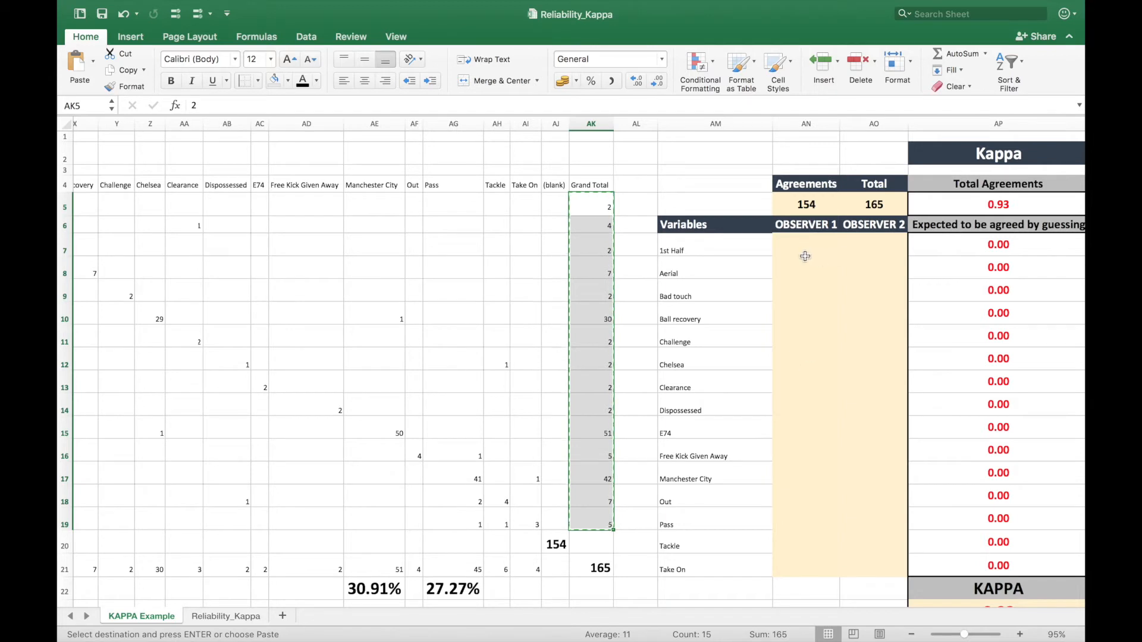
{"action": "left_click", "coordinate": [803, 245]}
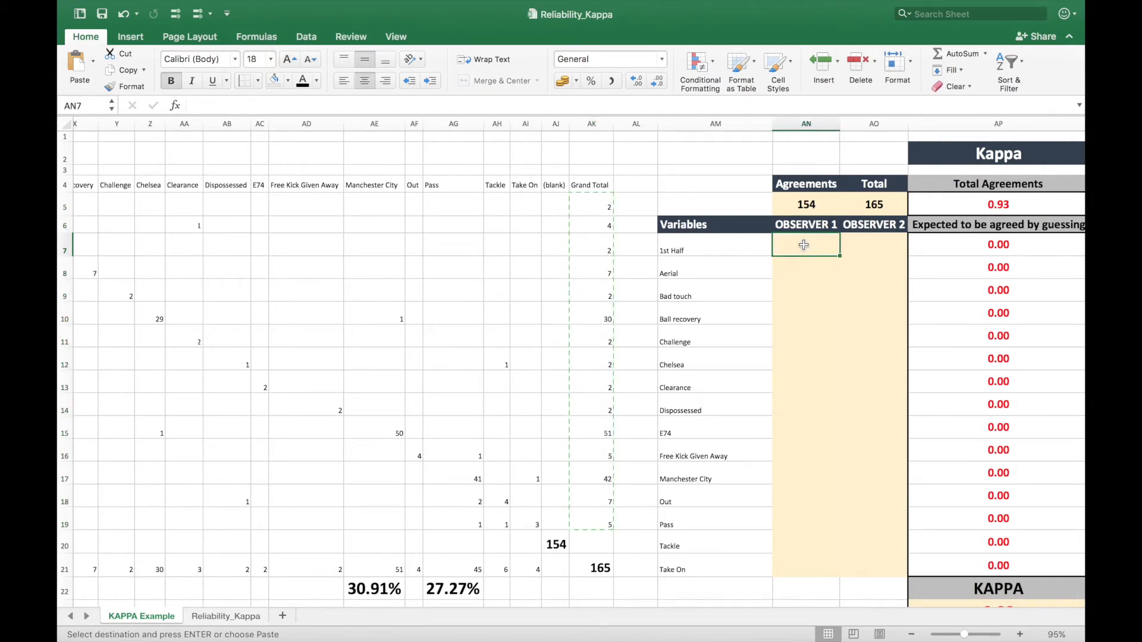
{"action": "key", "text": "super+v"}
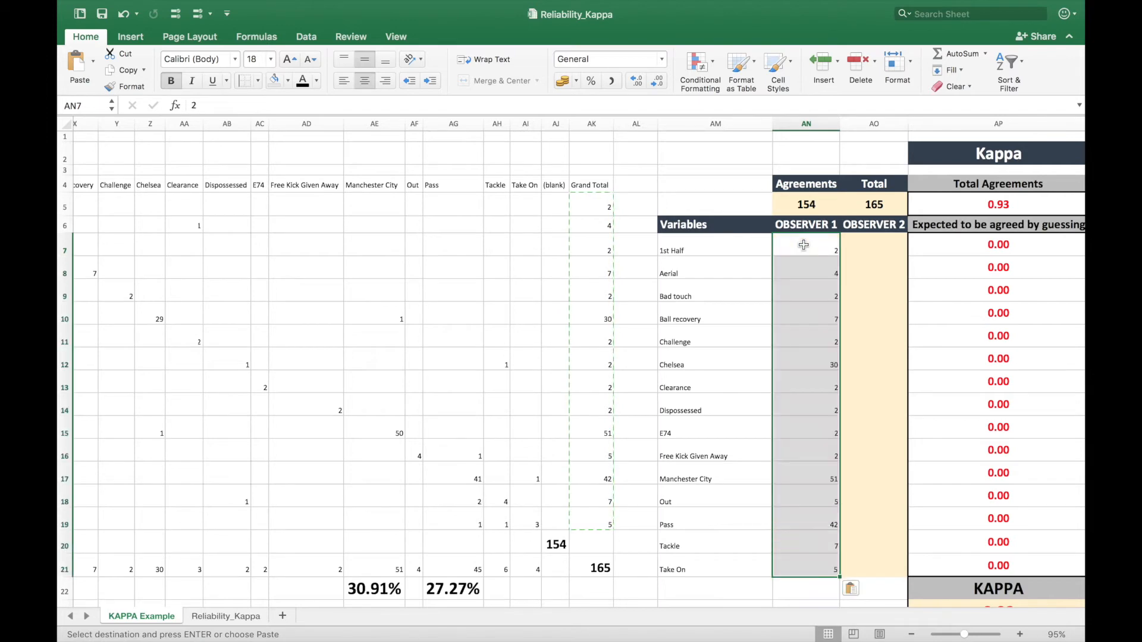
Copy the Grand Total row values from U21:AI21 and paste them transposed into the Observer 2 column, starting at AO7.
{"action": "scroll", "coordinate": [416, 421], "scroll_direction": "left", "scroll_amount": 10}
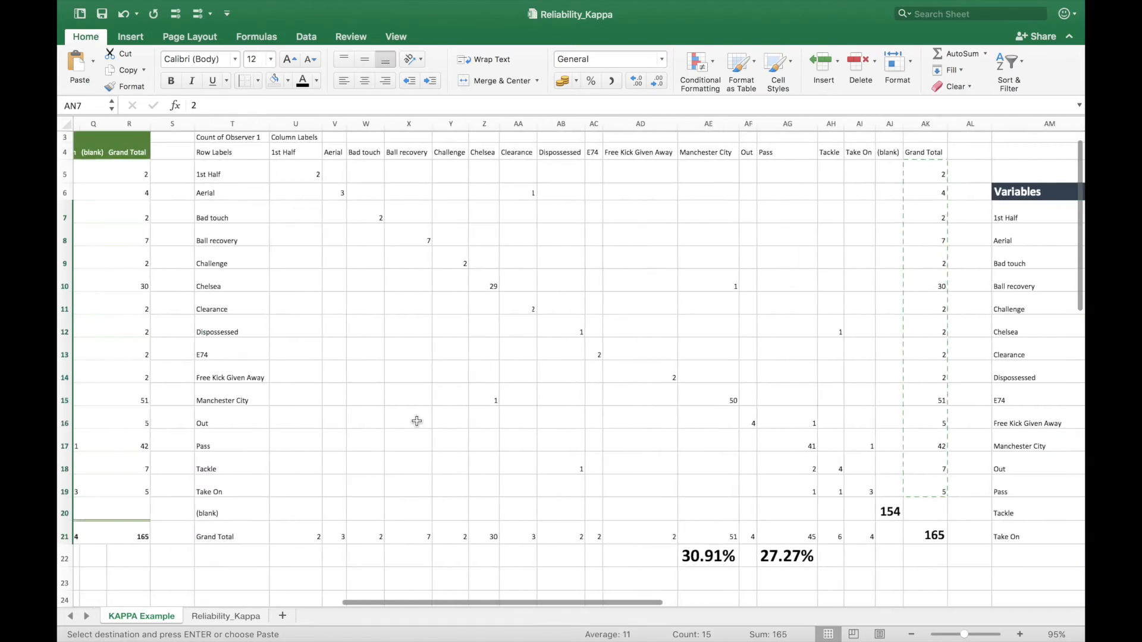
{"action": "scroll", "coordinate": [417, 421], "scroll_direction": "down", "scroll_amount": 3}
{"action": "left_click_drag", "start_coordinate": [328, 475], "coordinate": [897, 480]}
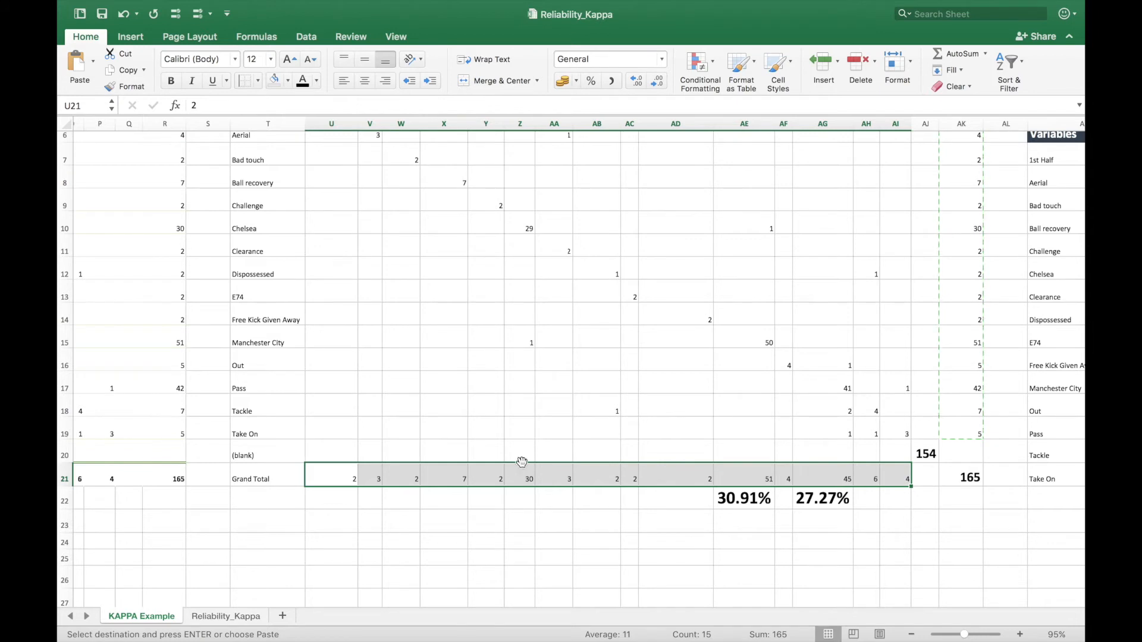
{"action": "mouse_move", "coordinate": [164, 3]}
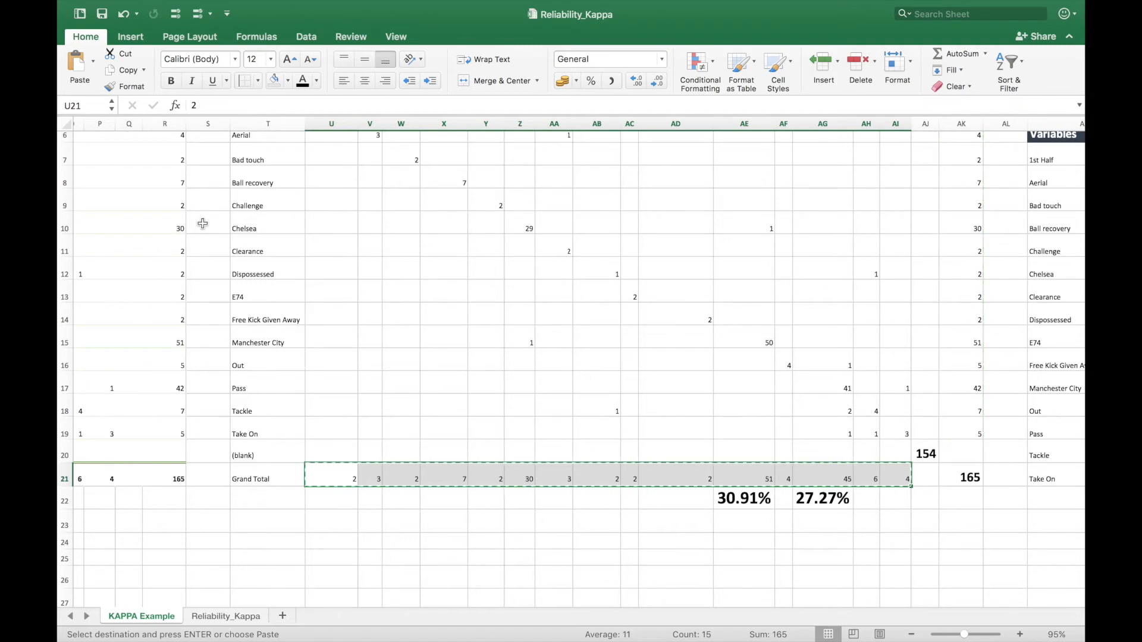
{"action": "scroll", "coordinate": [403, 222], "scroll_direction": "right", "scroll_amount": 10}
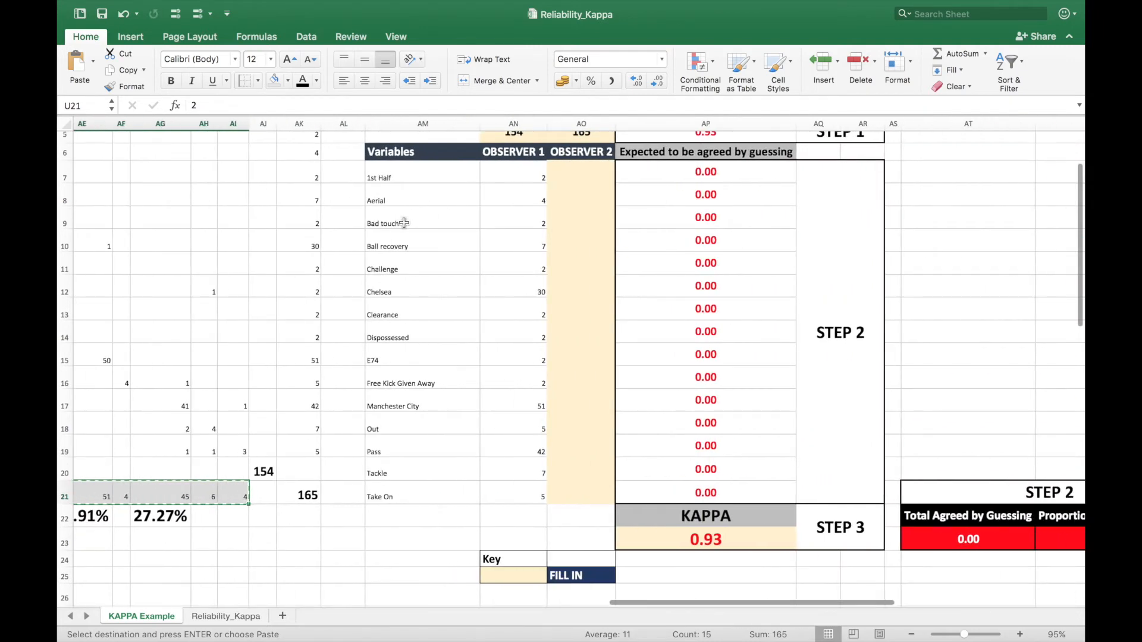
{"action": "left_click", "coordinate": [595, 177]}
{"action": "right_click", "coordinate": [595, 177]}
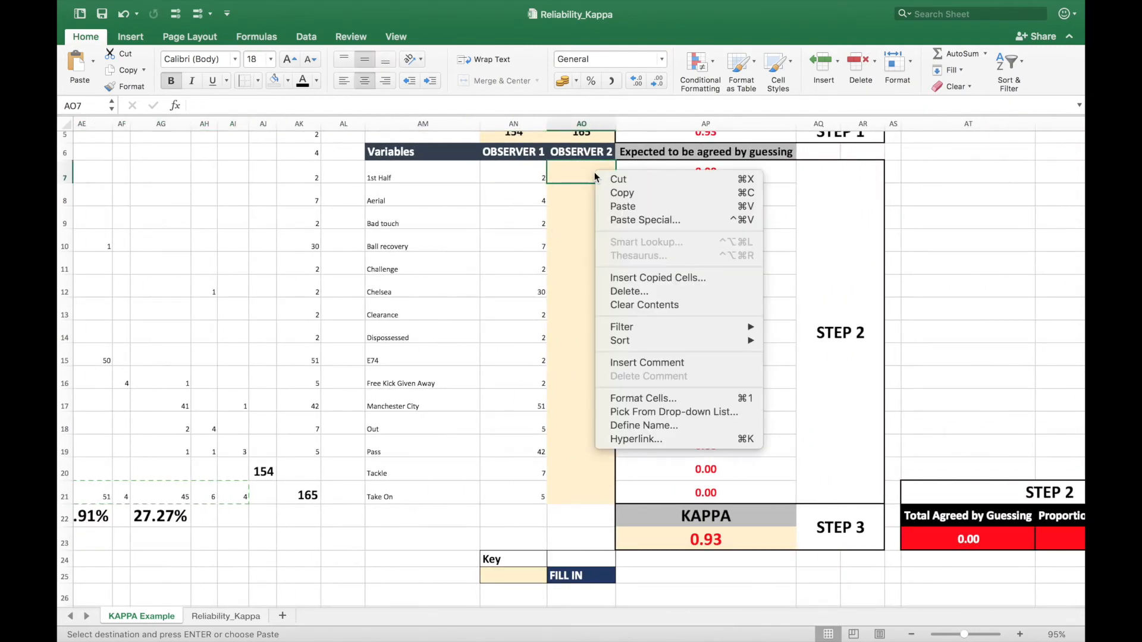
{"action": "left_click", "coordinate": [618, 220]}
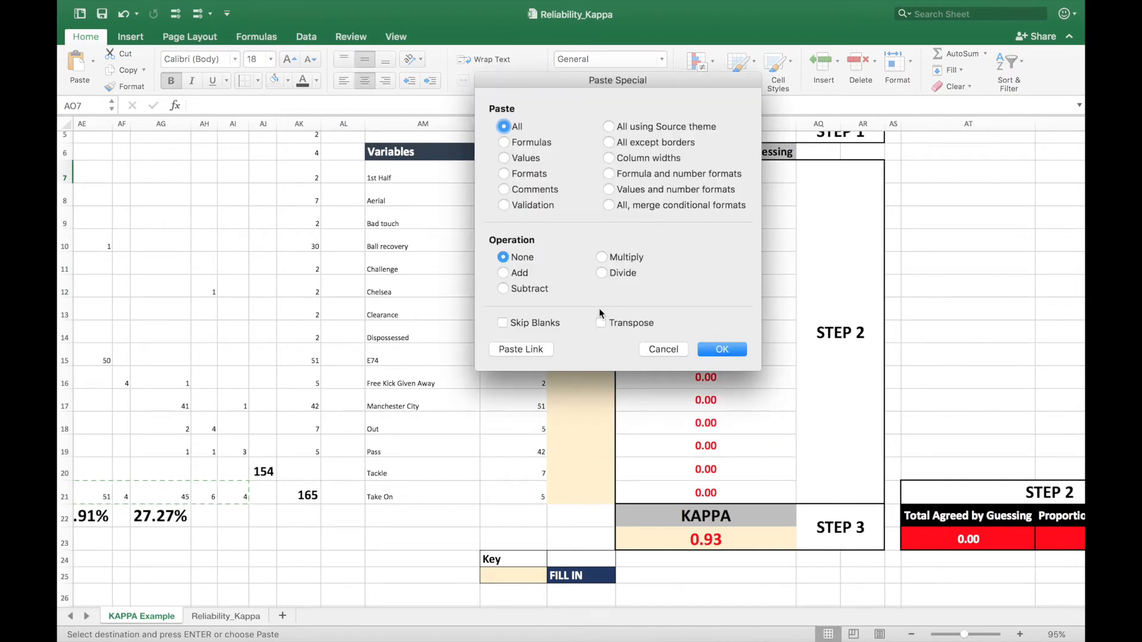
{"action": "left_click", "coordinate": [602, 326]}
{"action": "left_click", "coordinate": [722, 351]}
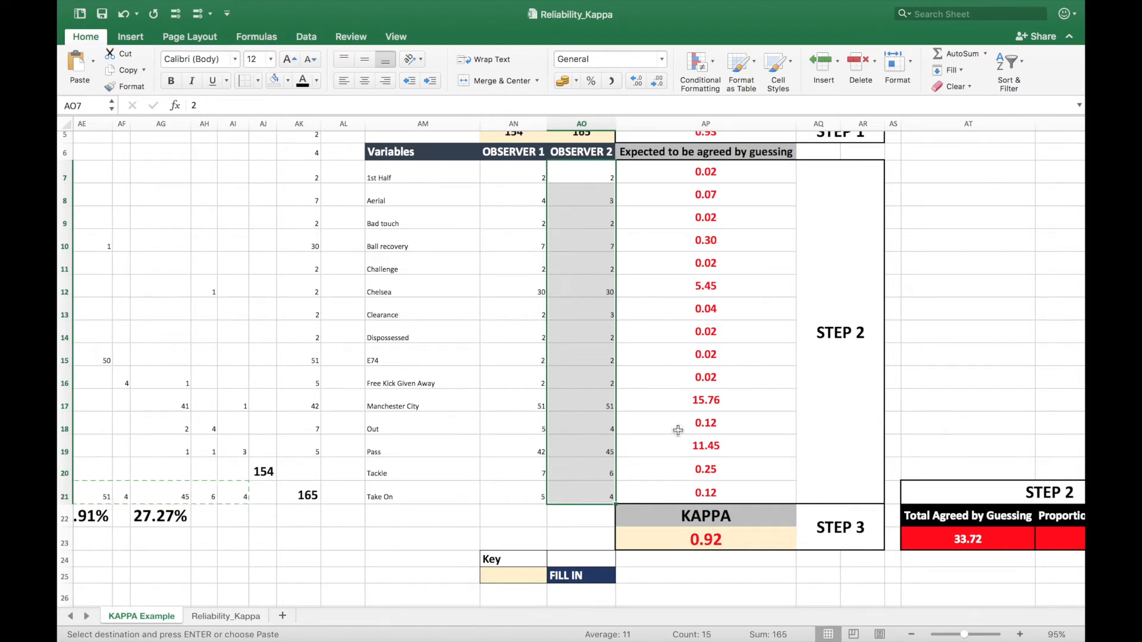
Examine the Step 2 values for total and proportion agreed by guessing, along with the Step 3 Kappa result.
{"action": "scroll", "coordinate": [706, 446], "scroll_direction": "right", "scroll_amount": 10}
{"action": "scroll", "coordinate": [706, 446], "scroll_direction": "down", "scroll_amount": 2}
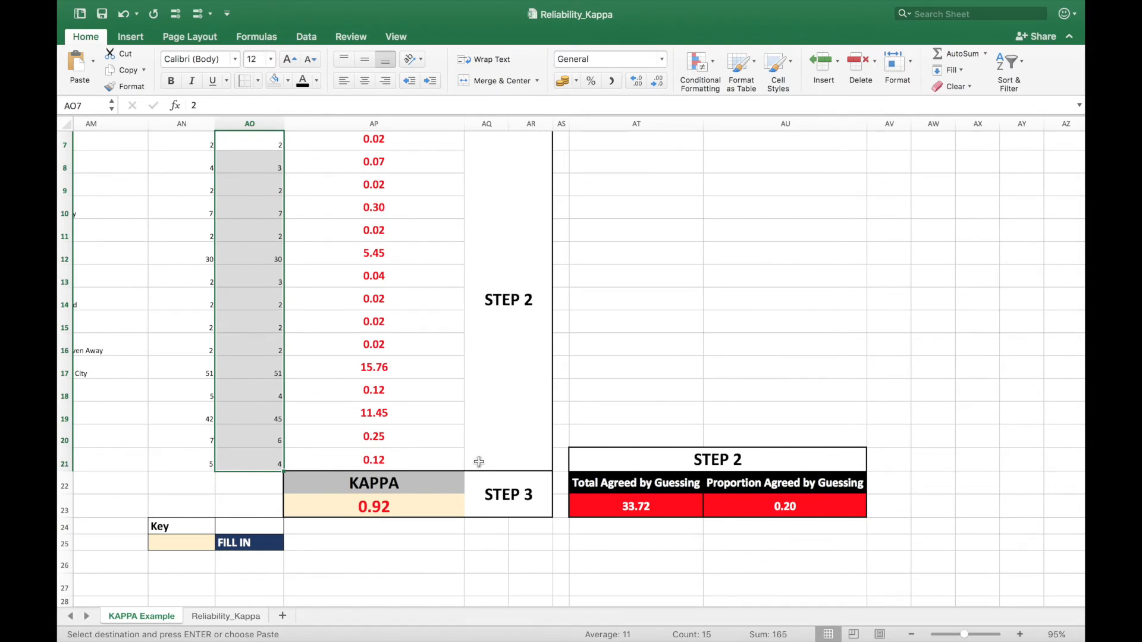
{"action": "scroll", "coordinate": [450, 423], "scroll_direction": "down", "scroll_amount": 2}
{"action": "scroll", "coordinate": [450, 423], "scroll_direction": "left", "scroll_amount": 1}
{"action": "scroll", "coordinate": [450, 423], "scroll_direction": "down", "scroll_amount": 1}
{"action": "scroll", "coordinate": [450, 423], "scroll_direction": "left", "scroll_amount": 1}
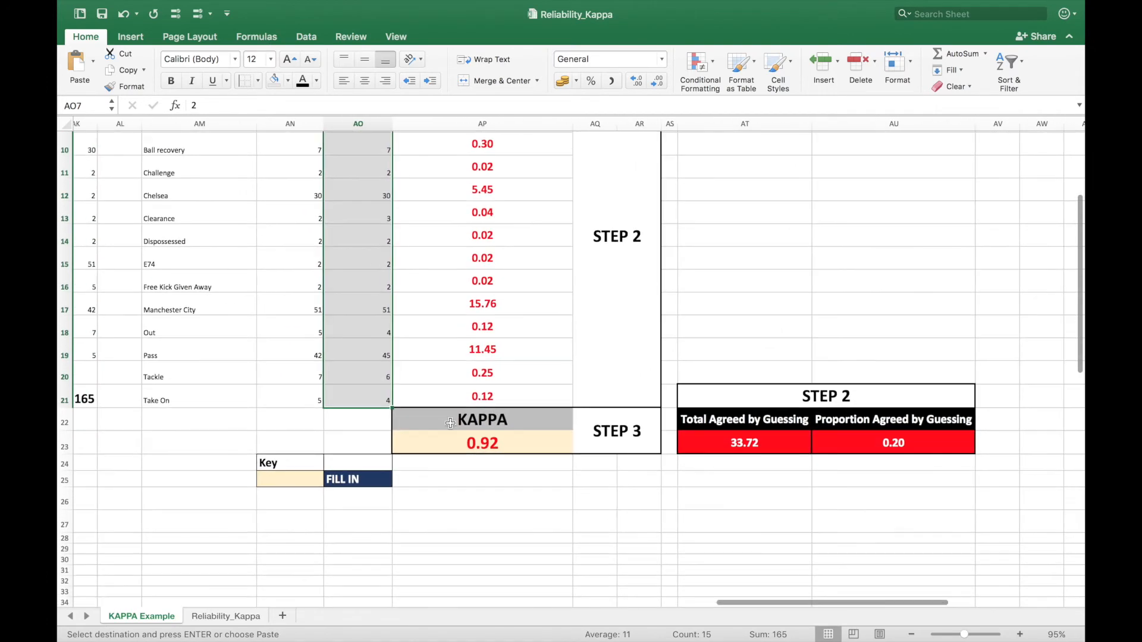
{"action": "scroll", "coordinate": [411, 336], "scroll_direction": "up", "scroll_amount": 5}
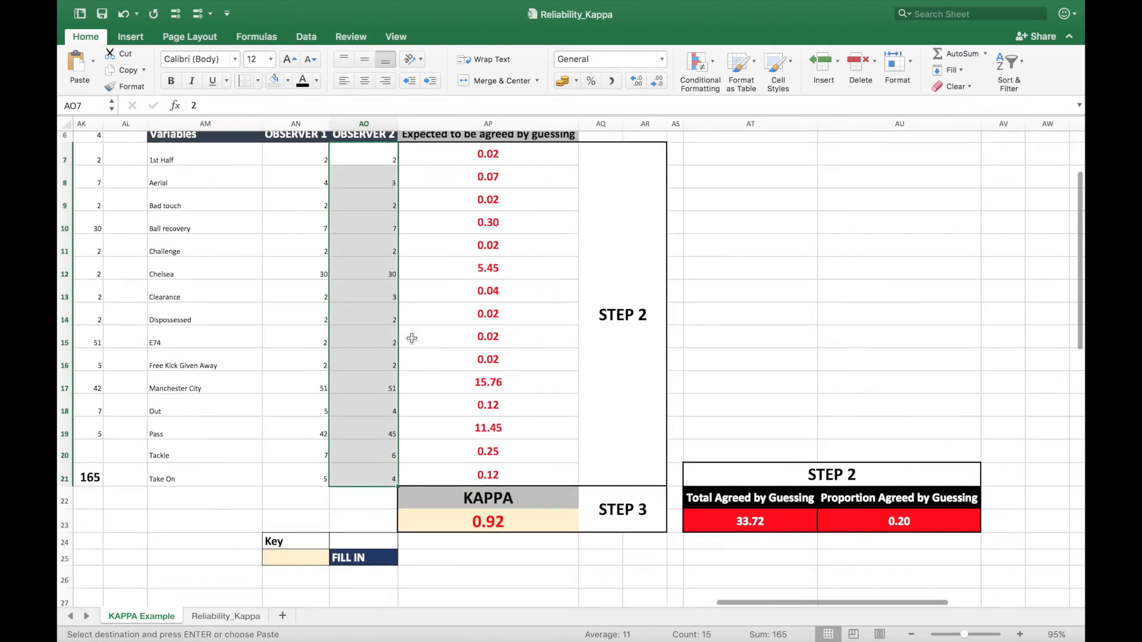
Clear the existing expected-by-guessing formula for 1st Half in AP7.
{"action": "left_click", "coordinate": [488, 176]}
{"action": "double_click", "coordinate": [488, 175]}
{"action": "left_click_drag", "start_coordinate": [560, 184], "coordinate": [433, 179]}
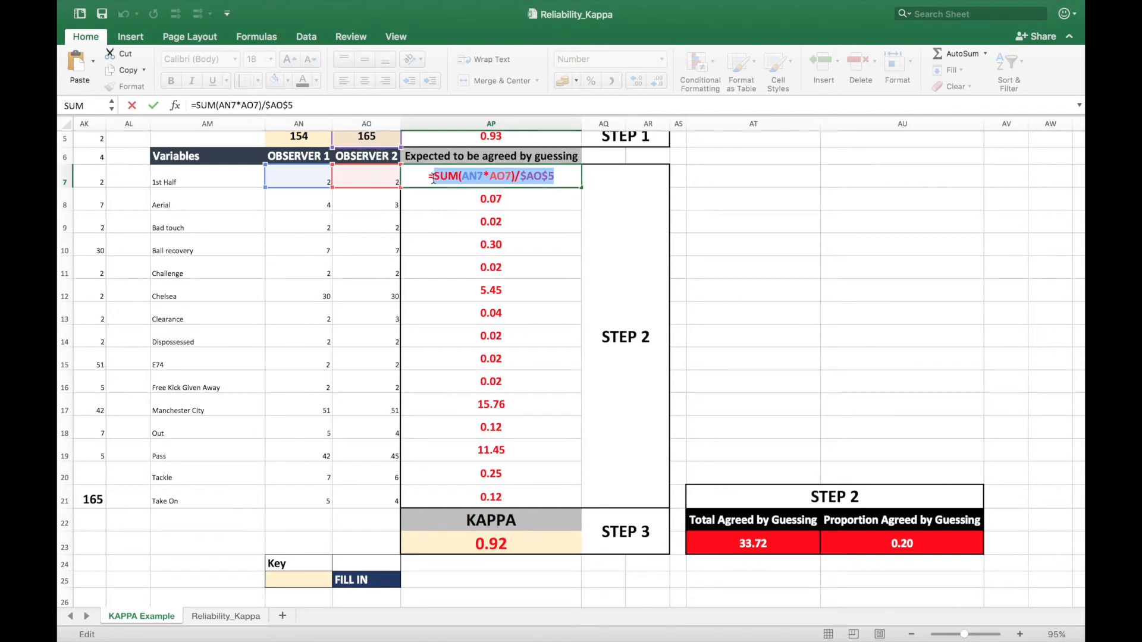
{"action": "key", "text": "BackSpace"}
{"action": "key", "text": "BackSpace"}
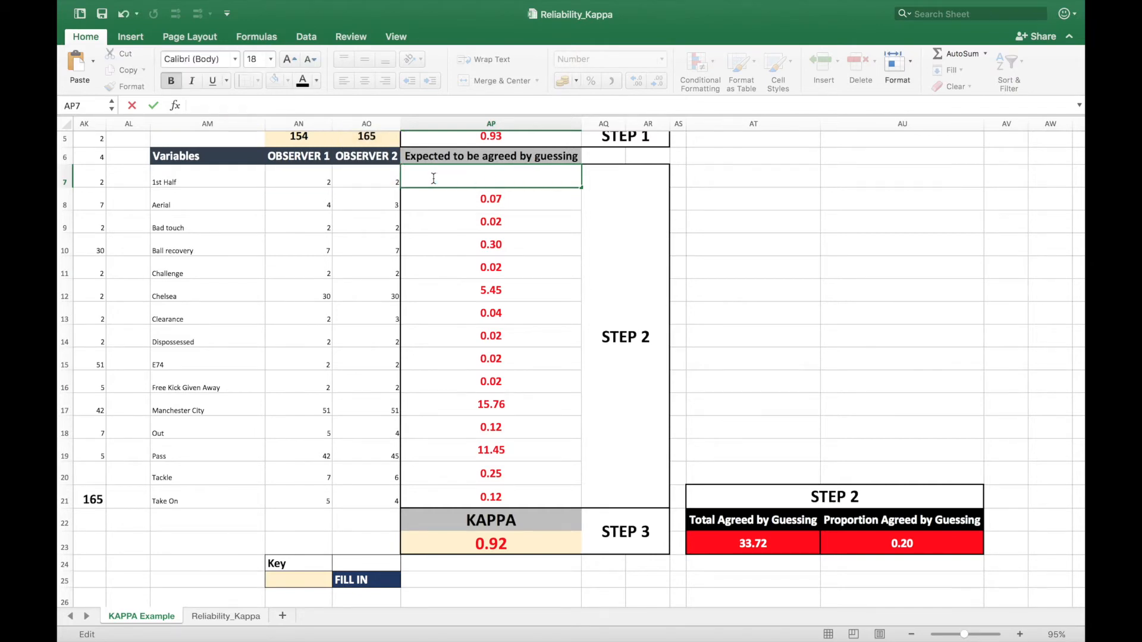
Enter =SUM(AN7*AO7)/AO5 in AP7, multiplying both observers' 1st Half counts and dividing by the Total.
{"action": "type", "text": "=sum"}
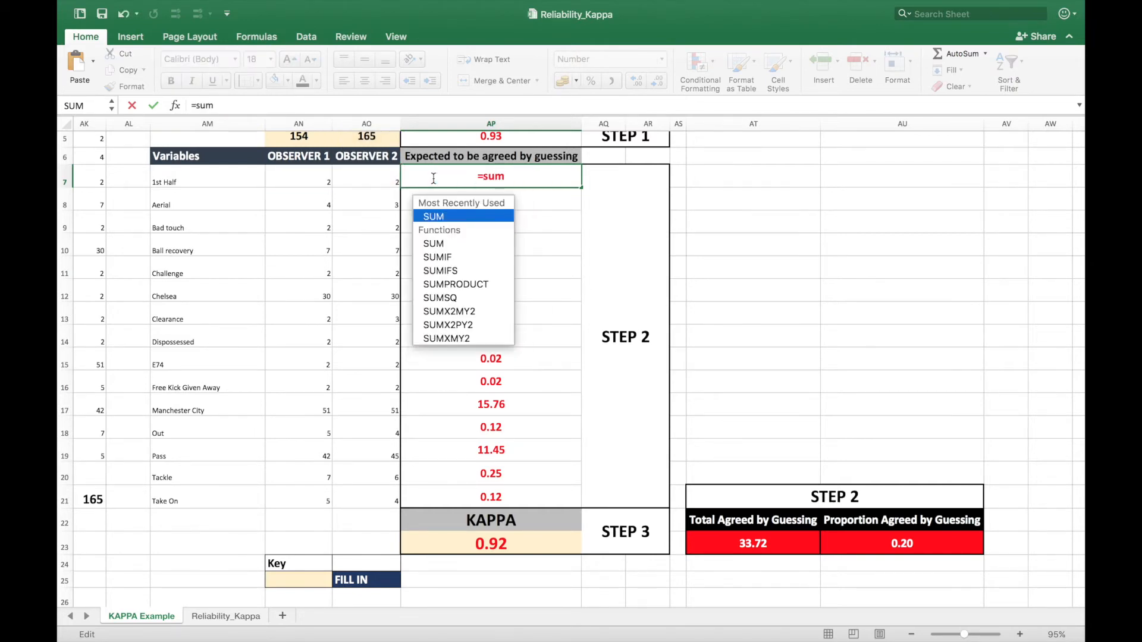
{"action": "double_click", "coordinate": [430, 219]}
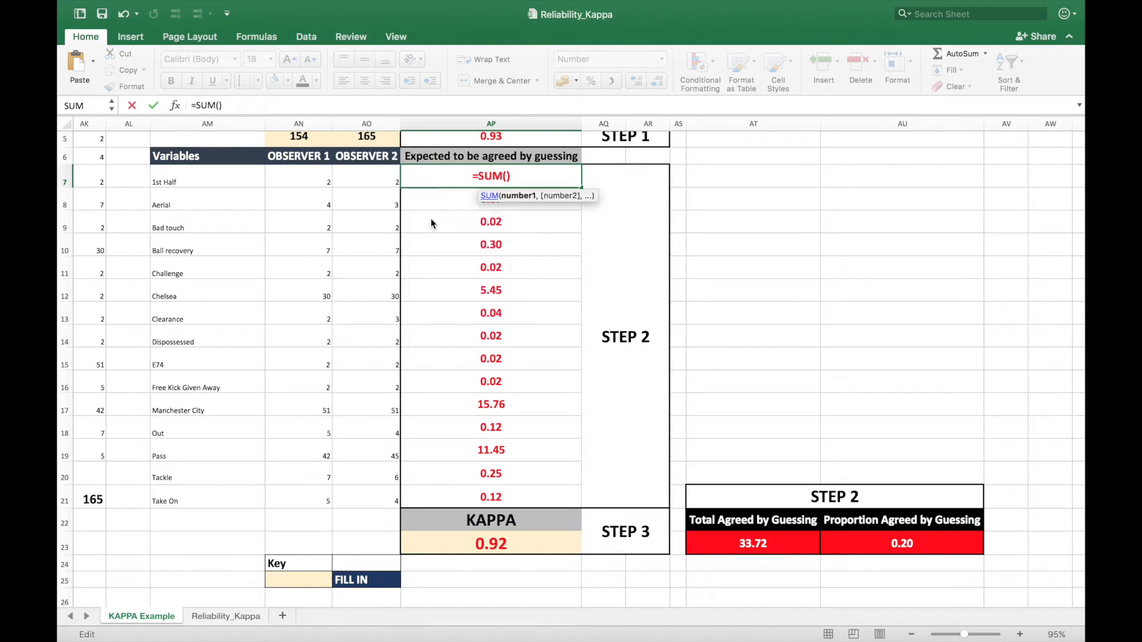
{"action": "left_click", "coordinate": [322, 181]}
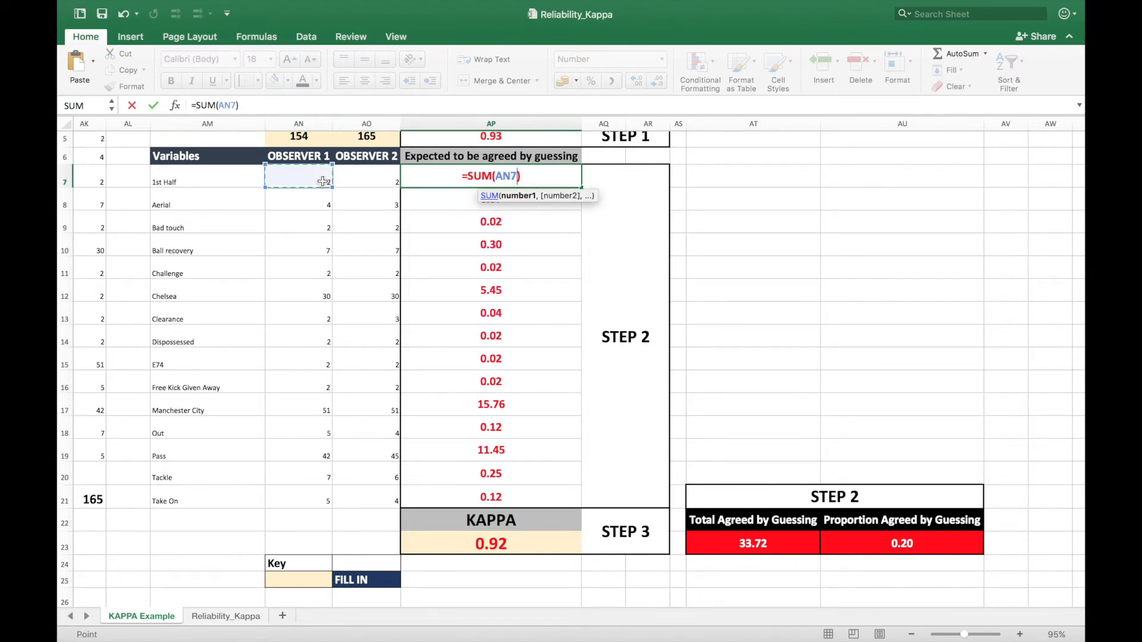
{"action": "type", "text": "*"}
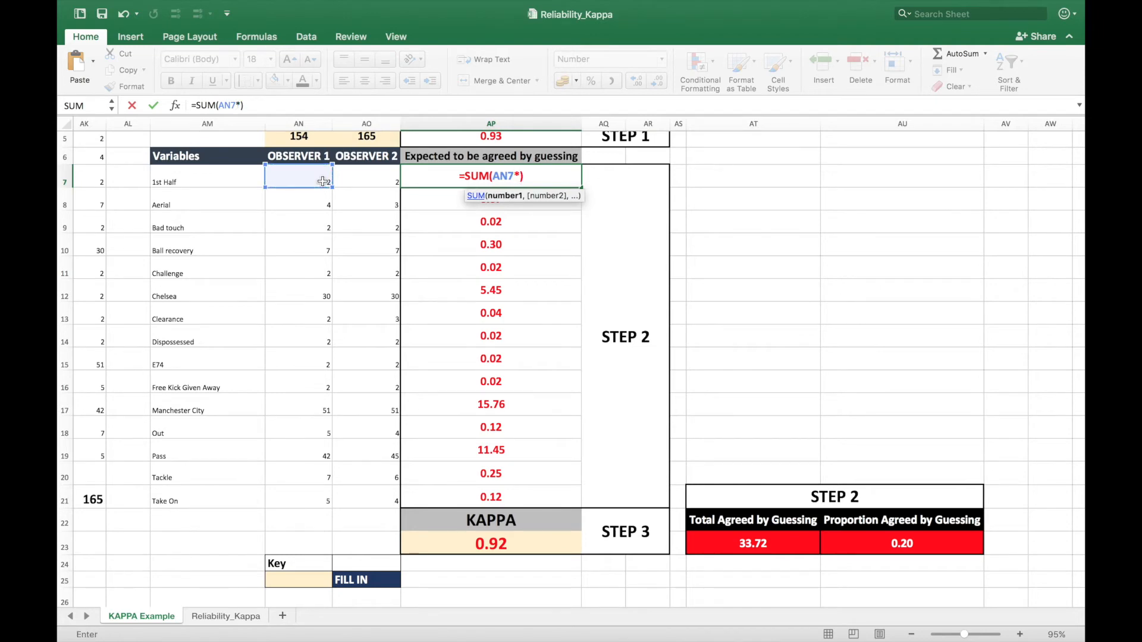
{"action": "left_click", "coordinate": [381, 177]}
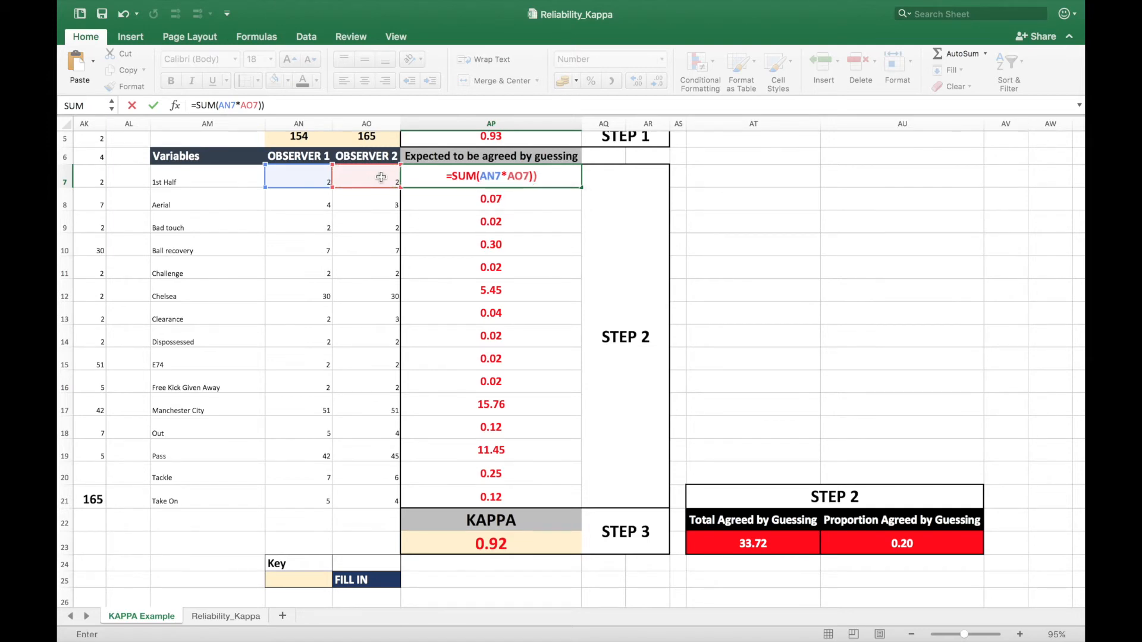
{"action": "type", "text": "/"}
{"action": "scroll", "coordinate": [388, 171], "scroll_direction": "up", "scroll_amount": 3}
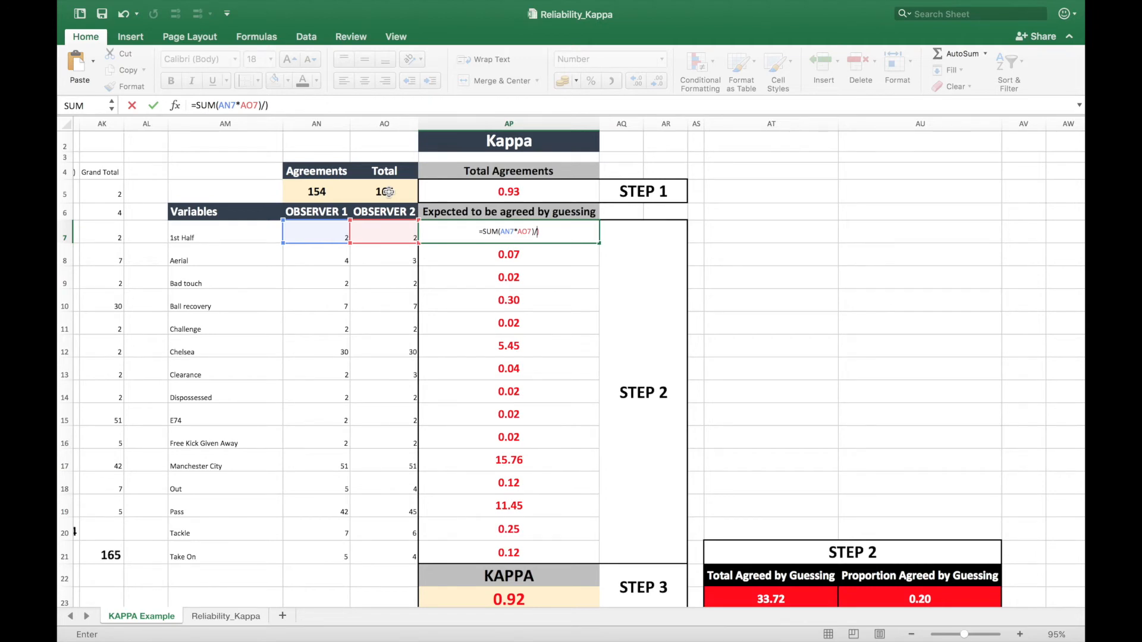
{"action": "left_click", "coordinate": [388, 192]}
{"action": "key", "text": "Return"}
Try adding a closing parenthesis to the 1st Half guessing formula in AP7 and accept the proposed correction to =SUM(AN7*AO7)/AO5.
{"action": "left_click", "coordinate": [492, 230]}
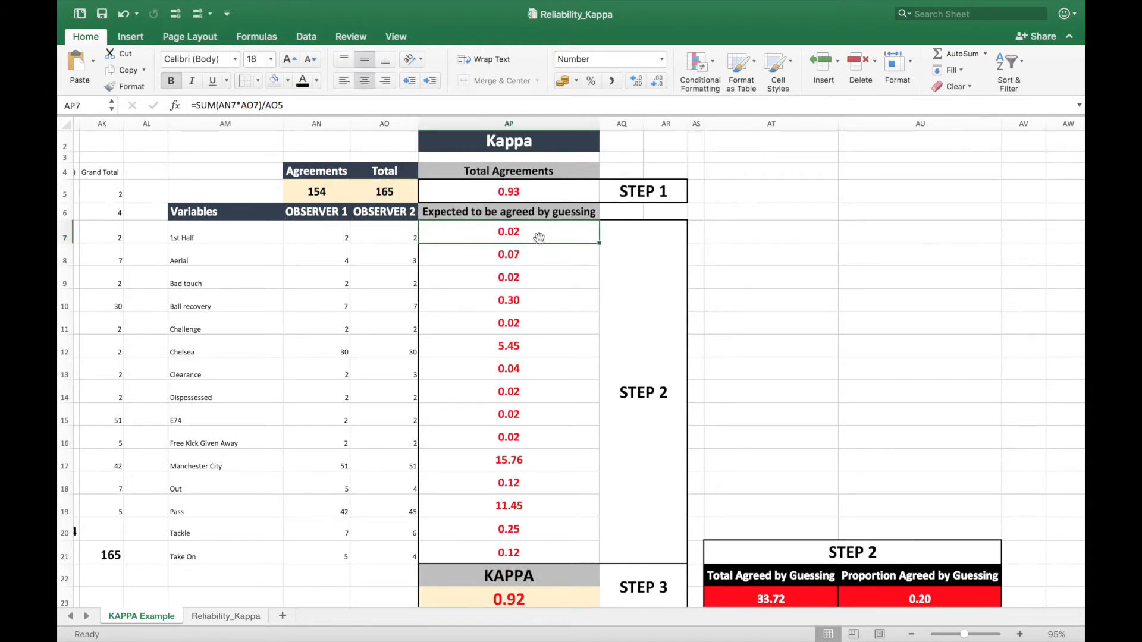
{"action": "left_click", "coordinate": [286, 105]}
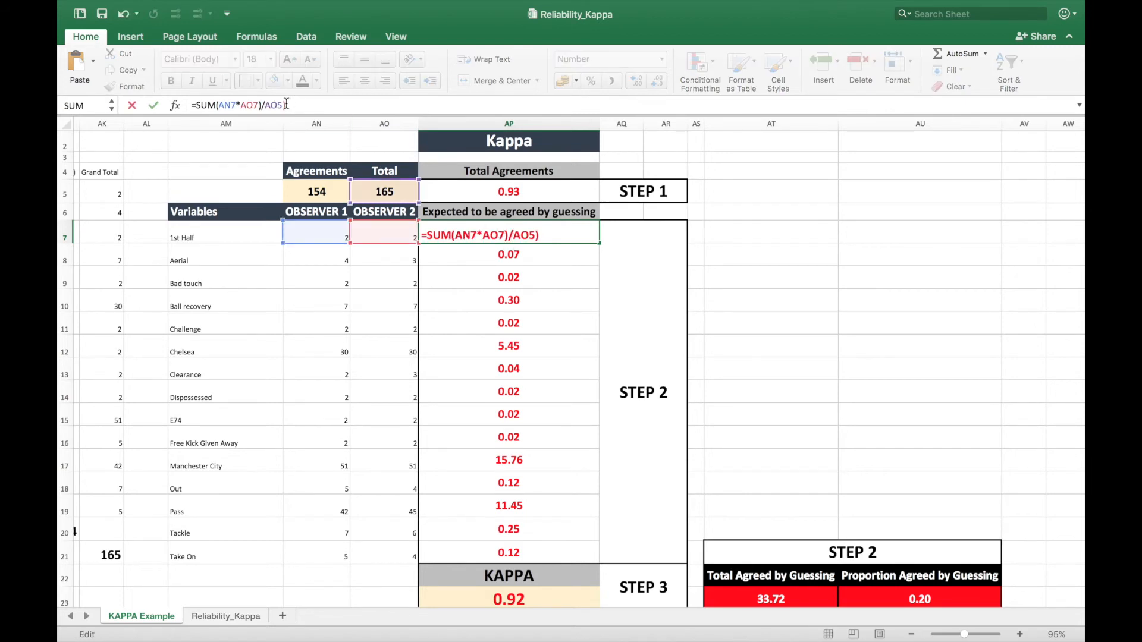
{"action": "type", "text": ")"}
{"action": "key", "text": "Return"}
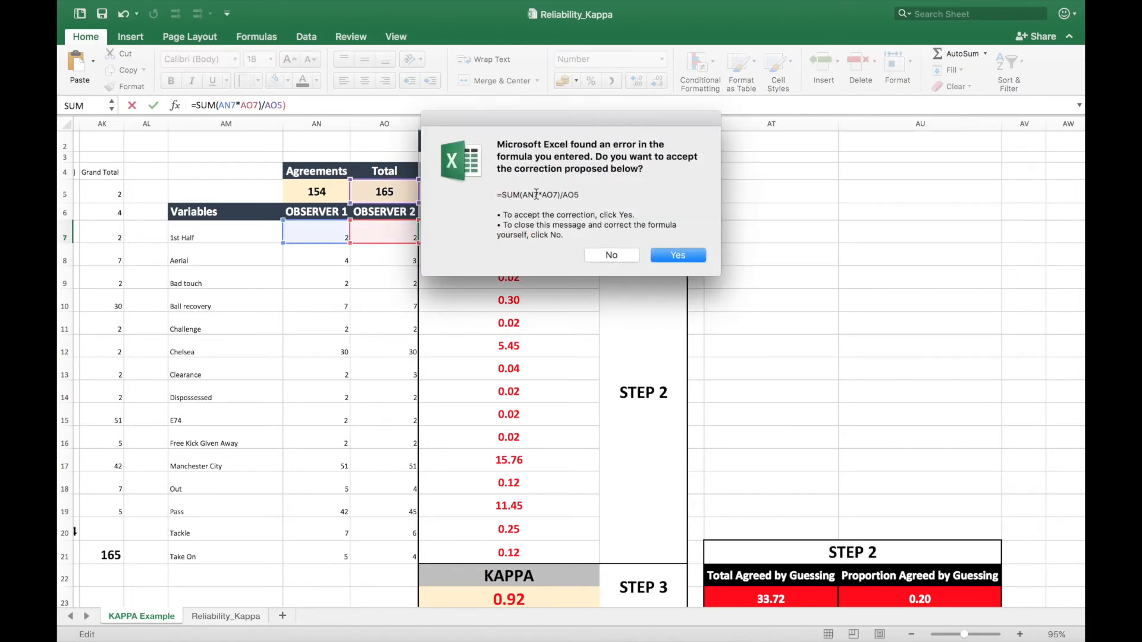
{"action": "left_click", "coordinate": [677, 256]}
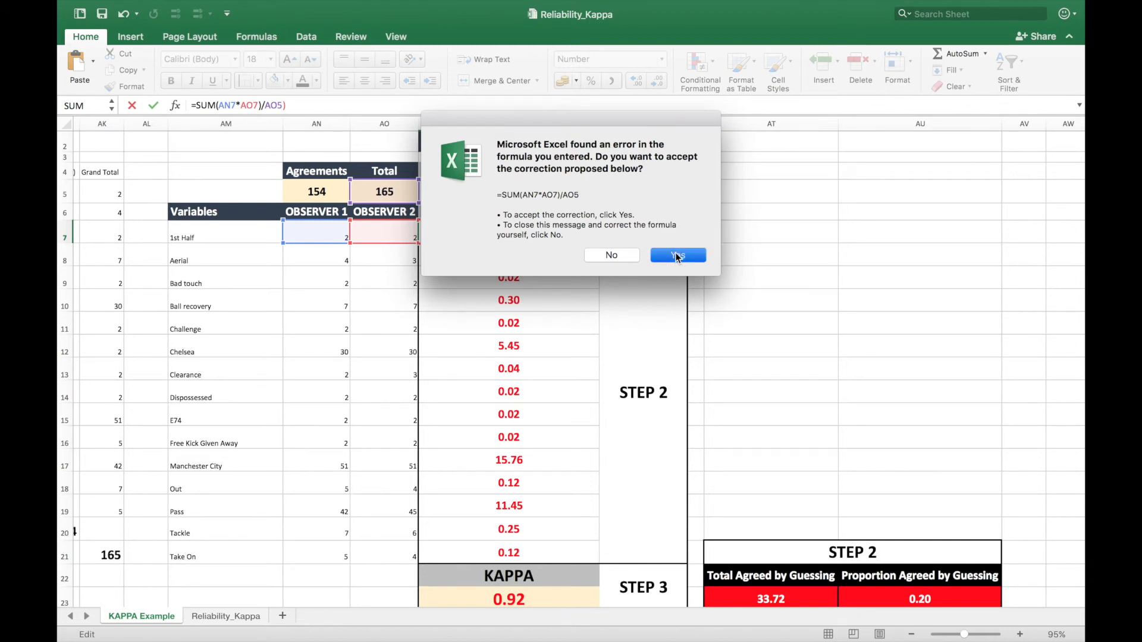
Fill the AP7 formula with its relative Total reference down to AP21 and check the cell references in the Aerial row.
{"action": "left_click_drag", "start_coordinate": [600, 243], "coordinate": [592, 563]}
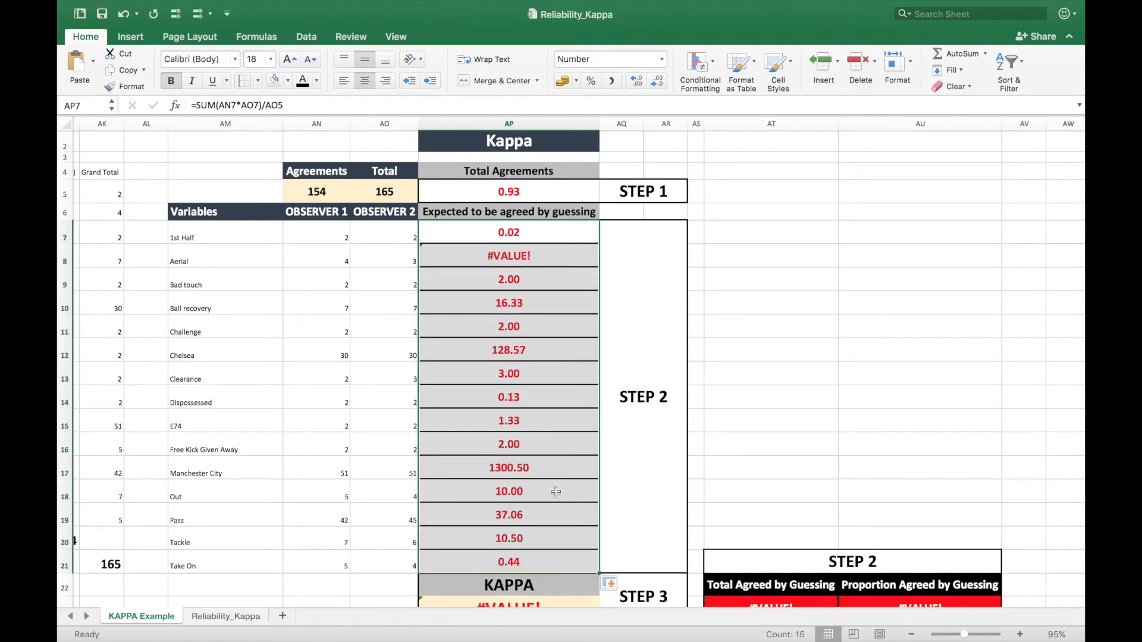
{"action": "left_click", "coordinate": [520, 238]}
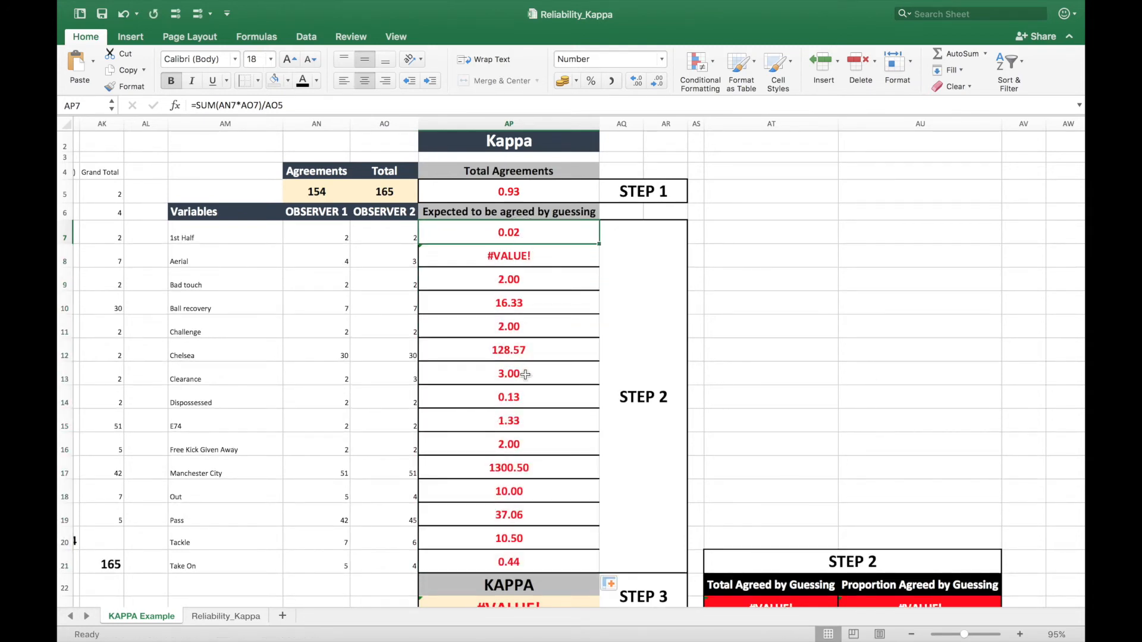
{"action": "scroll", "coordinate": [487, 470], "scroll_direction": "down", "scroll_amount": 5}
{"action": "scroll", "coordinate": [511, 357], "scroll_direction": "left", "scroll_amount": 1}
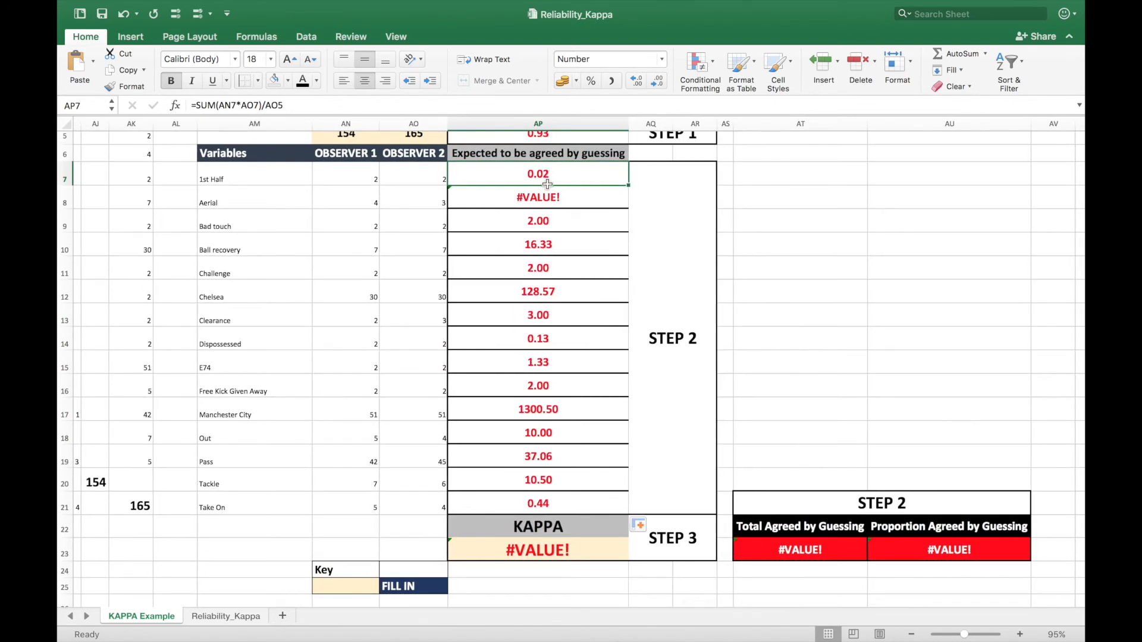
{"action": "scroll", "coordinate": [416, 170], "scroll_direction": "up", "scroll_amount": 4}
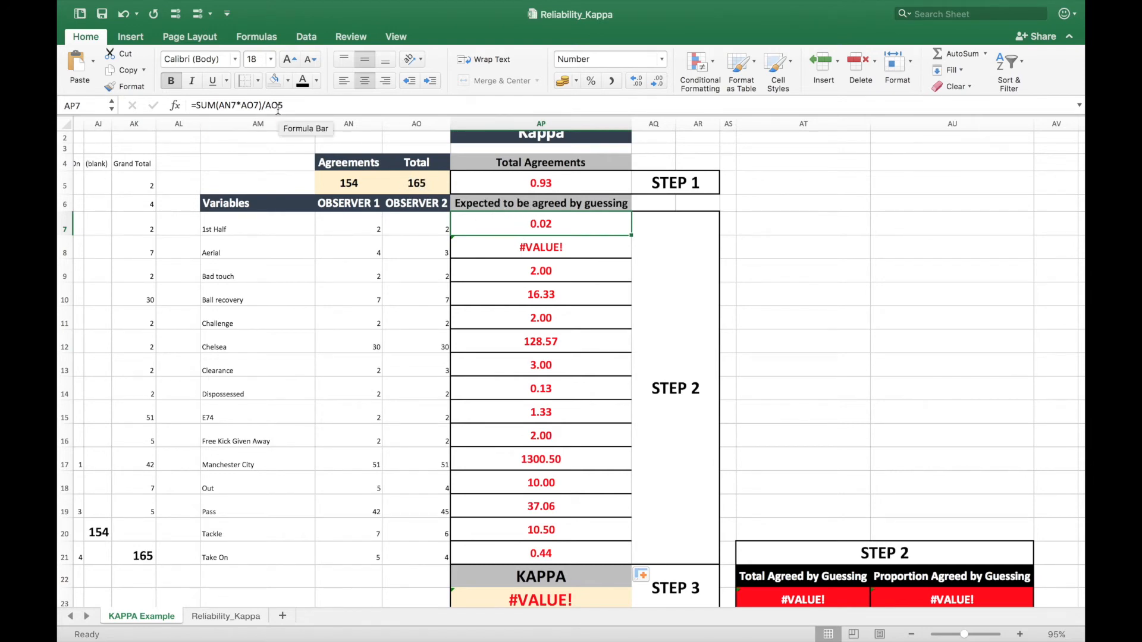
{"action": "left_click", "coordinate": [429, 186]}
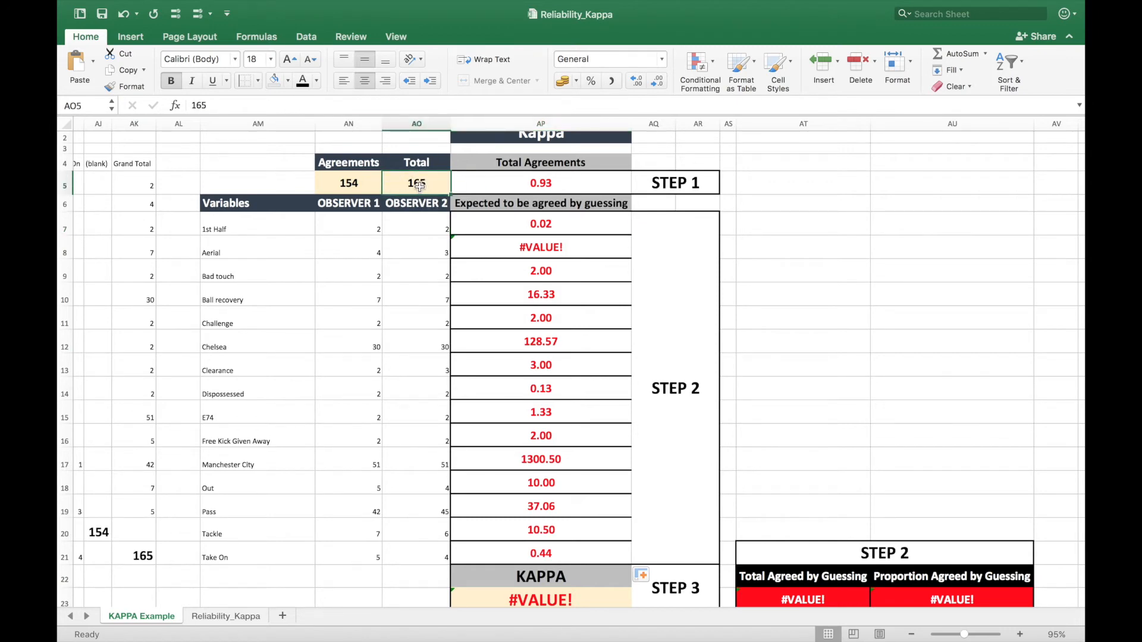
{"action": "left_click", "coordinate": [535, 245]}
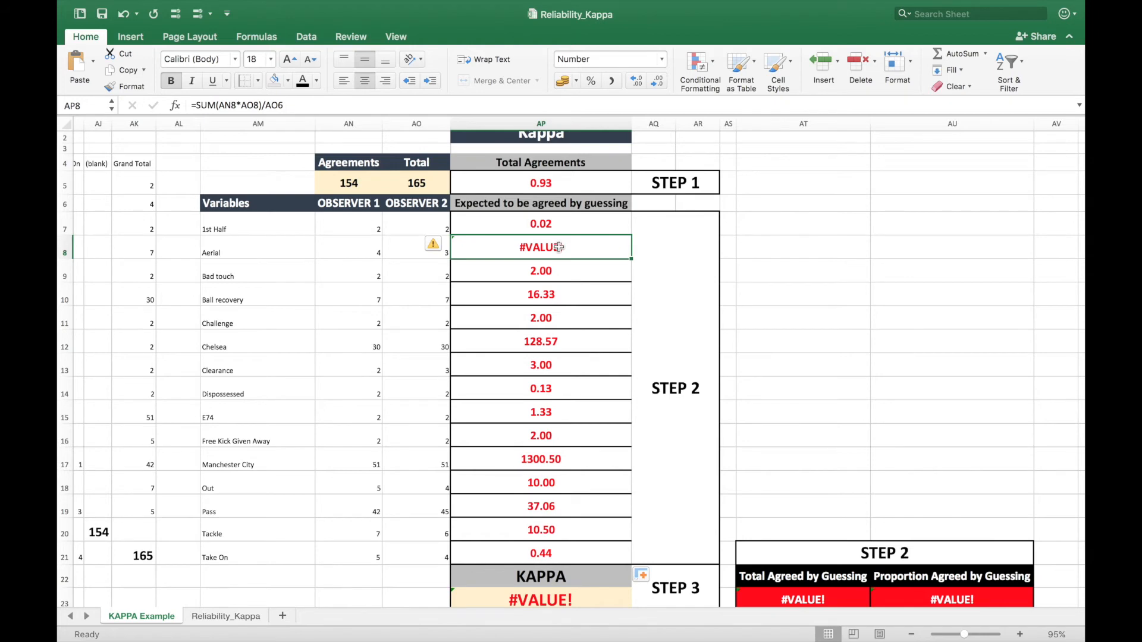
Make the Total reference absolute in AP7 with =SUM(AN7*AO7)/$AO$5 and fill the formula down to AP21.
{"action": "left_click", "coordinate": [548, 226]}
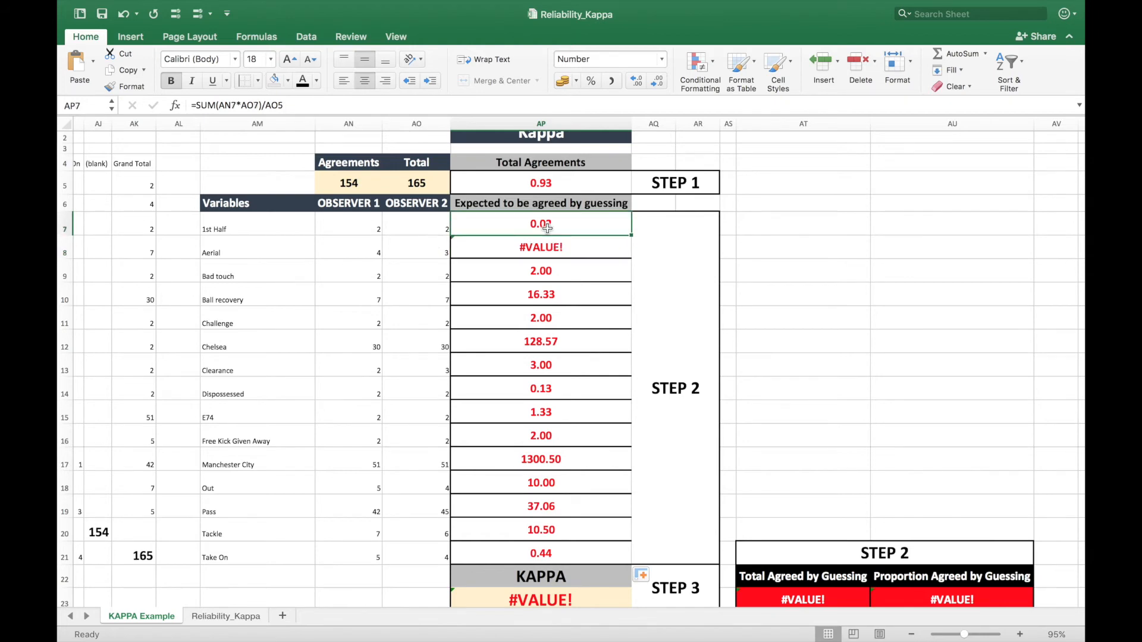
{"action": "left_click", "coordinate": [277, 105]}
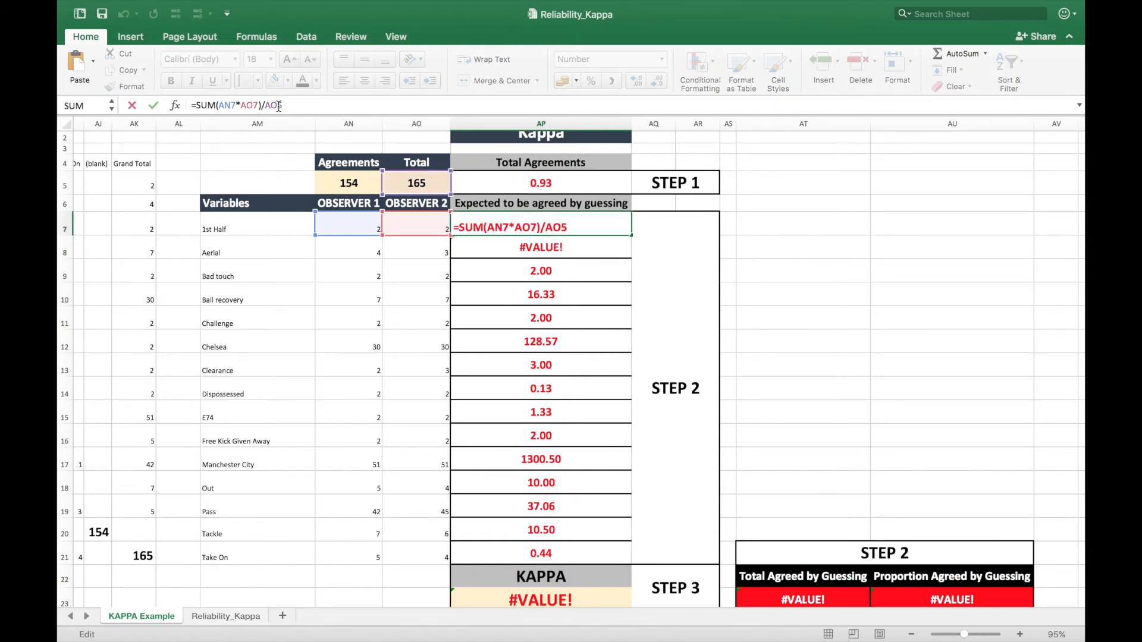
{"action": "left_click", "coordinate": [266, 105]}
{"action": "type", "text": "$AO$"}
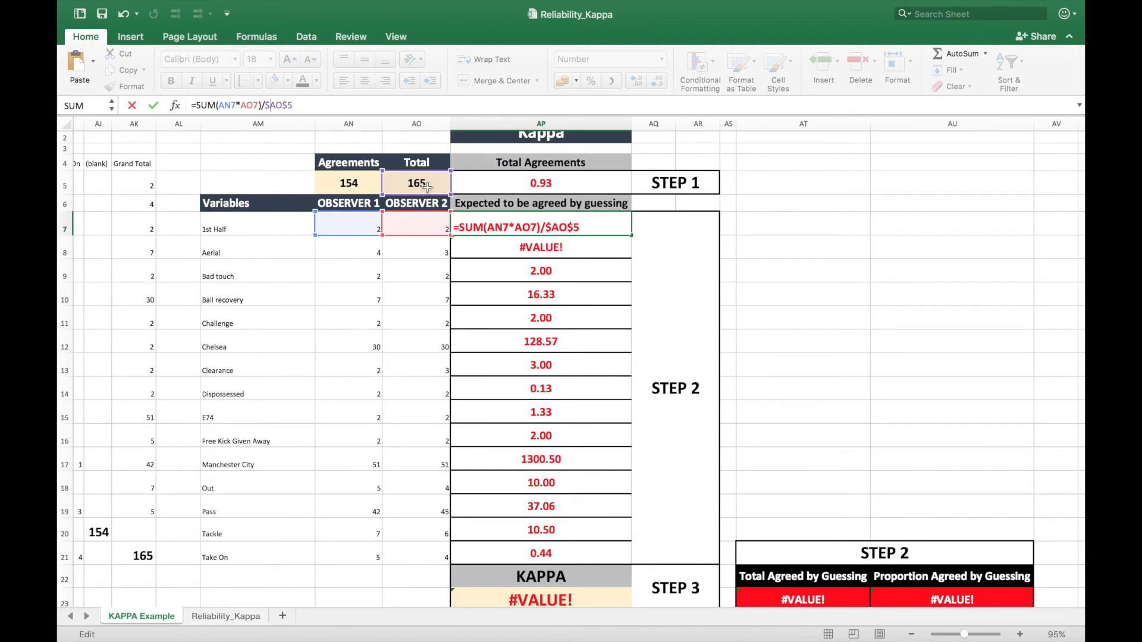
{"action": "key", "text": "Return"}
{"action": "left_click", "coordinate": [605, 229]}
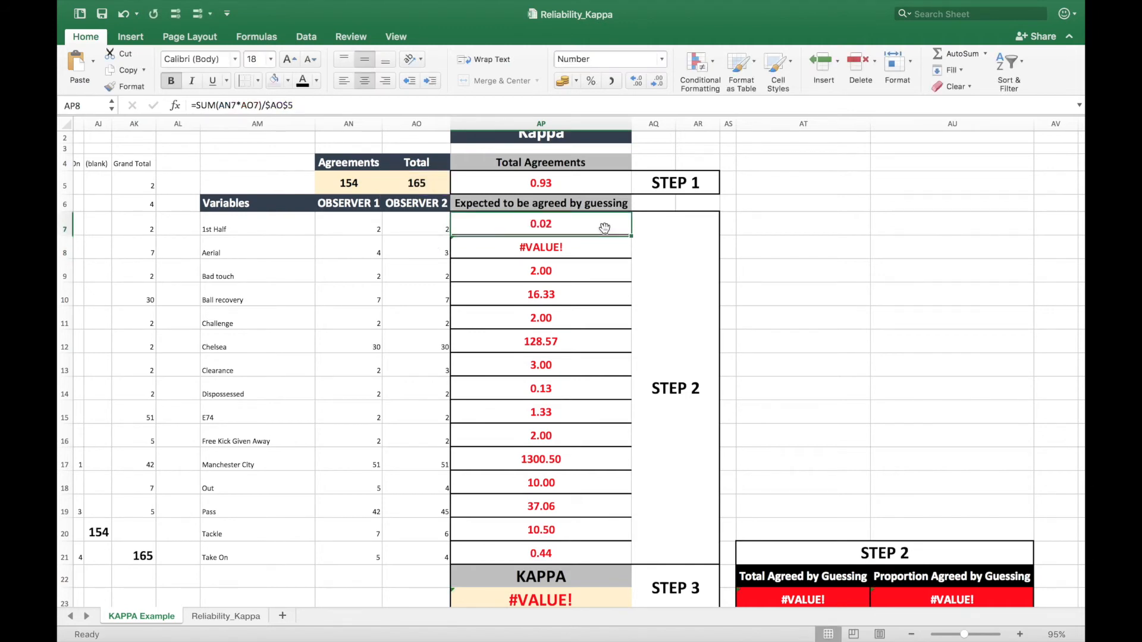
{"action": "left_click_drag", "start_coordinate": [631, 236], "coordinate": [628, 564]}
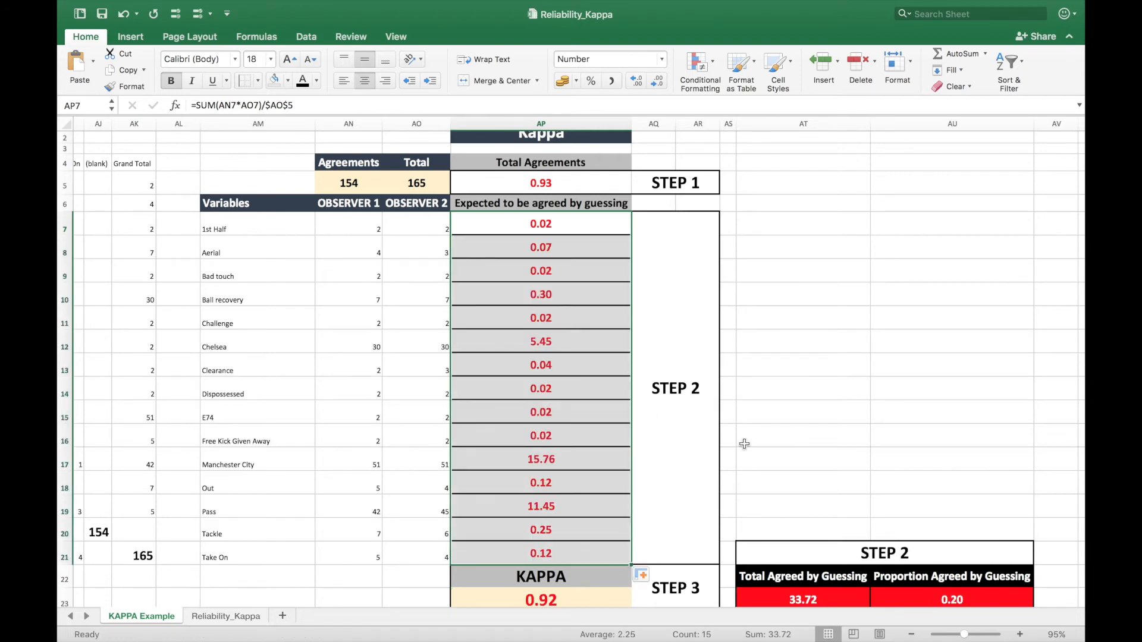
Enter =SUM(AP7:AP21) in AT23 to calculate the Total Agreed by Guessing.
{"action": "scroll", "coordinate": [744, 444], "scroll_direction": "down", "scroll_amount": 3}
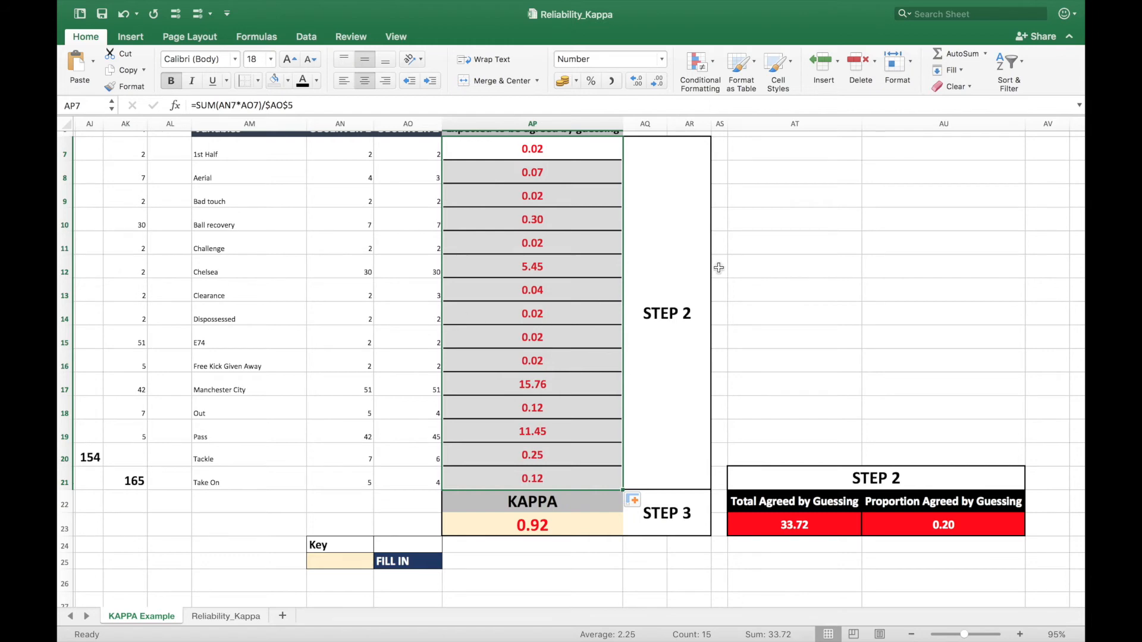
{"action": "scroll", "coordinate": [814, 338], "scroll_direction": "right", "scroll_amount": 5}
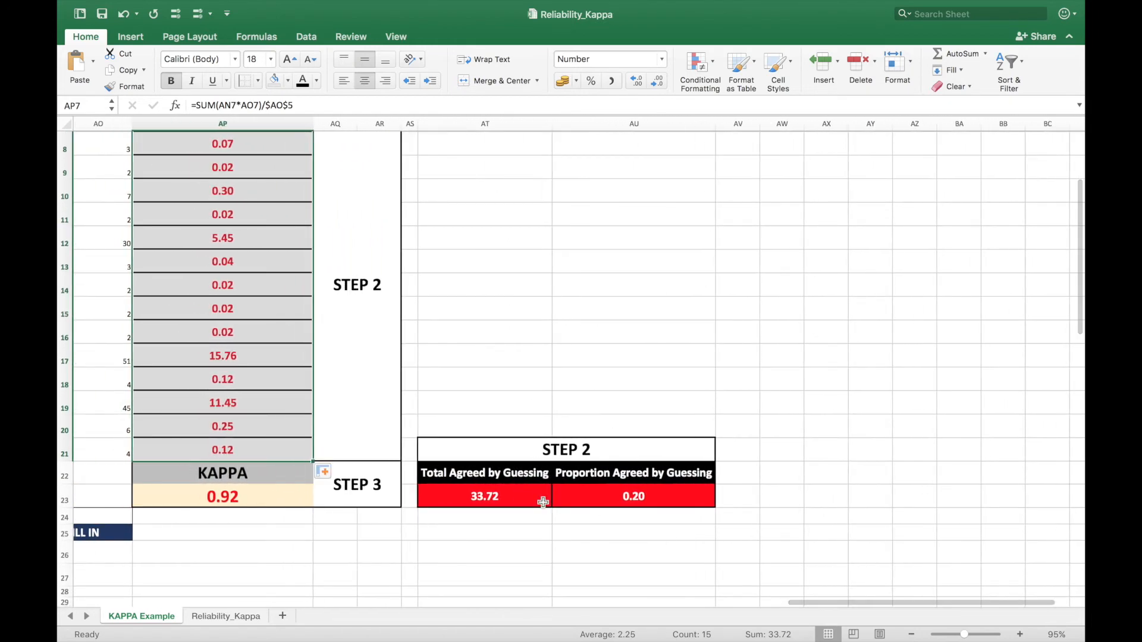
{"action": "left_click", "coordinate": [485, 496]}
{"action": "scroll", "coordinate": [496, 389], "scroll_direction": "left", "scroll_amount": 2}
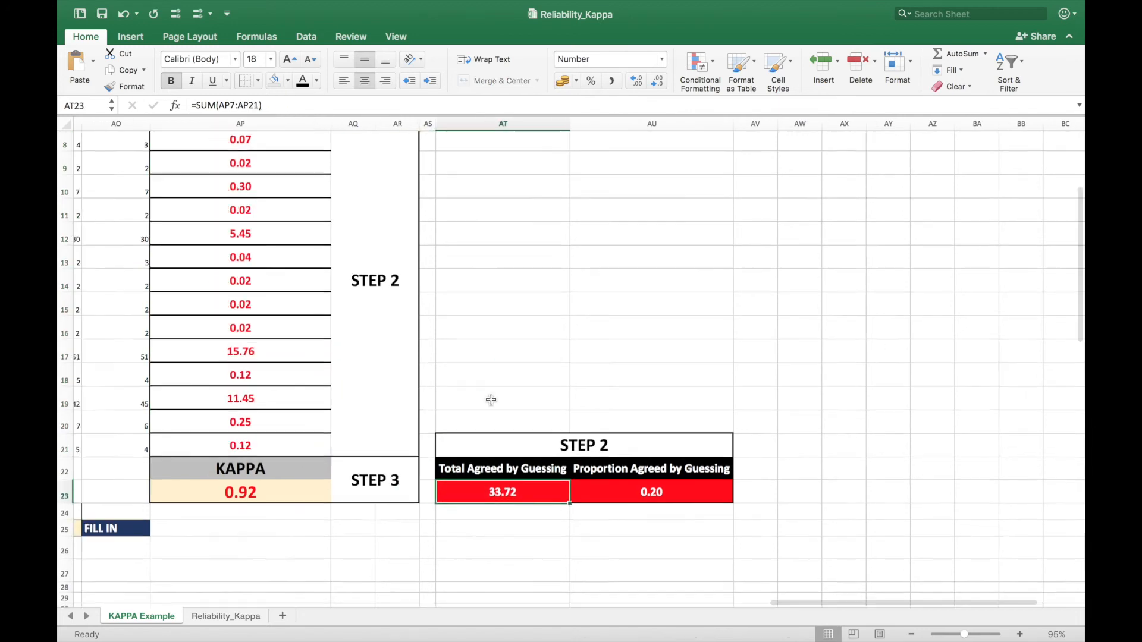
{"action": "scroll", "coordinate": [552, 390], "scroll_direction": "up", "scroll_amount": 2}
{"action": "scroll", "coordinate": [552, 391], "scroll_direction": "left", "scroll_amount": 1}
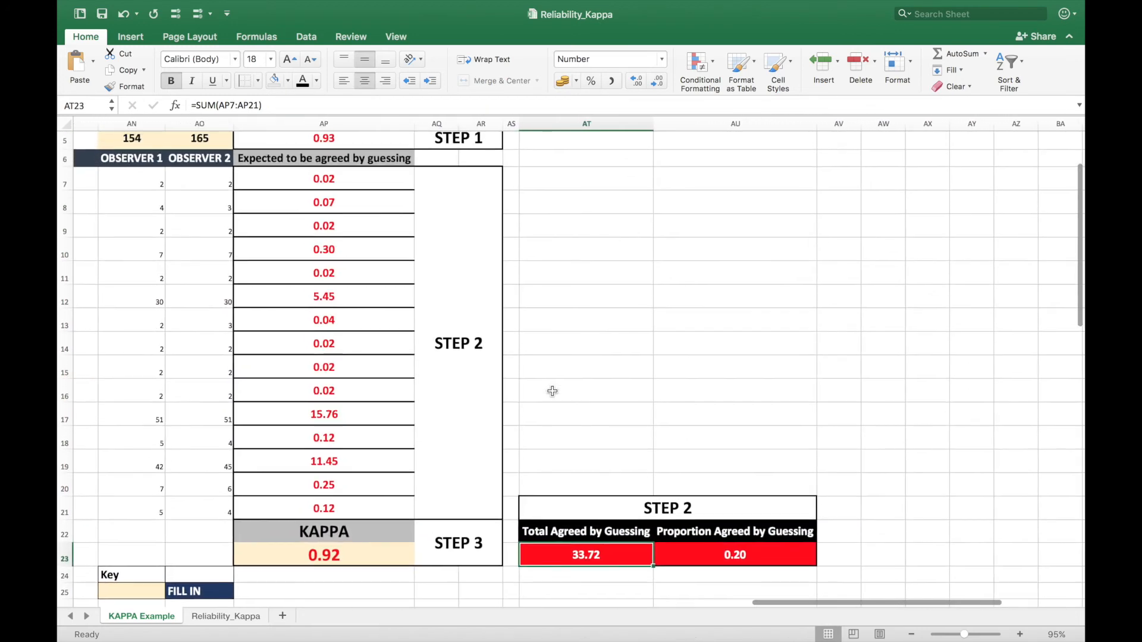
{"action": "type", "text": "=sum"}
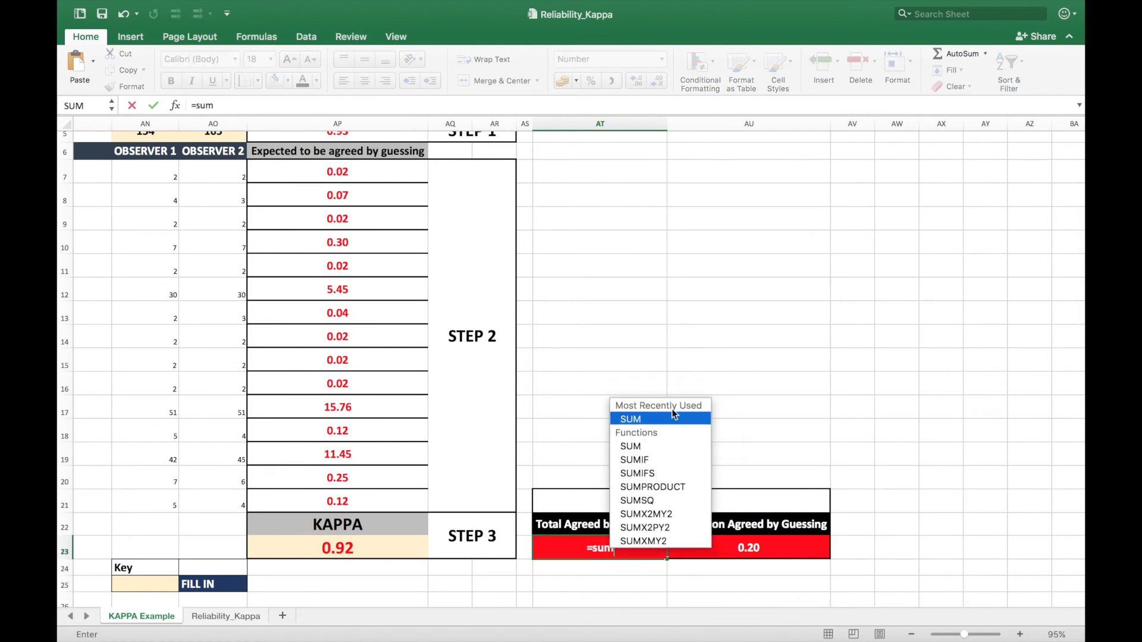
{"action": "type", "text": "("}
{"action": "left_click_drag", "start_coordinate": [386, 505], "coordinate": [362, 172]}
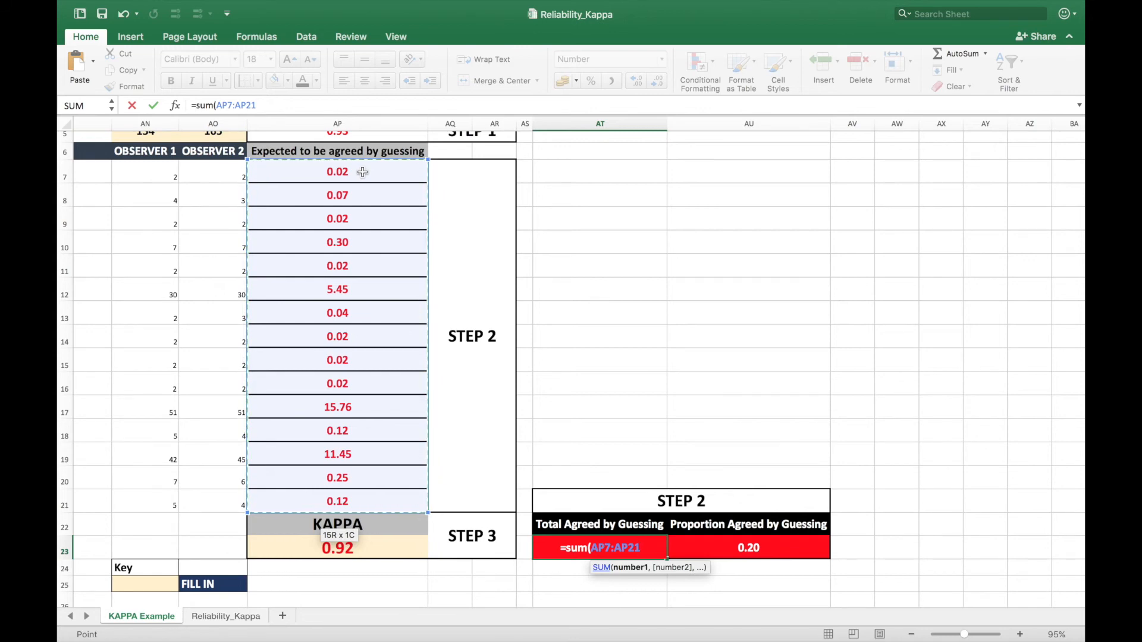
{"action": "key", "text": "Return"}
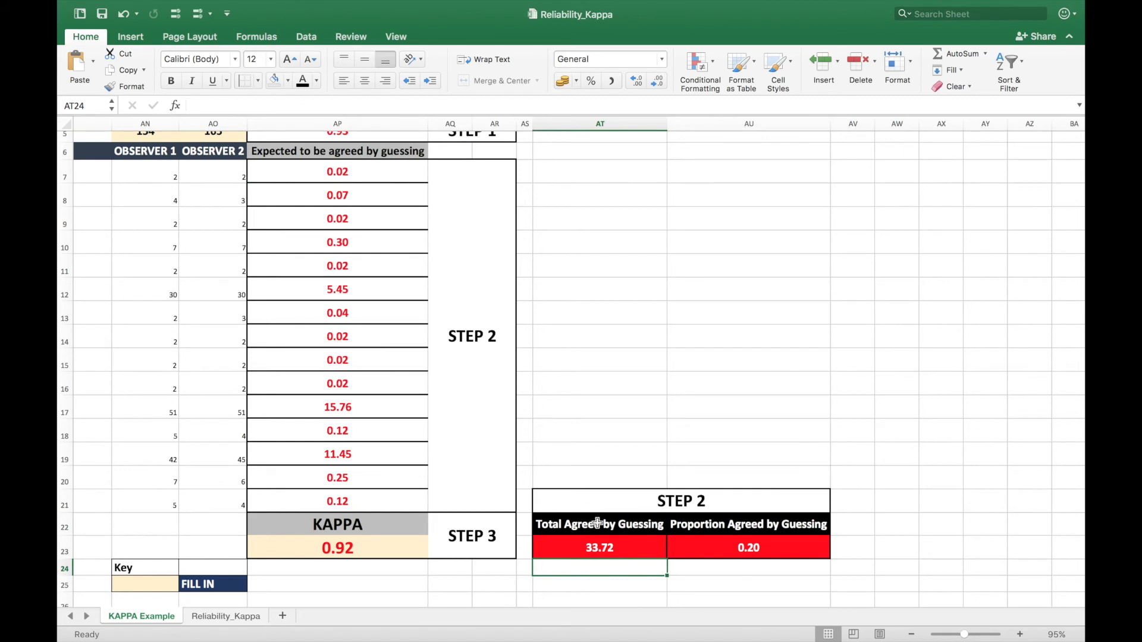
{"action": "left_click", "coordinate": [623, 550]}
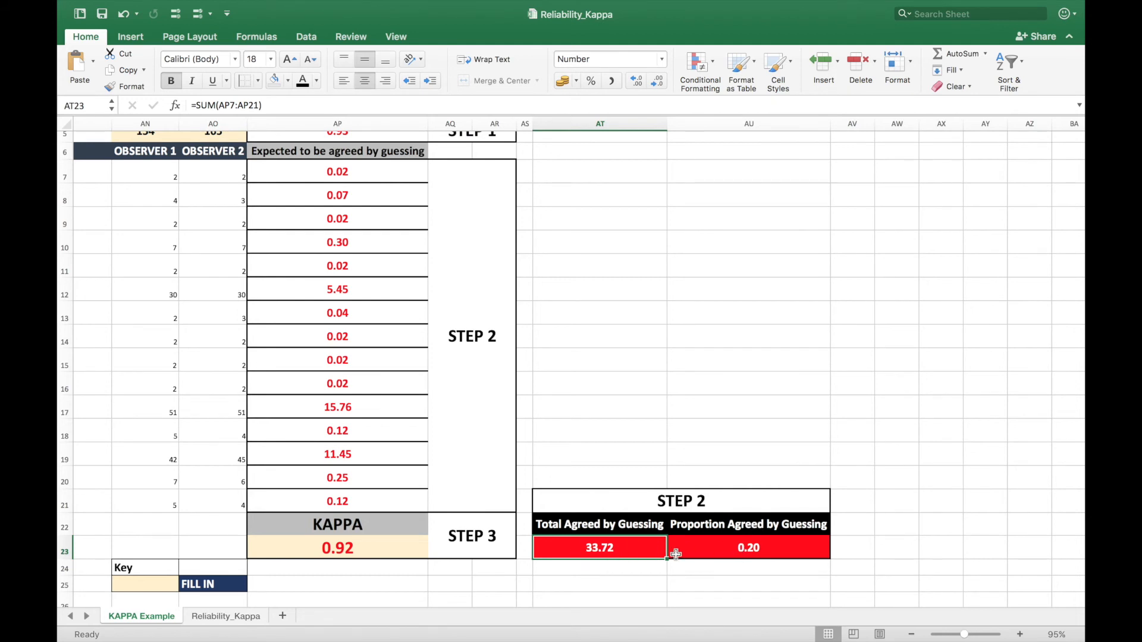
Enter =SUM(AT23/AO5) in AU23 to calculate the Proportion Agreed by Guessing from the guessing total and the overall Total.
{"action": "left_click", "coordinate": [726, 556]}
{"action": "scroll", "coordinate": [333, 250], "scroll_direction": "up", "scroll_amount": 2}
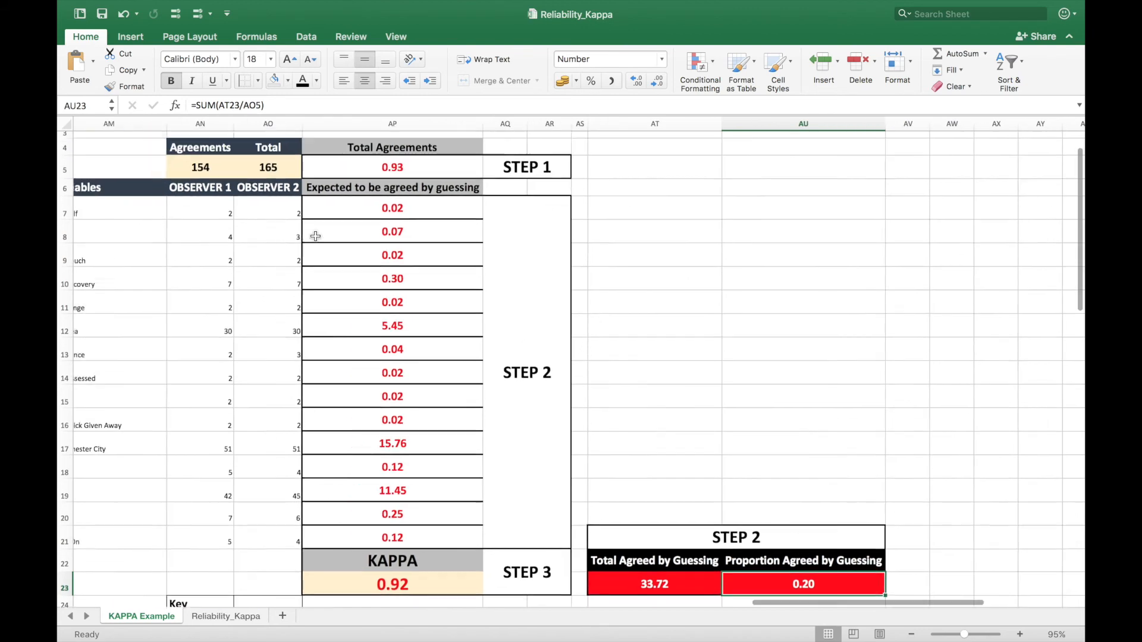
{"action": "scroll", "coordinate": [316, 235], "scroll_direction": "left", "scroll_amount": 2}
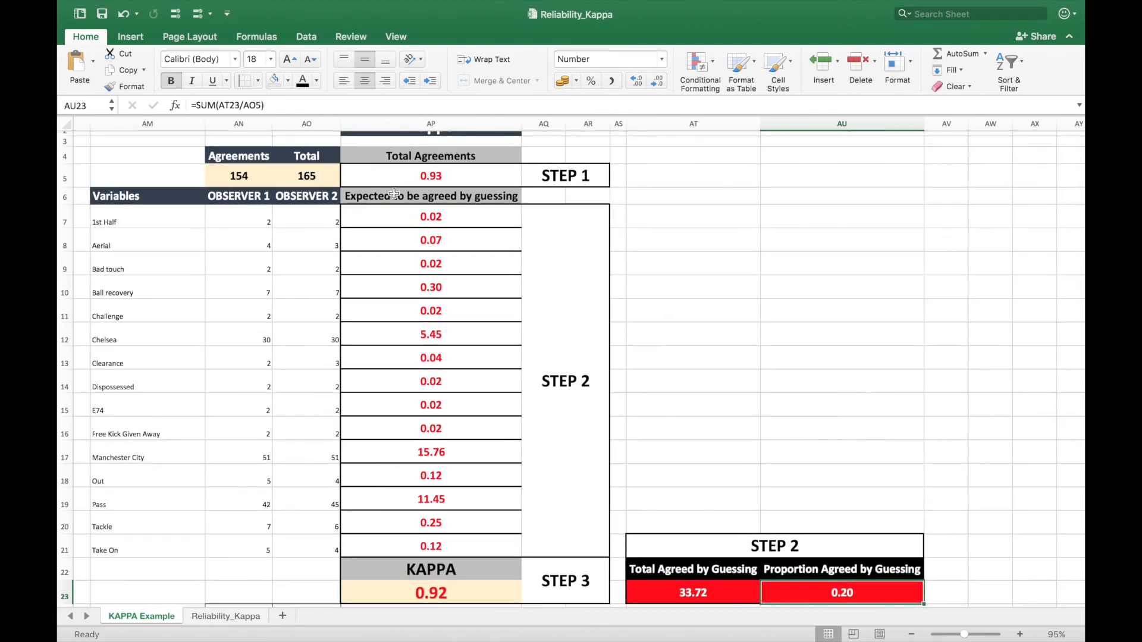
{"action": "scroll", "coordinate": [474, 324], "scroll_direction": "down", "scroll_amount": 3}
{"action": "scroll", "coordinate": [475, 324], "scroll_direction": "right", "scroll_amount": 2}
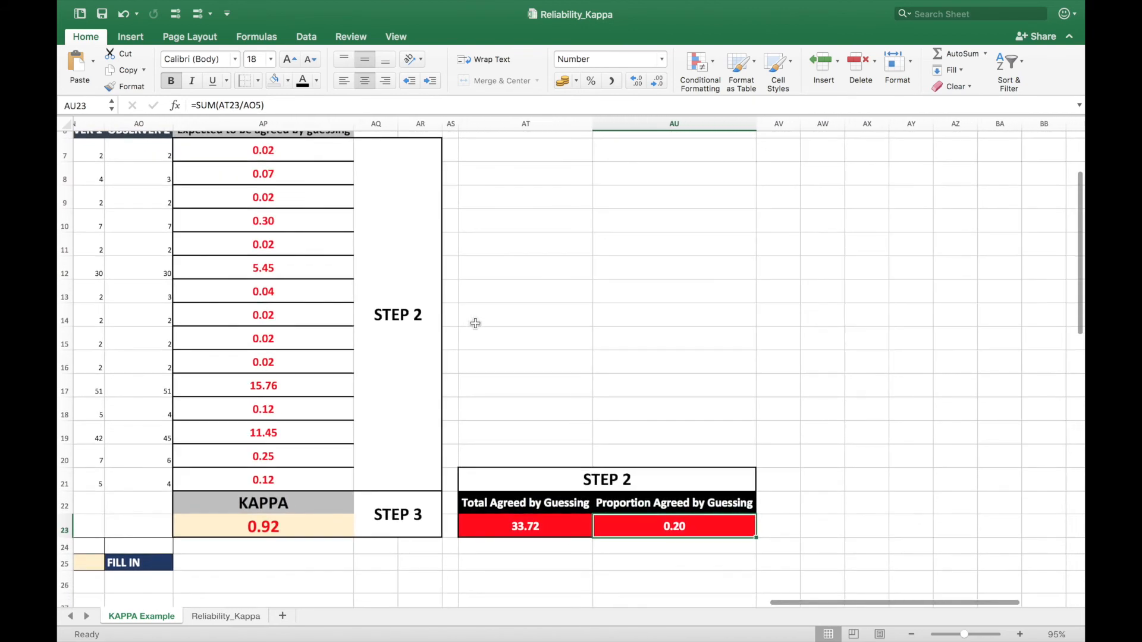
{"action": "scroll", "coordinate": [475, 323], "scroll_direction": "up", "scroll_amount": 1}
{"action": "scroll", "coordinate": [475, 323], "scroll_direction": "left", "scroll_amount": 1}
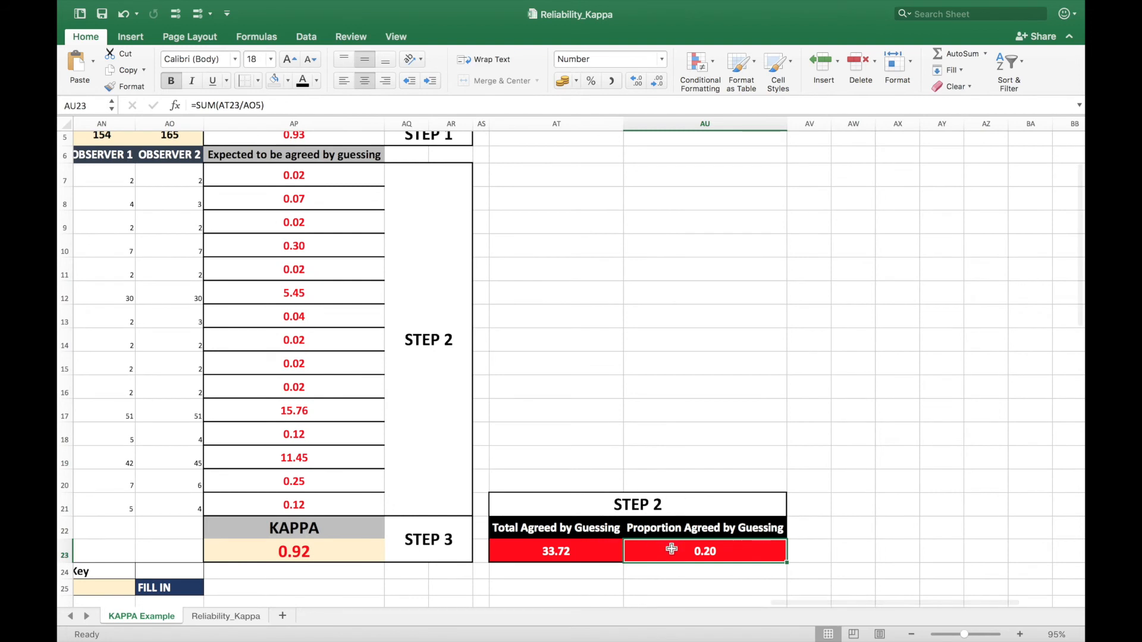
{"action": "type", "text": "=s"}
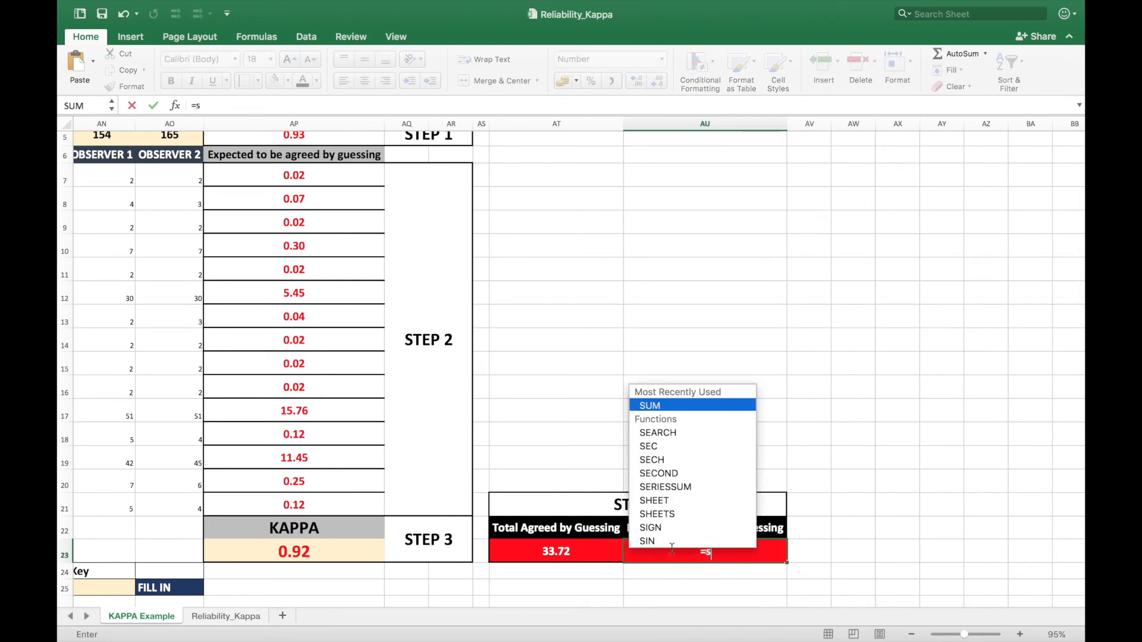
{"action": "type", "text": "um"}
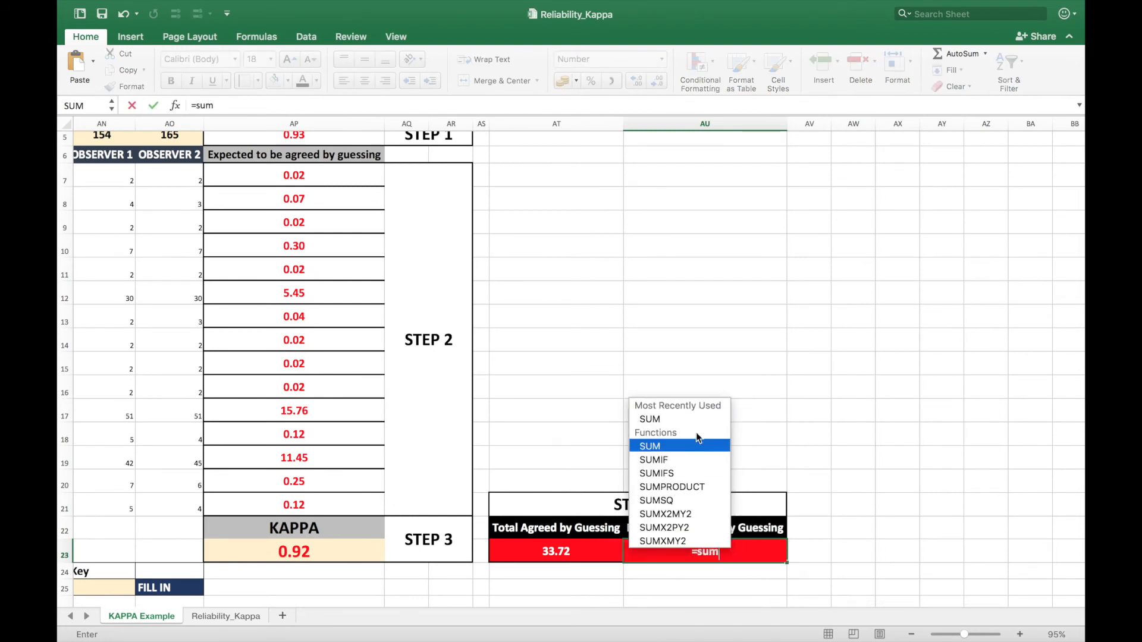
{"action": "double_click", "coordinate": [677, 419]}
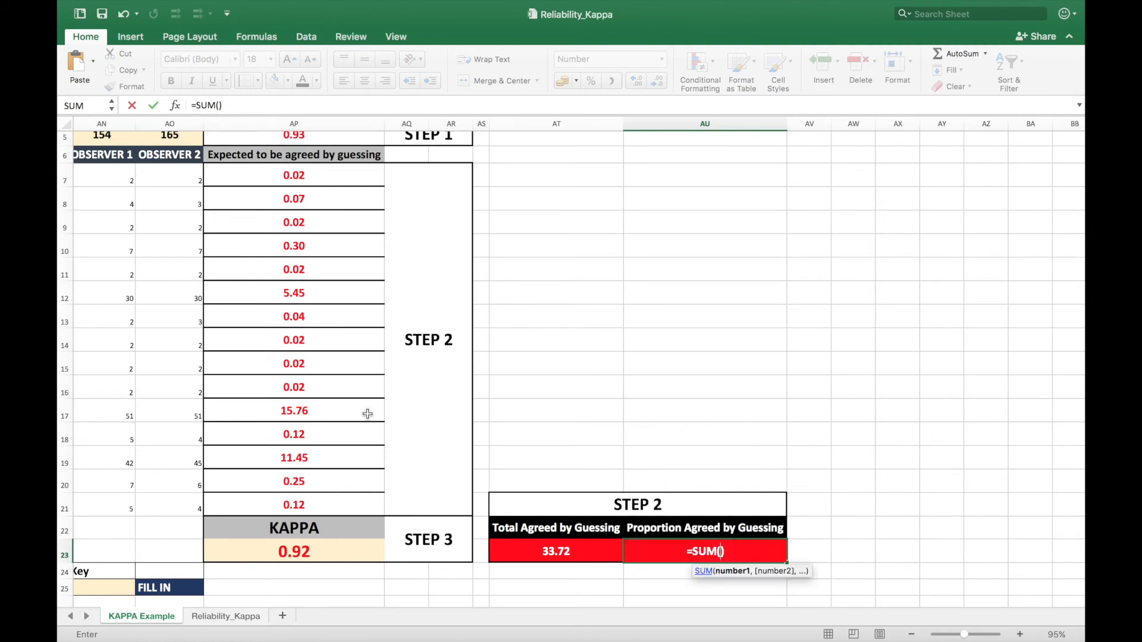
{"action": "scroll", "coordinate": [323, 503], "scroll_direction": "up", "scroll_amount": 5}
{"action": "scroll", "coordinate": [323, 503], "scroll_direction": "left", "scroll_amount": 2}
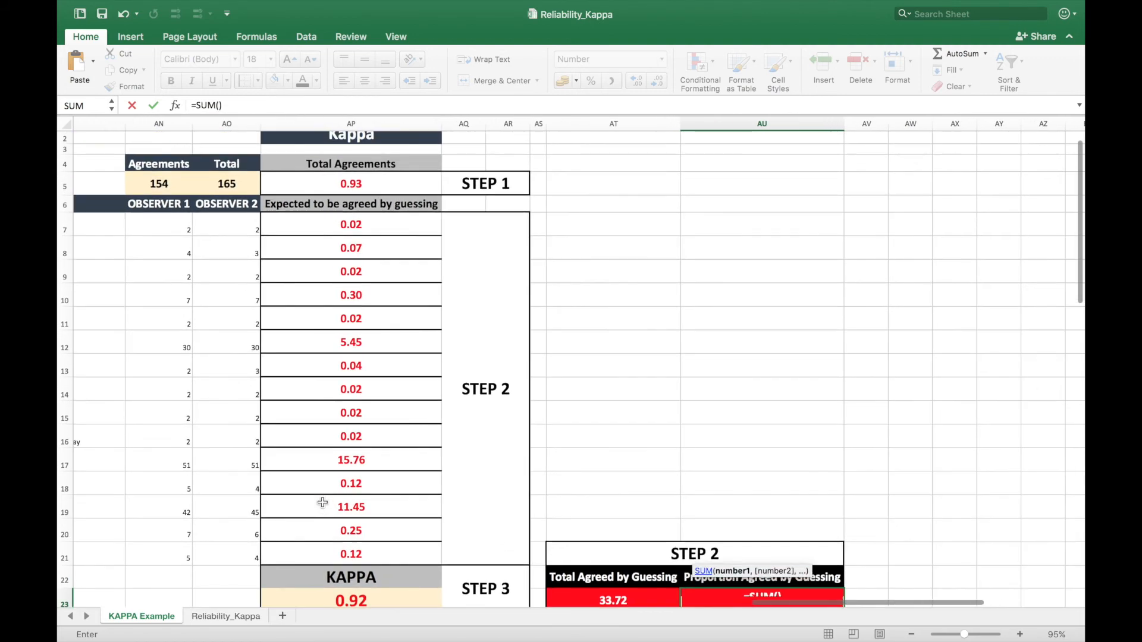
{"action": "scroll", "coordinate": [462, 482], "scroll_direction": "down", "scroll_amount": 6}
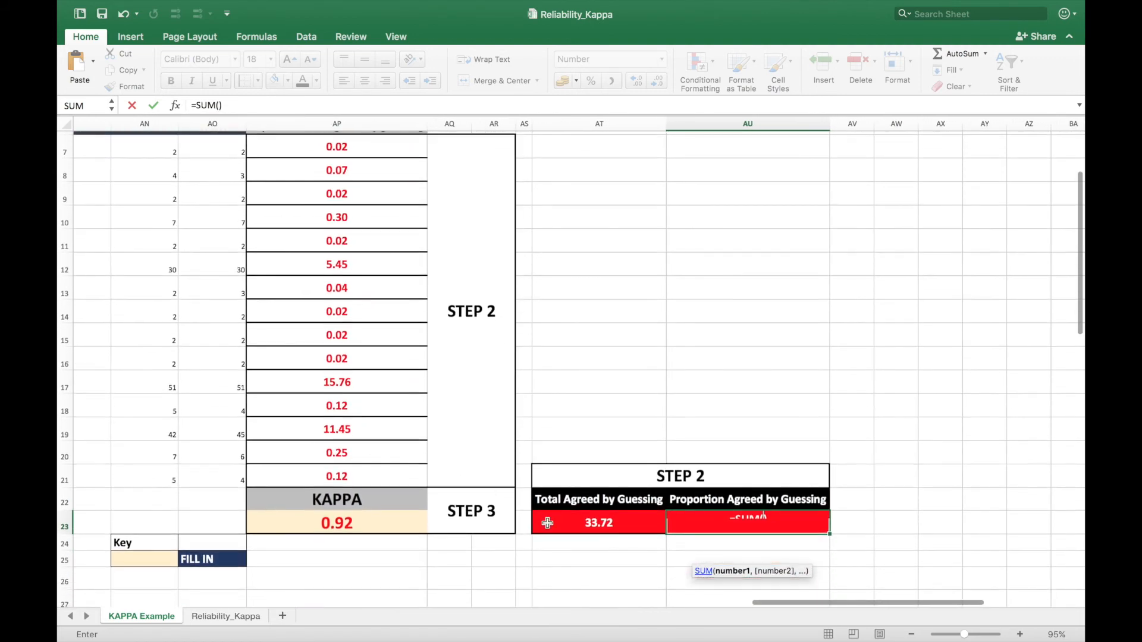
{"action": "left_click", "coordinate": [609, 527]}
{"action": "type", "text": "/"}
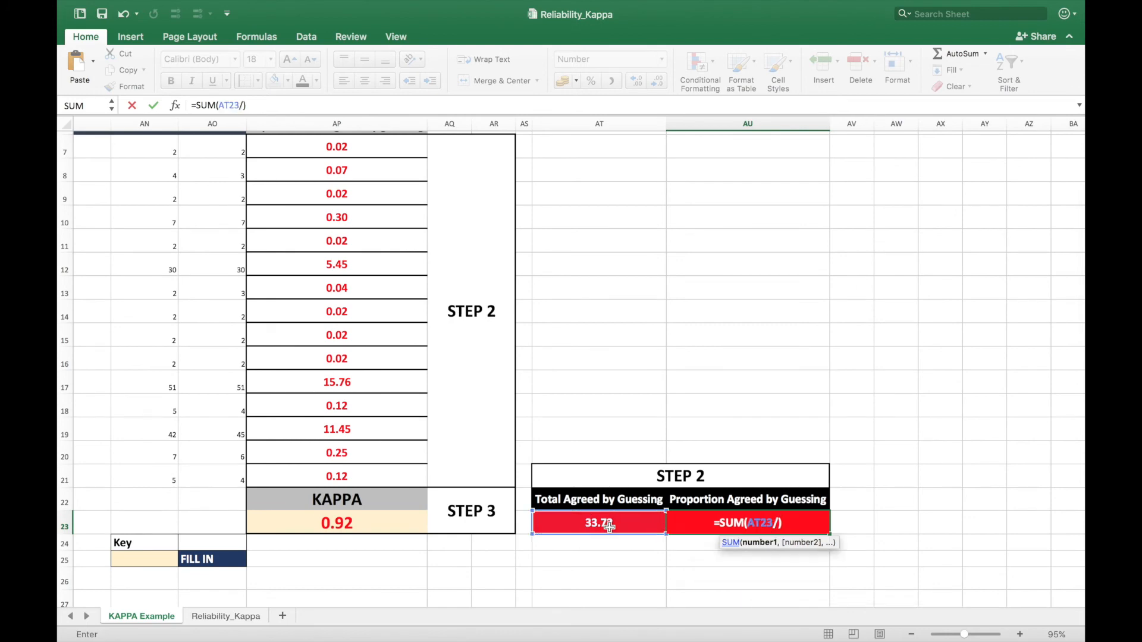
{"action": "scroll", "coordinate": [295, 316], "scroll_direction": "up", "scroll_amount": 3}
{"action": "scroll", "coordinate": [295, 316], "scroll_direction": "left", "scroll_amount": 2}
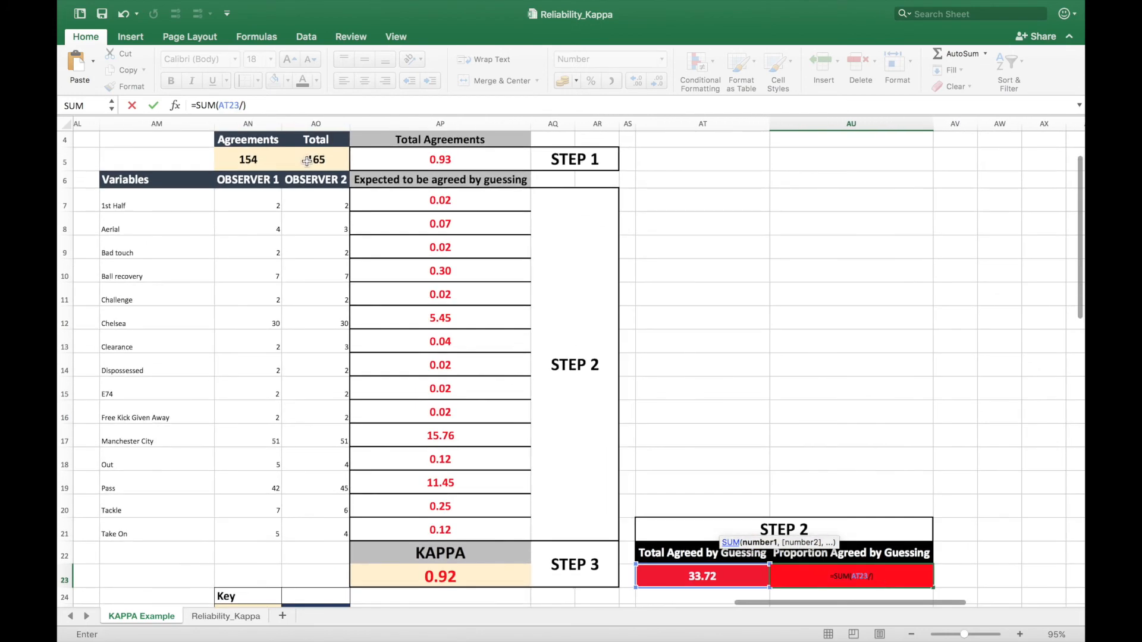
{"action": "left_click", "coordinate": [307, 160]}
{"action": "key", "text": "Return"}
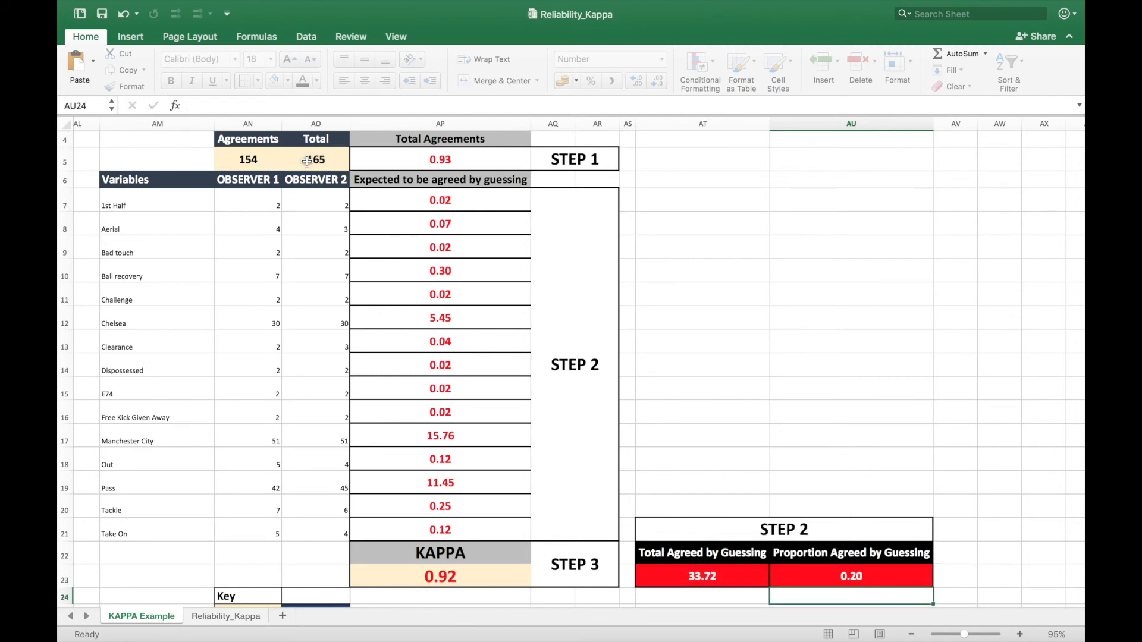
Examine the Kappa table from the Step 1 Total Agreements down to the Step 2 guessing figures and the Step 3 KAPPA cell.
{"action": "scroll", "coordinate": [699, 285], "scroll_direction": "down", "scroll_amount": 3}
{"action": "scroll", "coordinate": [700, 285], "scroll_direction": "right", "scroll_amount": 1}
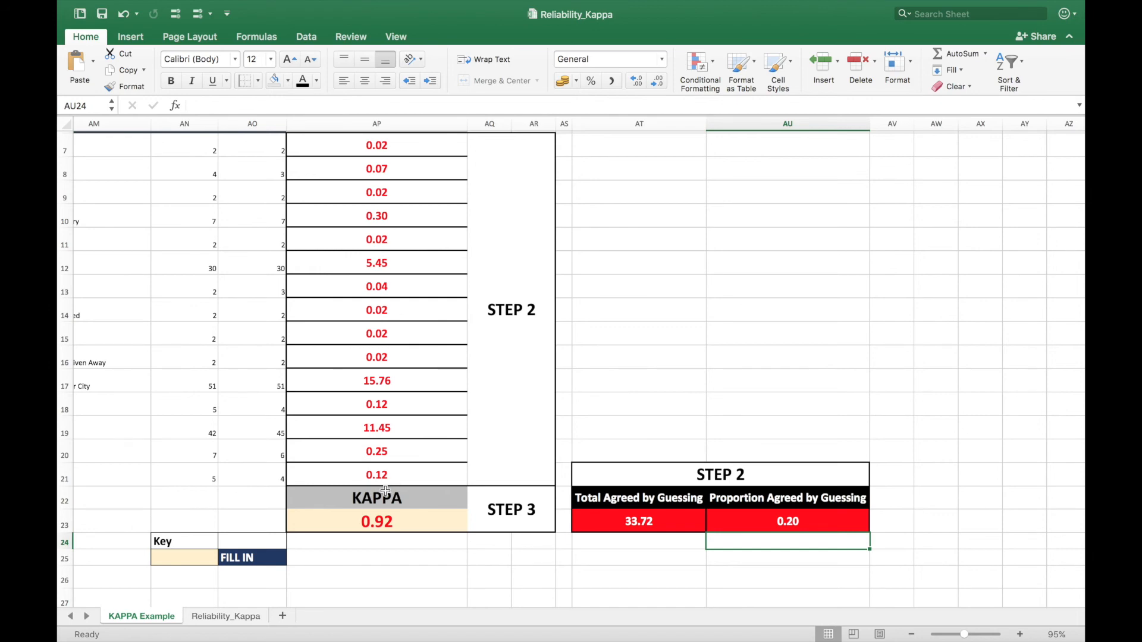
{"action": "scroll", "coordinate": [384, 489], "scroll_direction": "down", "scroll_amount": 4}
{"action": "scroll", "coordinate": [384, 489], "scroll_direction": "left", "scroll_amount": 2}
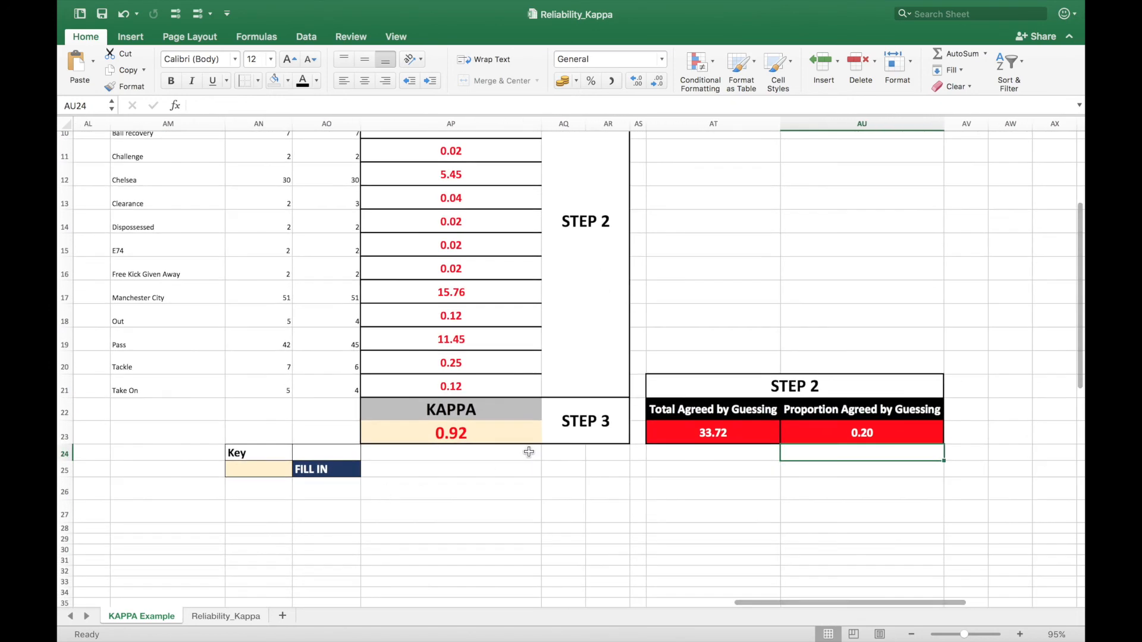
{"action": "scroll", "coordinate": [555, 287], "scroll_direction": "up", "scroll_amount": 5}
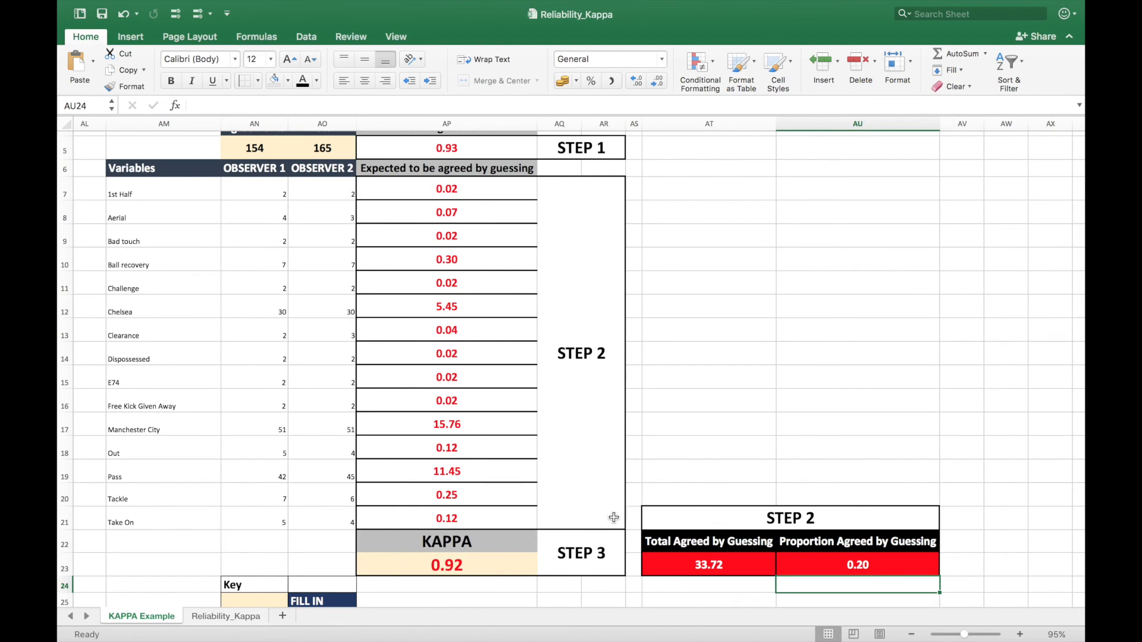
{"action": "scroll", "coordinate": [488, 566], "scroll_direction": "down", "scroll_amount": 2}
{"action": "scroll", "coordinate": [487, 565], "scroll_direction": "left", "scroll_amount": 1}
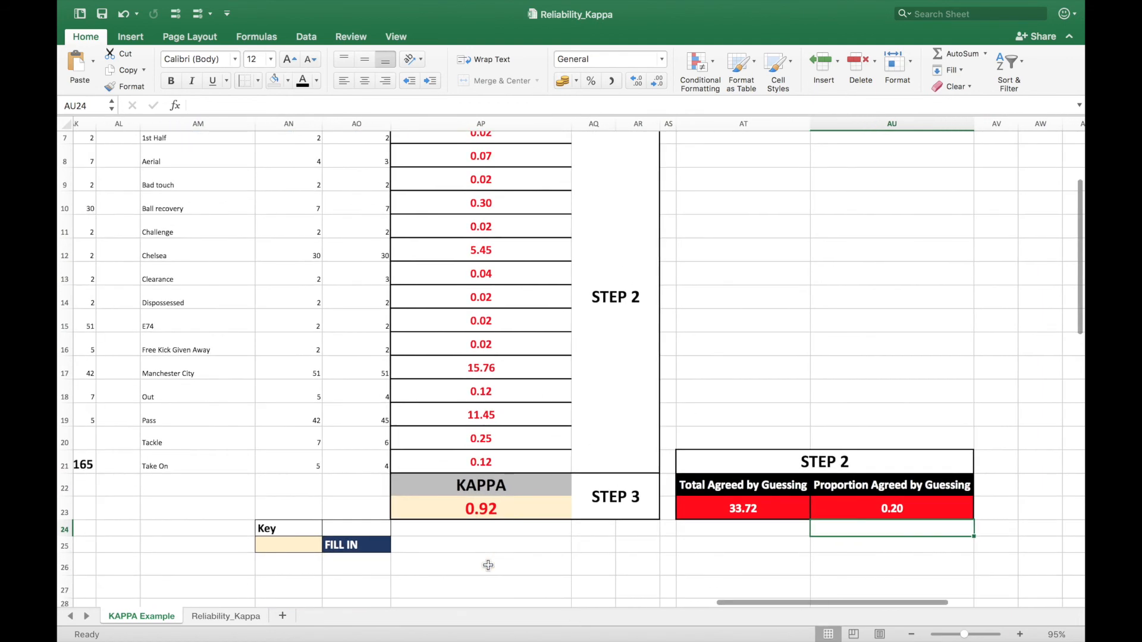
{"action": "scroll", "coordinate": [502, 497], "scroll_direction": "up", "scroll_amount": 4}
{"action": "scroll", "coordinate": [556, 268], "scroll_direction": "left", "scroll_amount": 1}
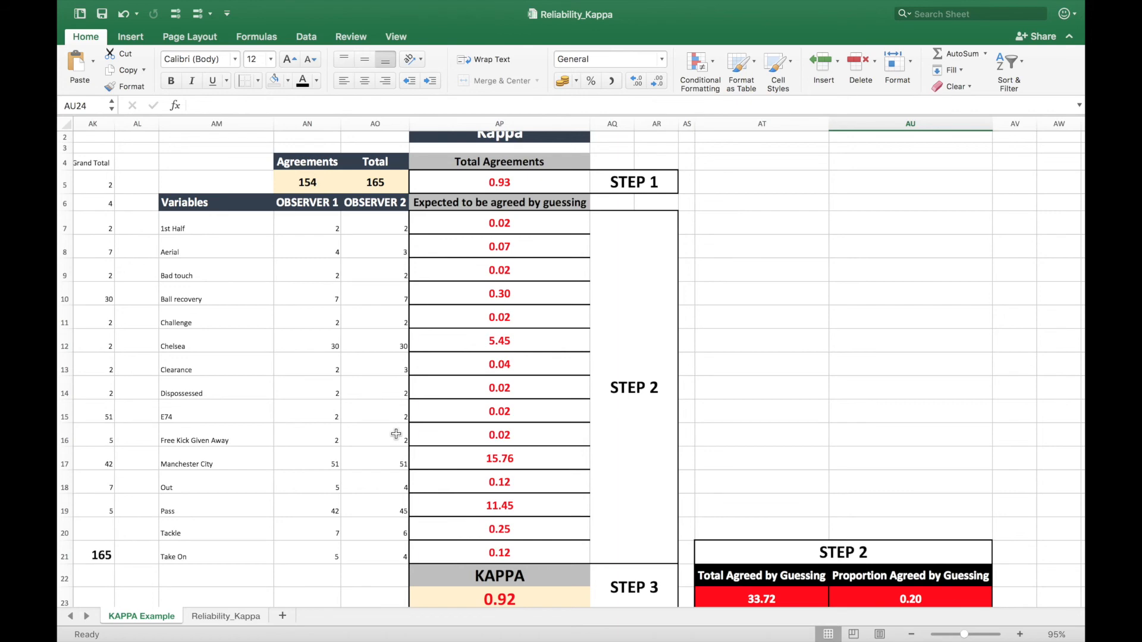
{"action": "scroll", "coordinate": [396, 434], "scroll_direction": "down", "scroll_amount": 3}
{"action": "scroll", "coordinate": [395, 434], "scroll_direction": "left", "scroll_amount": 1}
Clear the existing KAPPA formula in AP23 and start a new SUM function in its place.
{"action": "left_click", "coordinate": [552, 521]}
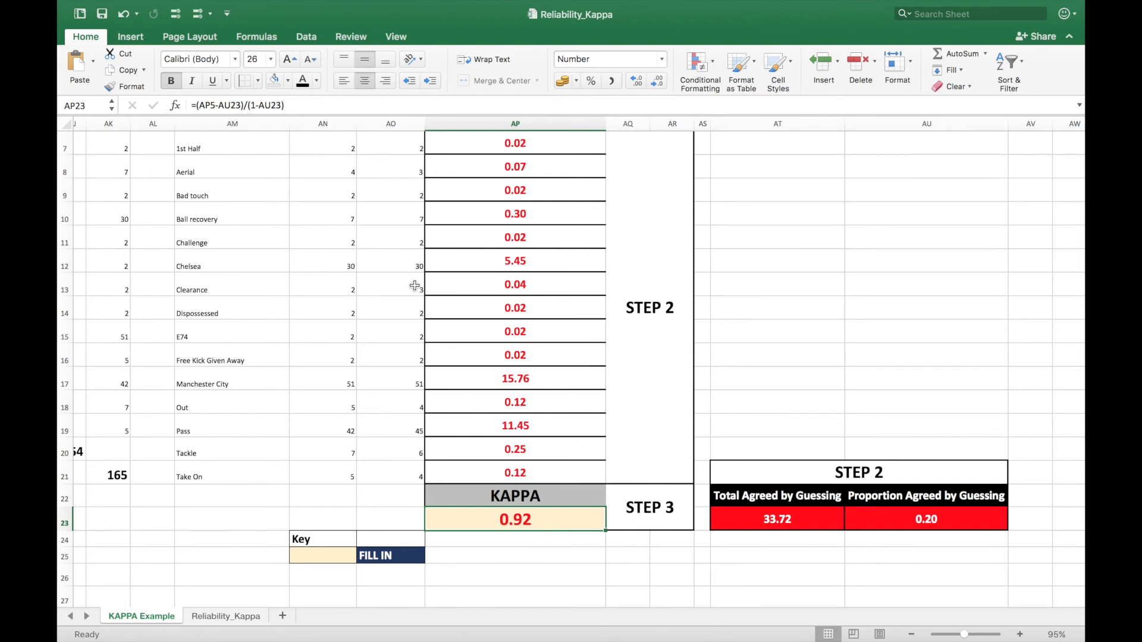
{"action": "left_click_drag", "start_coordinate": [297, 106], "coordinate": [188, 105]}
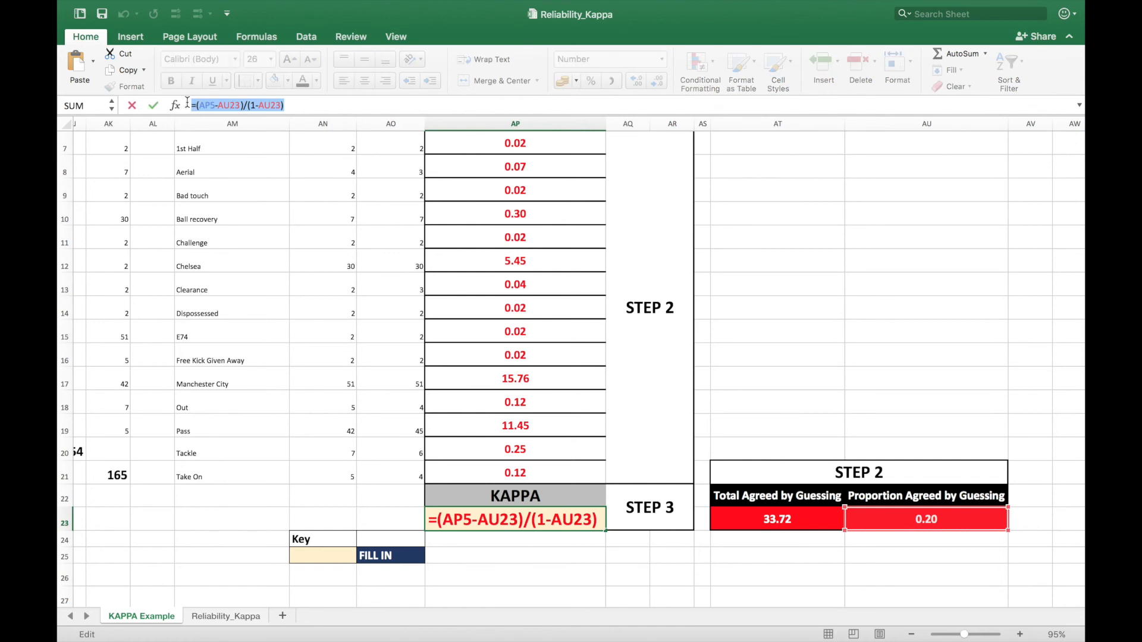
{"action": "key", "text": "BackSpace"}
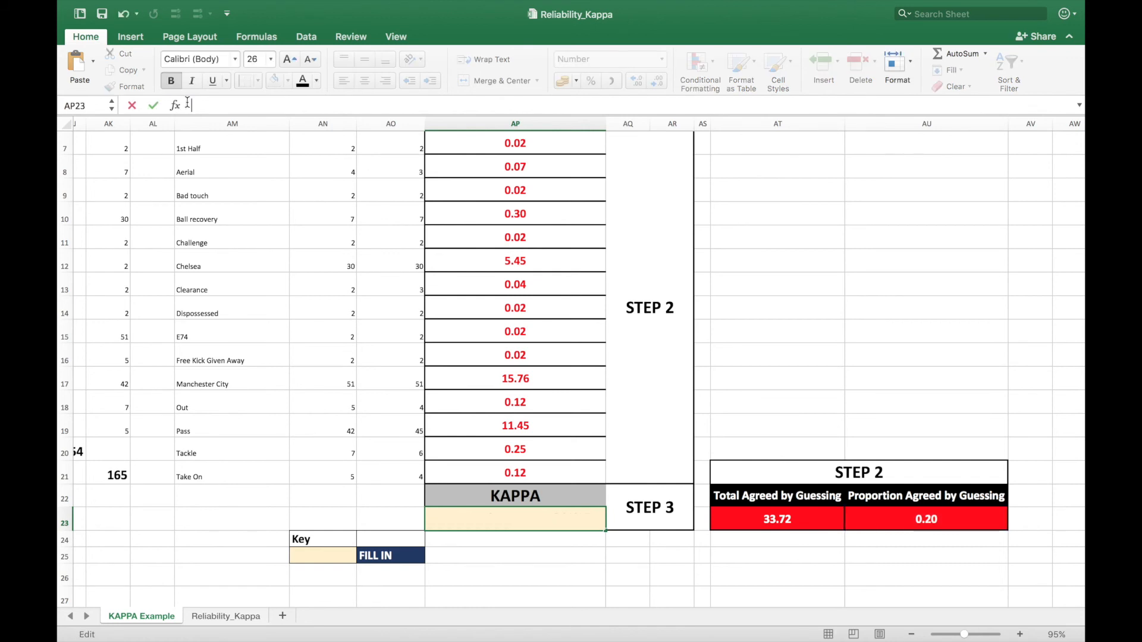
{"action": "type", "text": "=sum"}
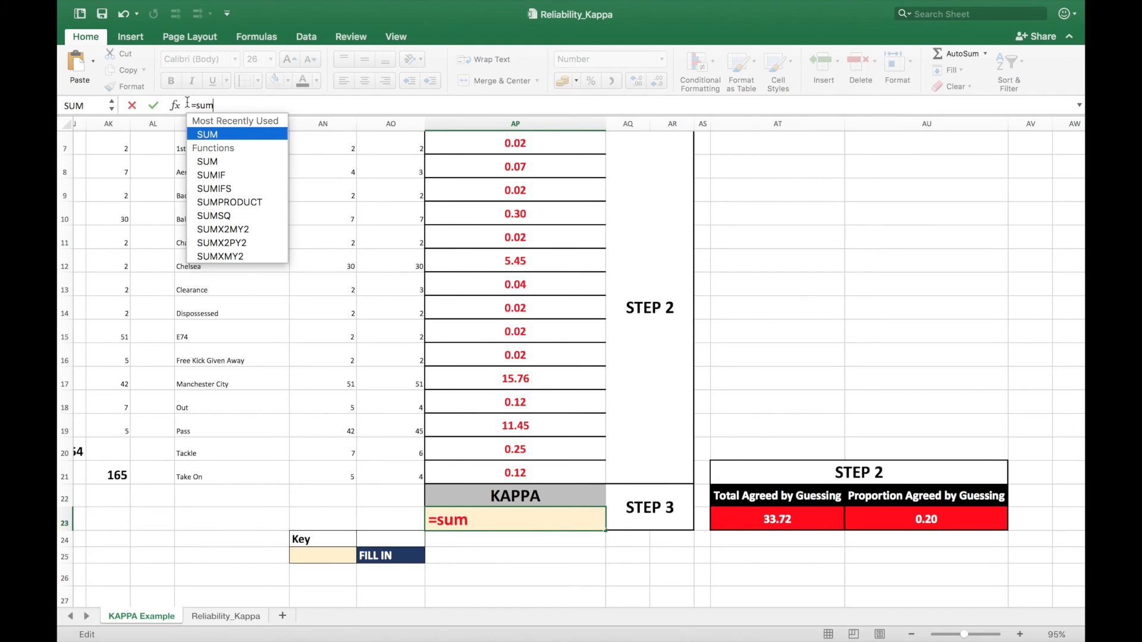
{"action": "double_click", "coordinate": [223, 136]}
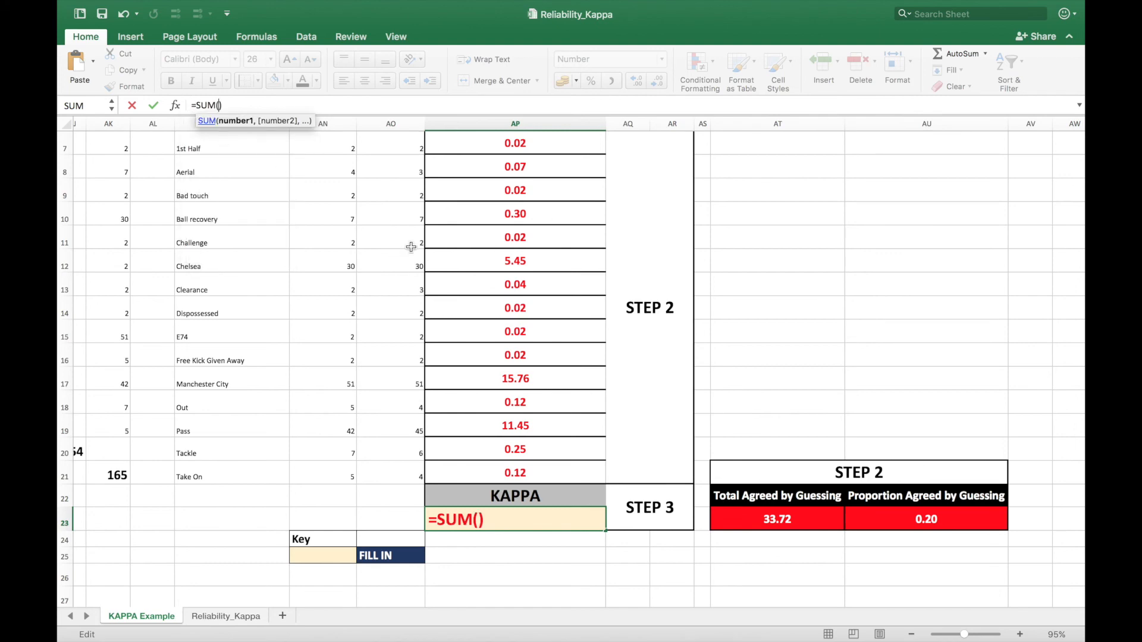
Fill the SUM function in AP23 with AP5-AU23, subtracting the Proportion Agreed by Guessing from the Total Agreements.
{"action": "scroll", "coordinate": [544, 308], "scroll_direction": "up", "scroll_amount": 3}
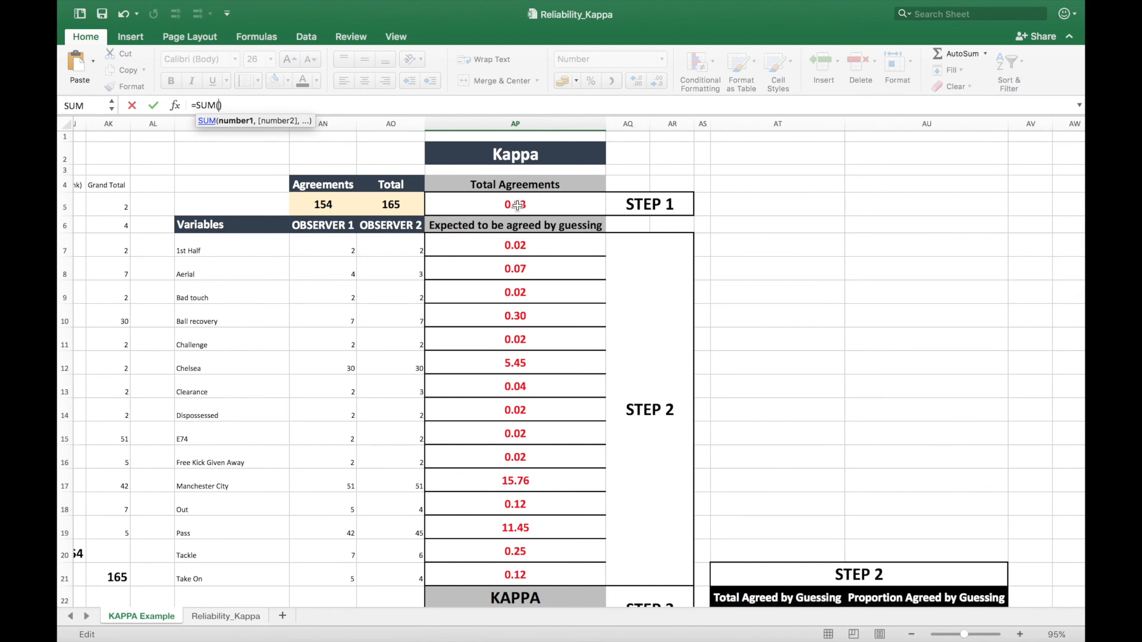
{"action": "scroll", "coordinate": [536, 238], "scroll_direction": "down", "scroll_amount": 2}
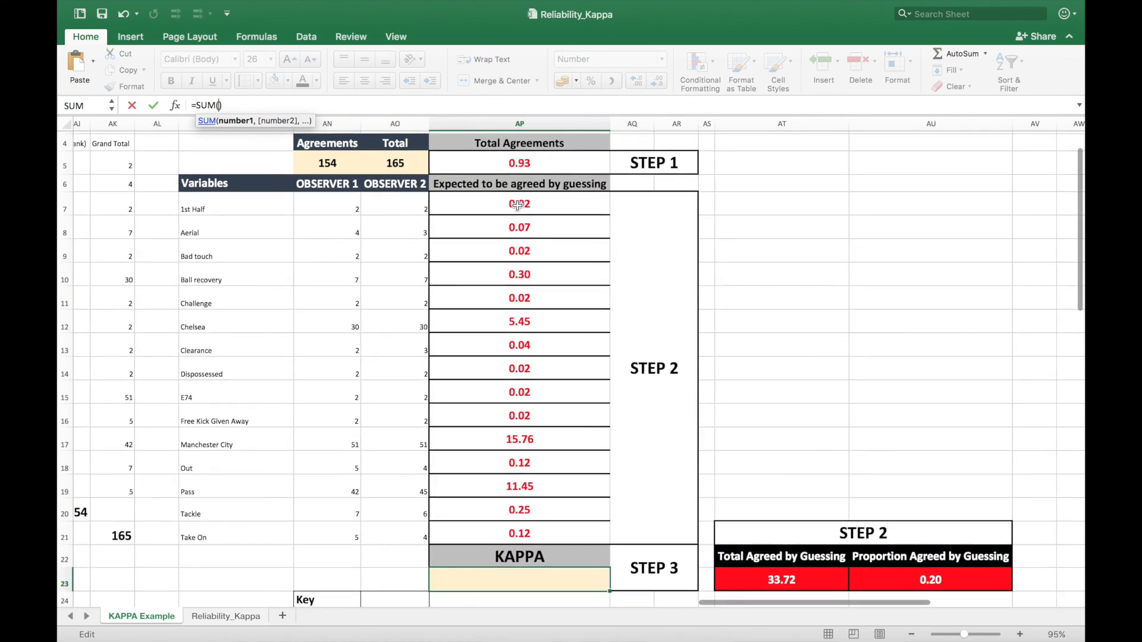
{"action": "scroll", "coordinate": [565, 270], "scroll_direction": "up", "scroll_amount": 2}
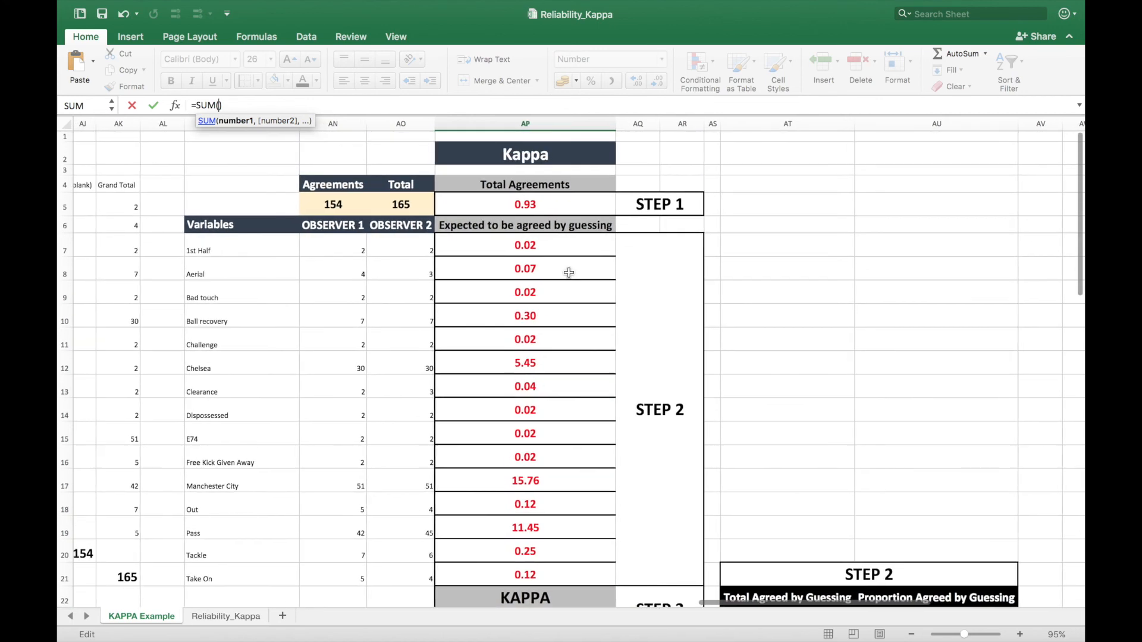
{"action": "left_click", "coordinate": [535, 206]}
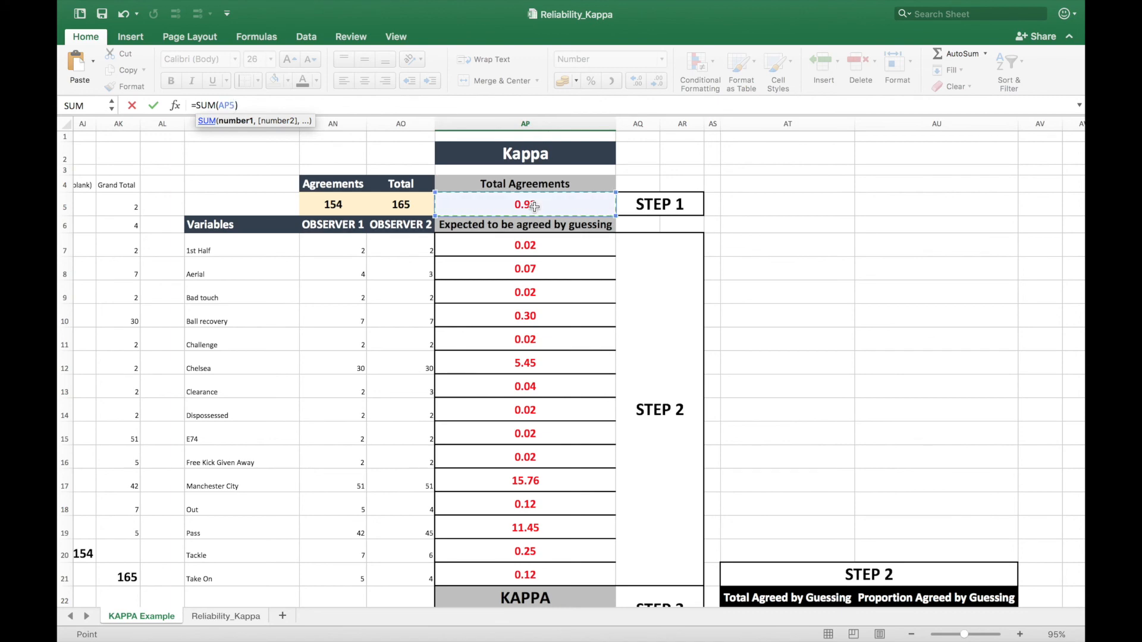
{"action": "type", "text": "-"}
{"action": "scroll", "coordinate": [678, 347], "scroll_direction": "down", "scroll_amount": 3}
{"action": "scroll", "coordinate": [678, 347], "scroll_direction": "right", "scroll_amount": 2}
{"action": "scroll", "coordinate": [678, 347], "scroll_direction": "down", "scroll_amount": 1}
{"action": "scroll", "coordinate": [678, 347], "scroll_direction": "right", "scroll_amount": 1}
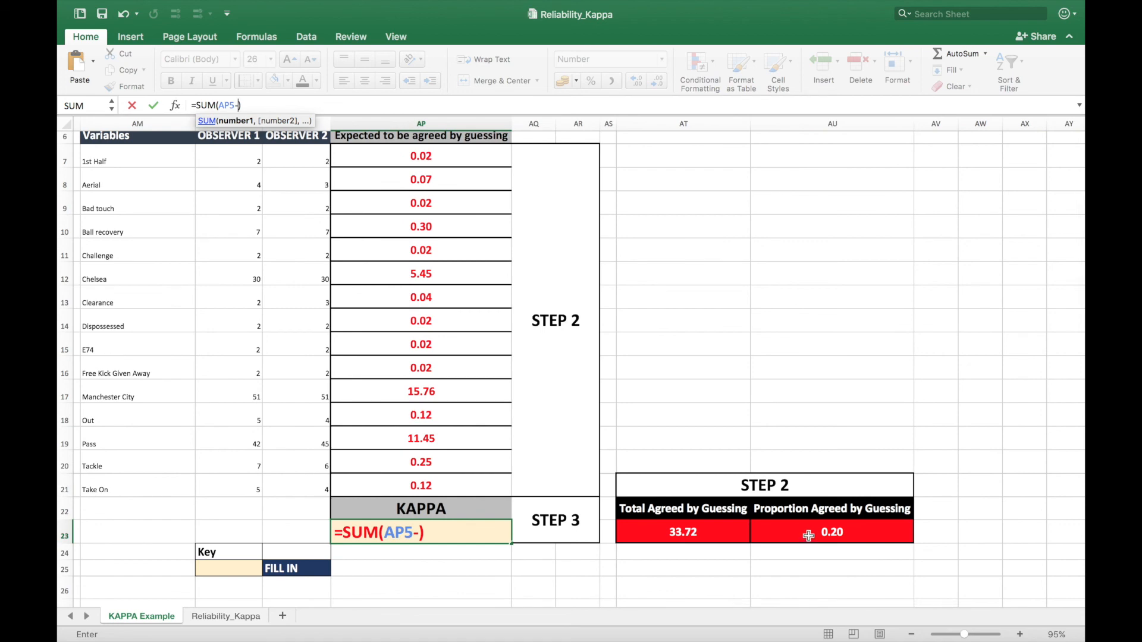
{"action": "left_click", "coordinate": [808, 536]}
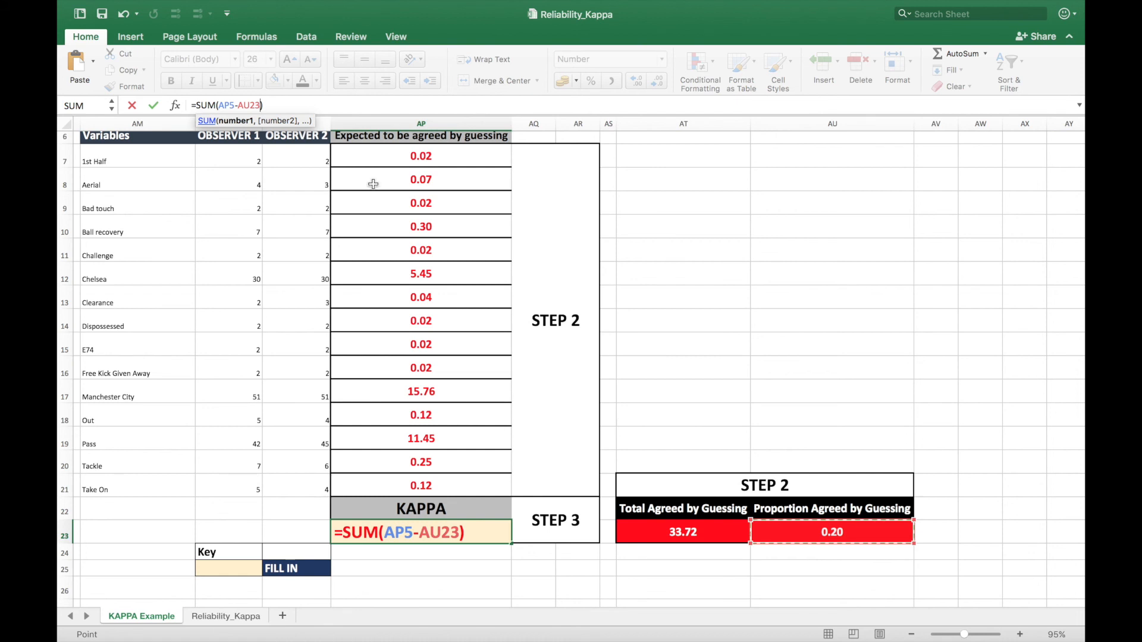
Divide the sum by one minus the guessing proportion, completing AP23 as =SUM(AP5-AU23)/(1-AU23) with the proposed bracket correction accepted.
{"action": "left_click", "coordinate": [269, 104]}
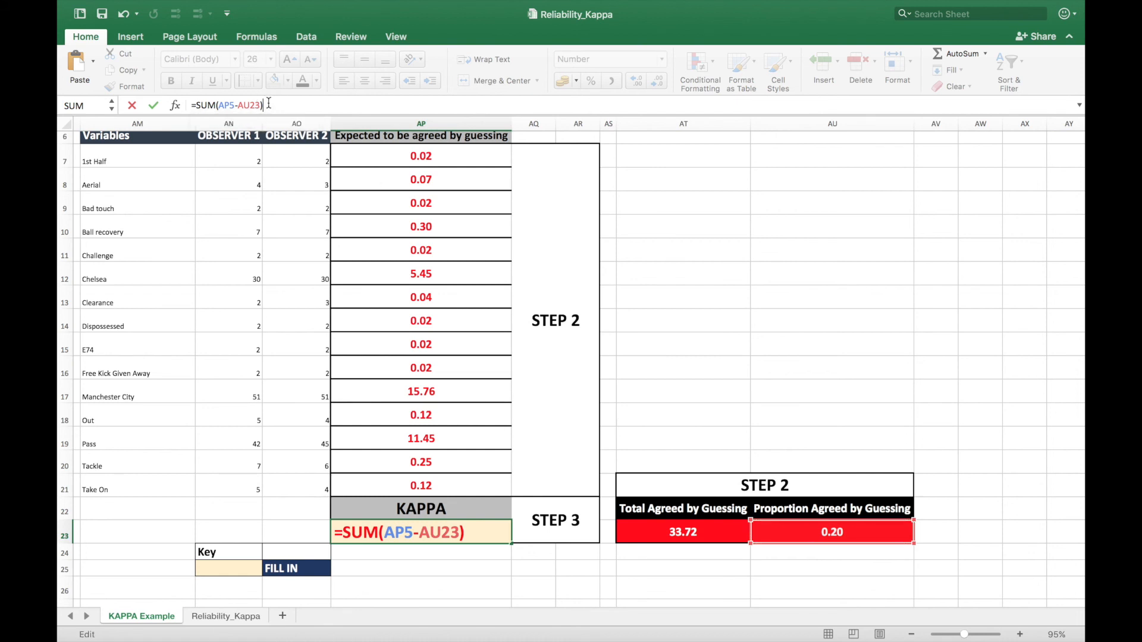
{"action": "type", "text": "/(1-"}
{"action": "left_click", "coordinate": [785, 527]}
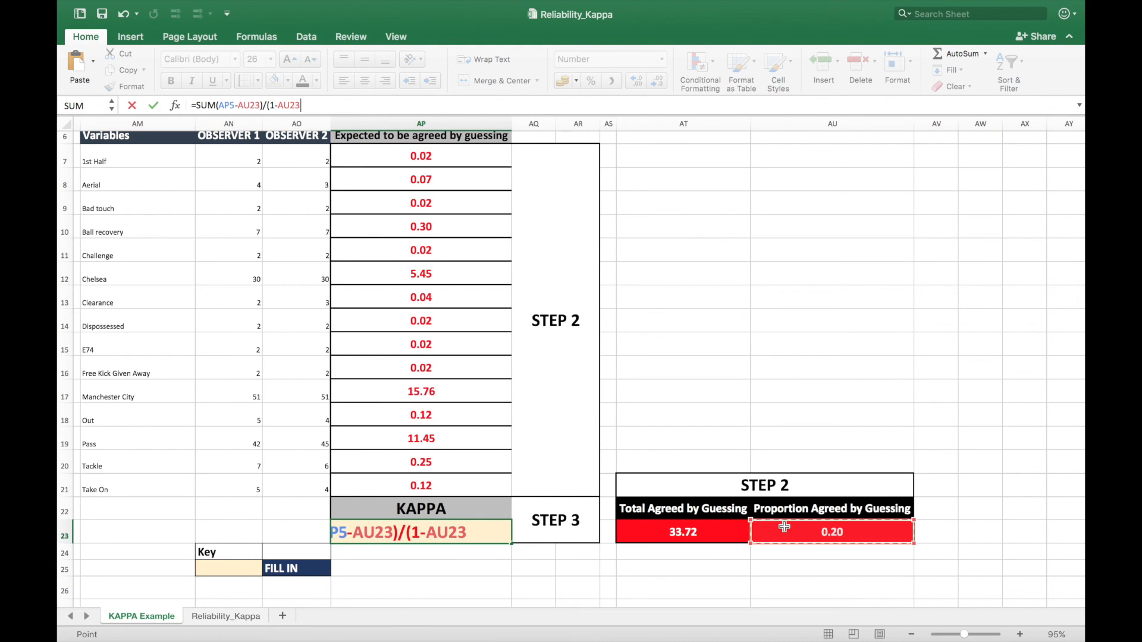
{"action": "key", "text": "Return"}
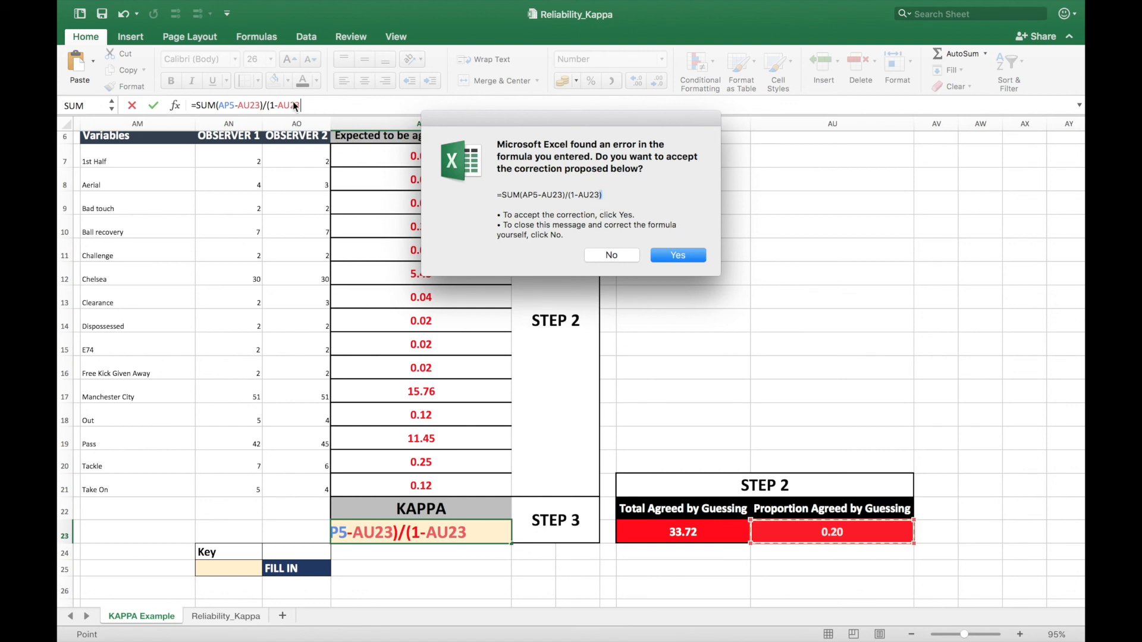
{"action": "left_click", "coordinate": [678, 255]}
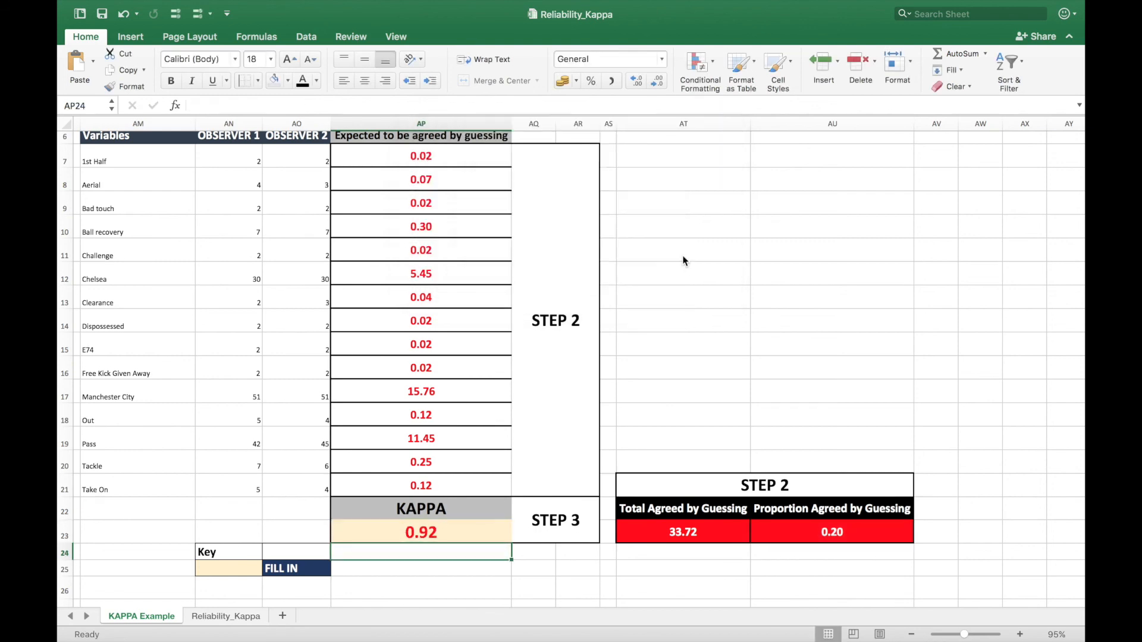
Check the KAPPA formula in AP23 and review the observer columns, agreement values and guessing proportions behind it.
{"action": "left_click", "coordinate": [439, 535]}
{"action": "scroll", "coordinate": [550, 508], "scroll_direction": "left", "scroll_amount": 3}
{"action": "scroll", "coordinate": [550, 508], "scroll_direction": "down", "scroll_amount": 2}
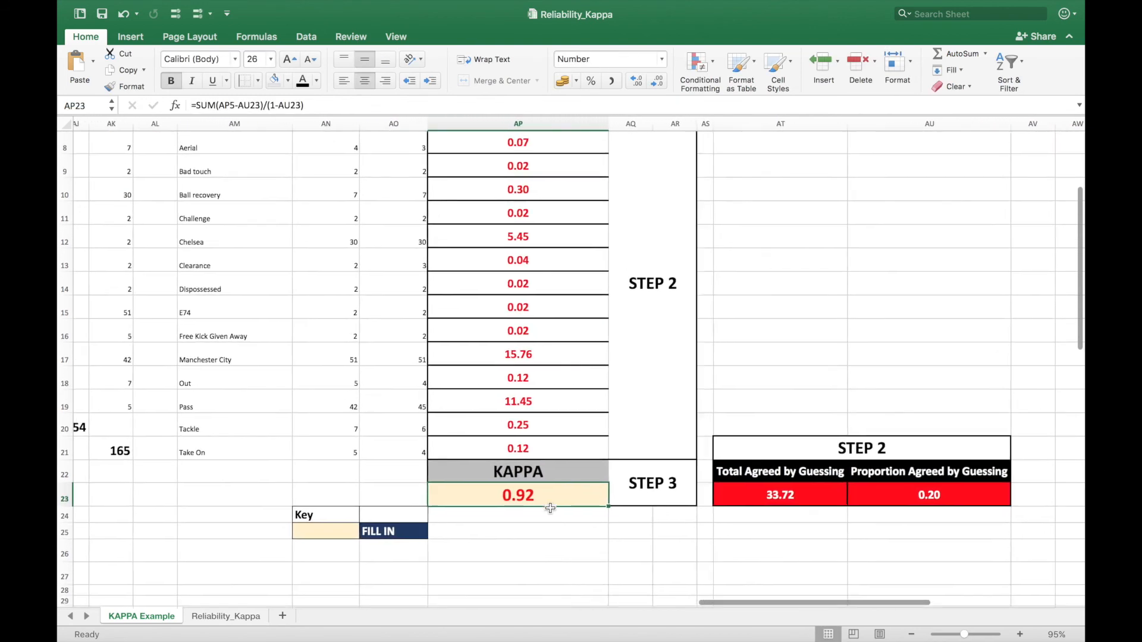
{"action": "scroll", "coordinate": [550, 508], "scroll_direction": "up", "scroll_amount": 1}
{"action": "left_click", "coordinate": [543, 518]}
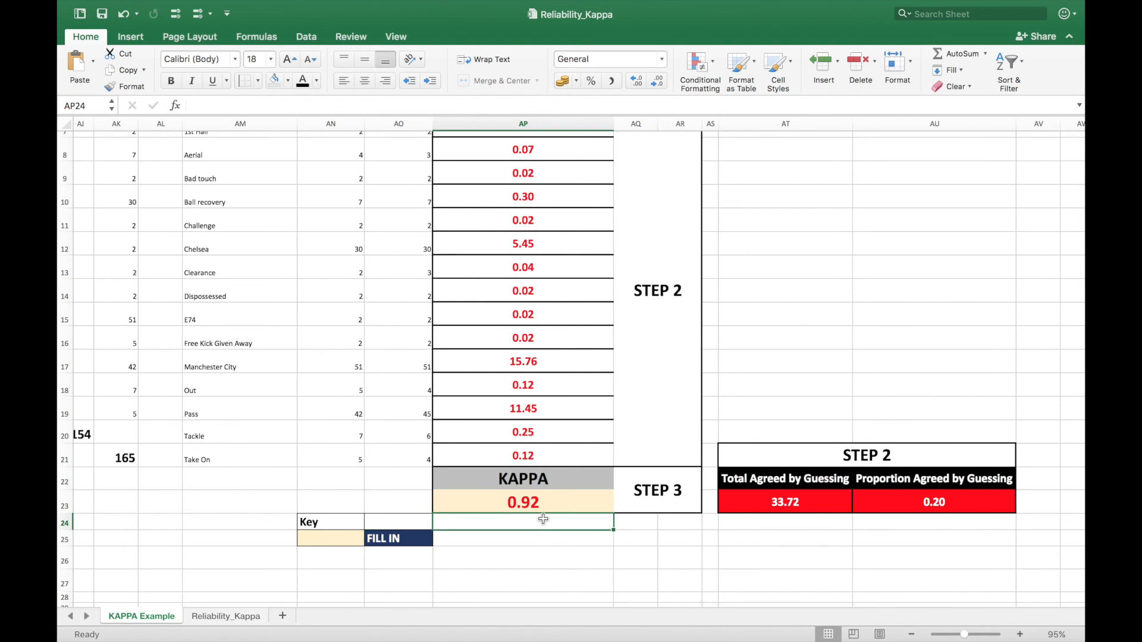
{"action": "scroll", "coordinate": [539, 536], "scroll_direction": "down", "scroll_amount": 3}
{"action": "scroll", "coordinate": [540, 536], "scroll_direction": "right", "scroll_amount": 2}
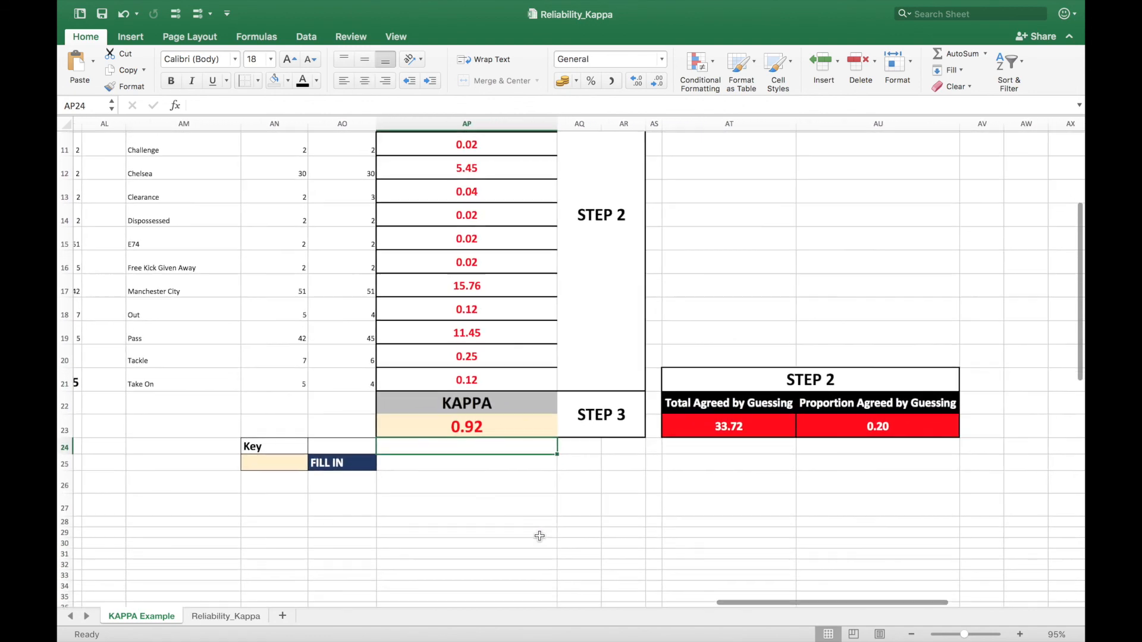
{"action": "scroll", "coordinate": [540, 536], "scroll_direction": "up", "scroll_amount": 1}
{"action": "scroll", "coordinate": [540, 536], "scroll_direction": "right", "scroll_amount": 2}
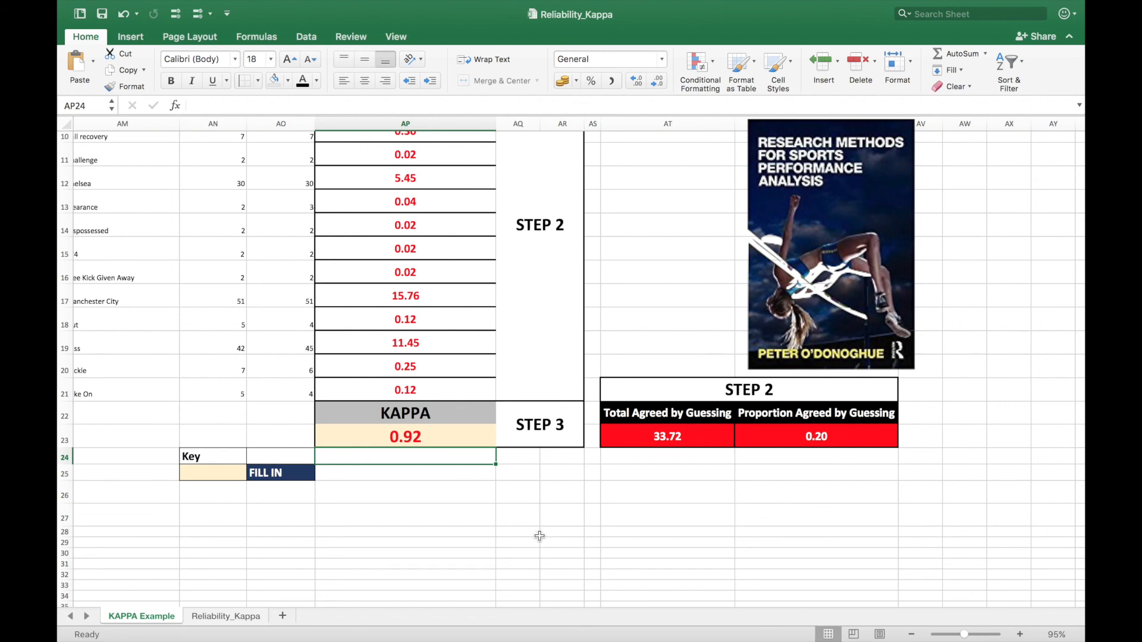
{"action": "left_click", "coordinate": [425, 440]}
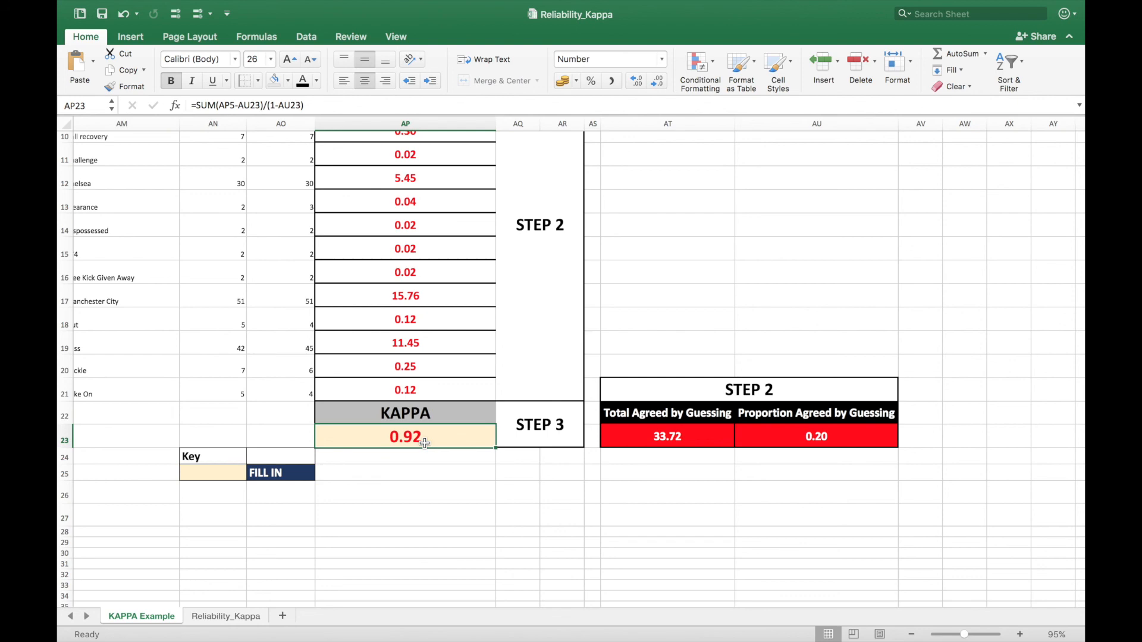
{"action": "scroll", "coordinate": [458, 325], "scroll_direction": "up", "scroll_amount": 9}
{"action": "scroll", "coordinate": [458, 324], "scroll_direction": "left", "scroll_amount": 2}
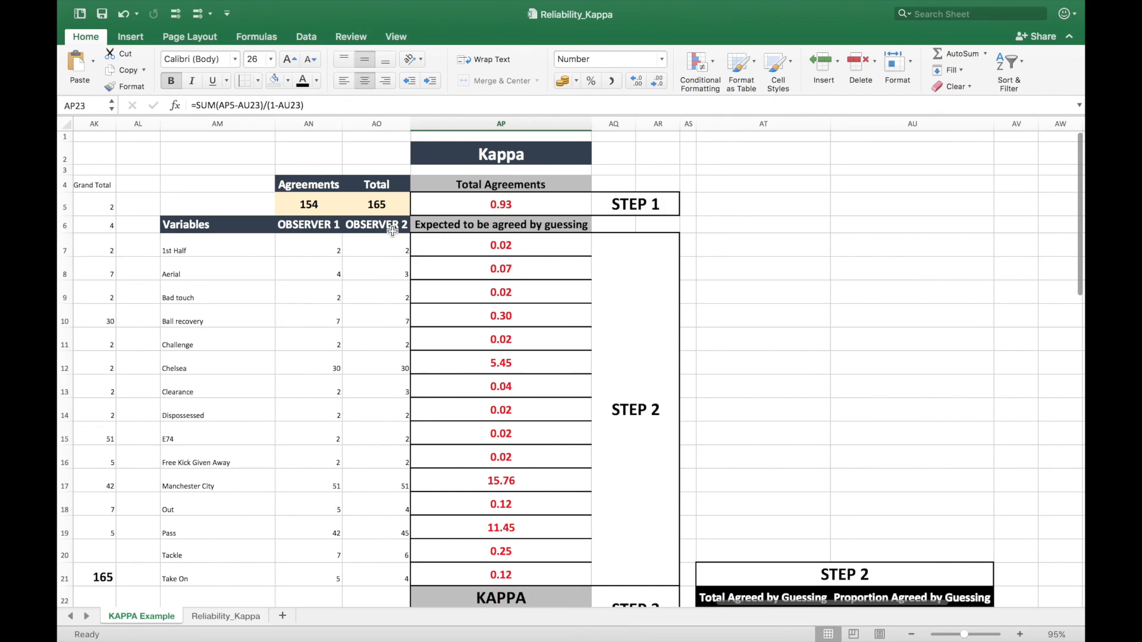
{"action": "left_click", "coordinate": [393, 230]}
{"action": "scroll", "coordinate": [477, 333], "scroll_direction": "down", "scroll_amount": 8}
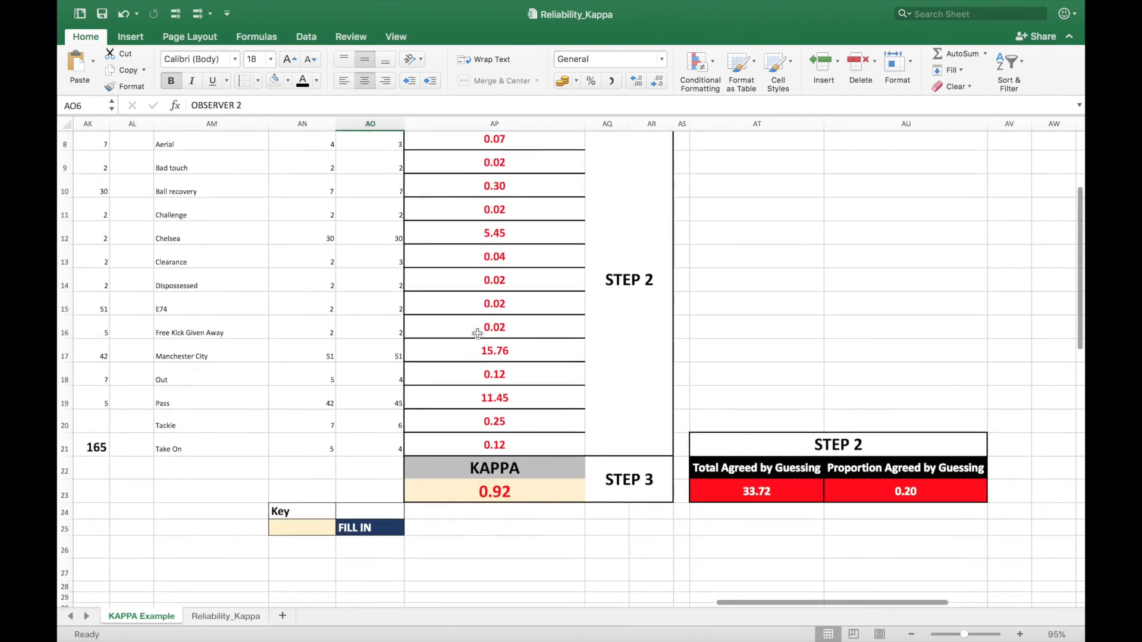